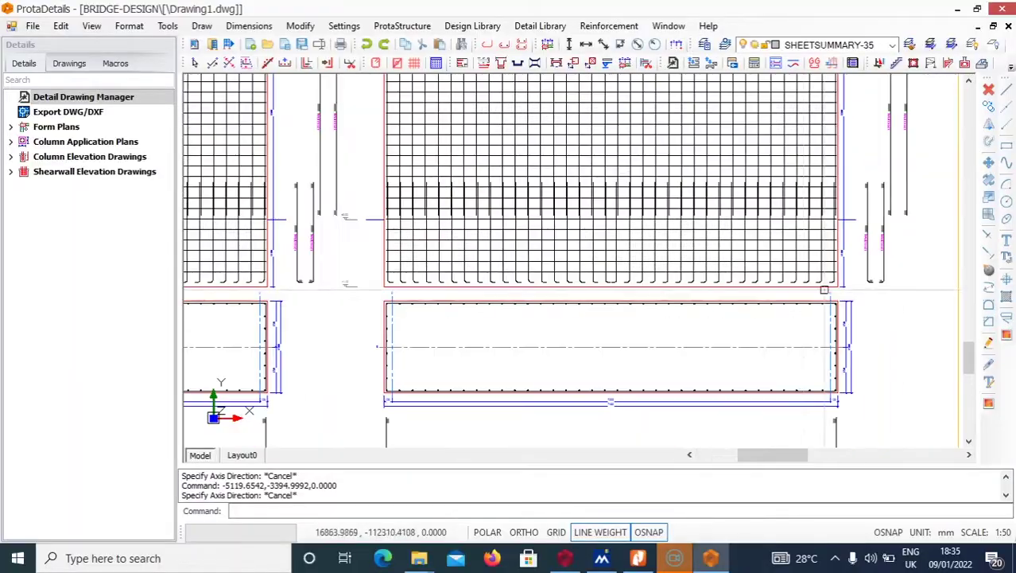
Examine the wall elevation, section and bar details on the reinforcement drawing sheets
{"action": "scroll", "coordinate": [726, 141], "scroll_direction": "down", "scroll_amount": 3}
{"action": "scroll", "coordinate": [733, 221], "scroll_direction": "up", "scroll_amount": 3}
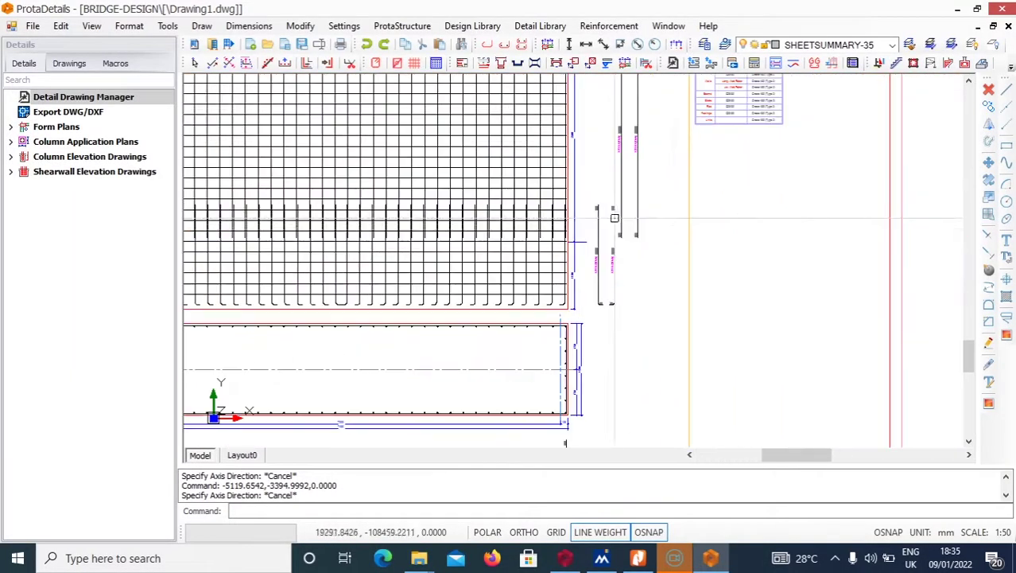
{"action": "scroll", "coordinate": [733, 221], "scroll_direction": "down", "scroll_amount": 4}
{"action": "mouse_move", "coordinate": [809, 342]}
{"action": "middle_mouse_down"}
{"action": "mouse_move", "coordinate": [674, 250]}
{"action": "mouse_move", "coordinate": [634, 249]}
{"action": "middle_mouse_up"}
{"action": "scroll", "coordinate": [634, 250], "scroll_direction": "up", "scroll_amount": 2}
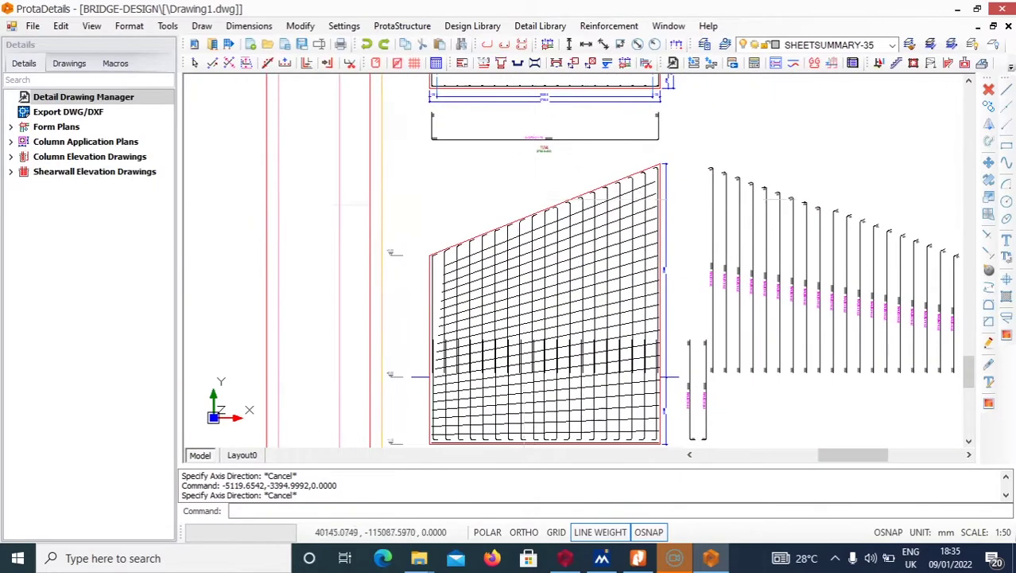
{"action": "scroll", "coordinate": [575, 204], "scroll_direction": "down", "scroll_amount": 5}
{"action": "middle_click_drag", "start_coordinate": [572, 286], "coordinate": [582, 259]}
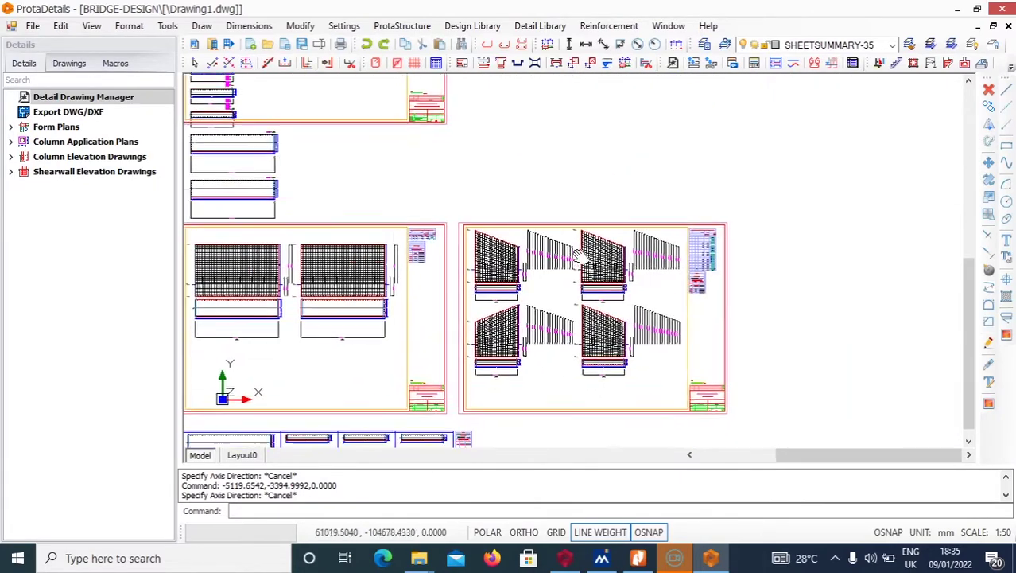
{"action": "left_click", "coordinate": [33, 26]}
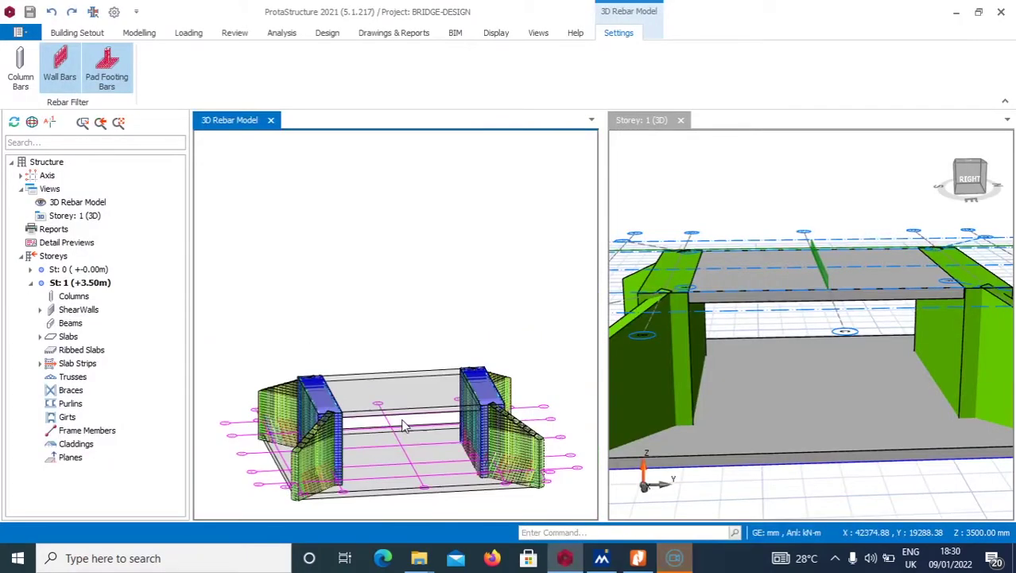
Inspect the abutment and wing wall reinforcement cages in the 3D rebar model from several sides
{"action": "scroll", "coordinate": [398, 413], "scroll_direction": "up", "scroll_amount": 2}
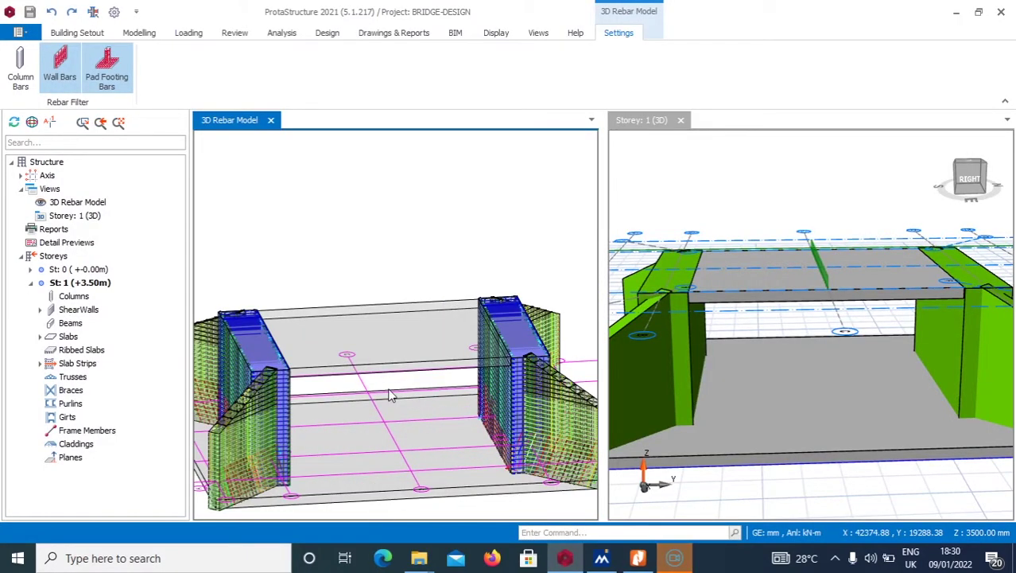
{"action": "scroll", "coordinate": [460, 396], "scroll_direction": "up", "scroll_amount": 3}
{"action": "scroll", "coordinate": [431, 357], "scroll_direction": "down", "scroll_amount": 2}
{"action": "scroll", "coordinate": [461, 362], "scroll_direction": "up", "scroll_amount": 2}
{"action": "scroll", "coordinate": [474, 373], "scroll_direction": "down", "scroll_amount": 1}
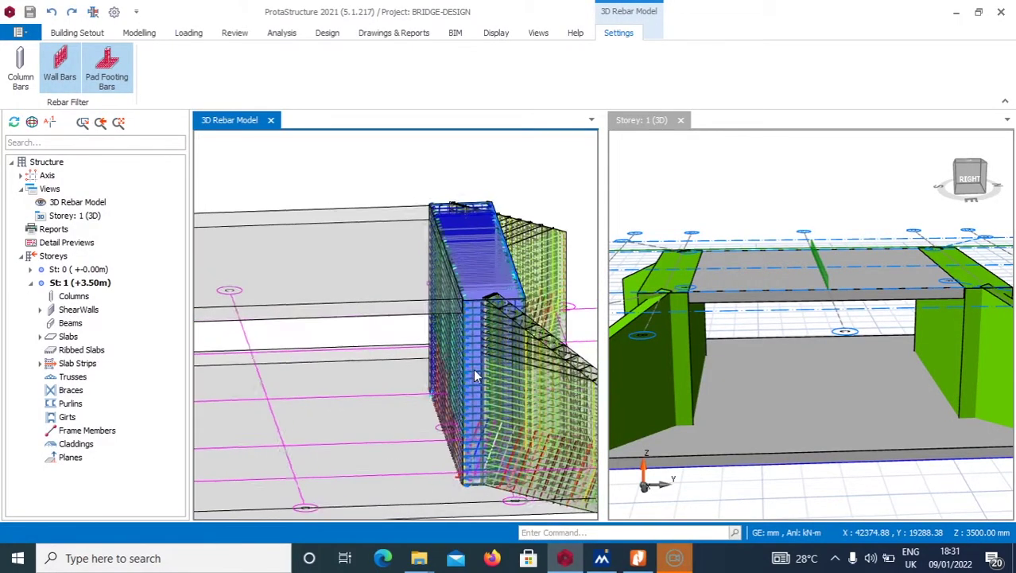
{"action": "scroll", "coordinate": [474, 376], "scroll_direction": "up", "scroll_amount": 5}
{"action": "scroll", "coordinate": [380, 400], "scroll_direction": "up", "scroll_amount": 2}
{"action": "scroll", "coordinate": [397, 350], "scroll_direction": "down", "scroll_amount": 5}
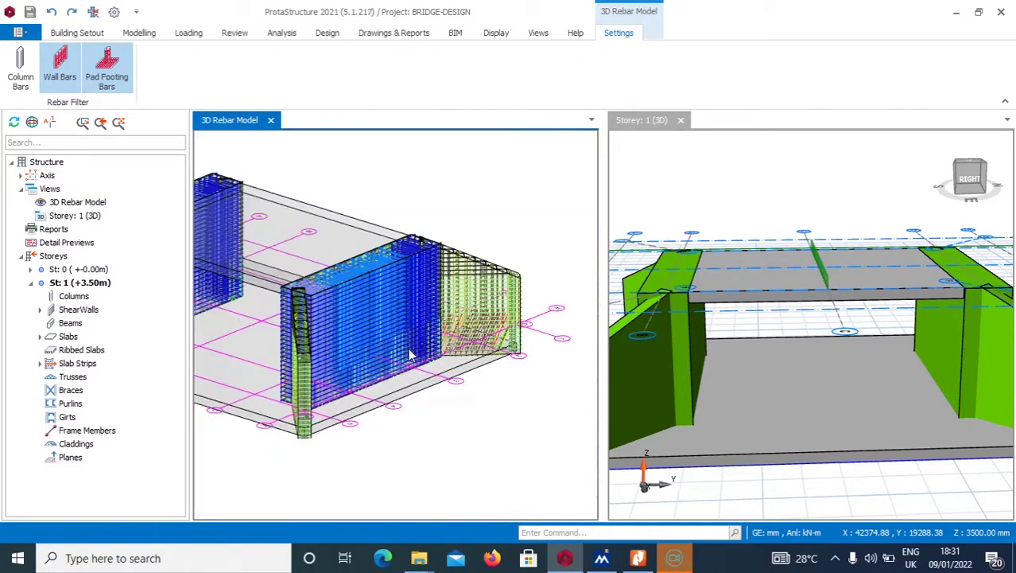
{"action": "scroll", "coordinate": [411, 356], "scroll_direction": "up", "scroll_amount": 3}
{"action": "scroll", "coordinate": [468, 336], "scroll_direction": "down", "scroll_amount": 2}
{"action": "scroll", "coordinate": [468, 336], "scroll_direction": "up", "scroll_amount": 2}
{"action": "scroll", "coordinate": [445, 318], "scroll_direction": "down", "scroll_amount": 1}
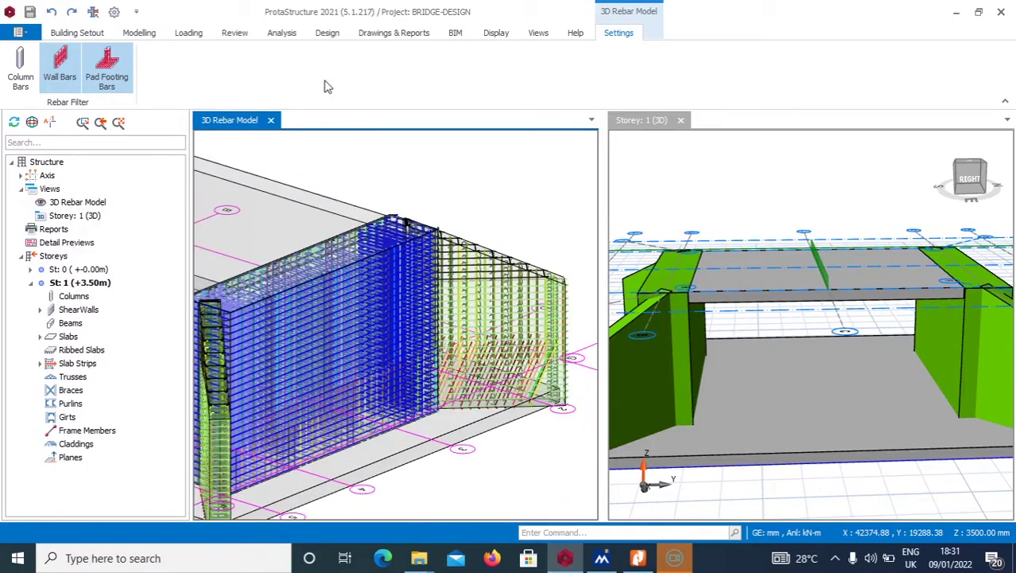
{"action": "left_click", "coordinate": [379, 36]}
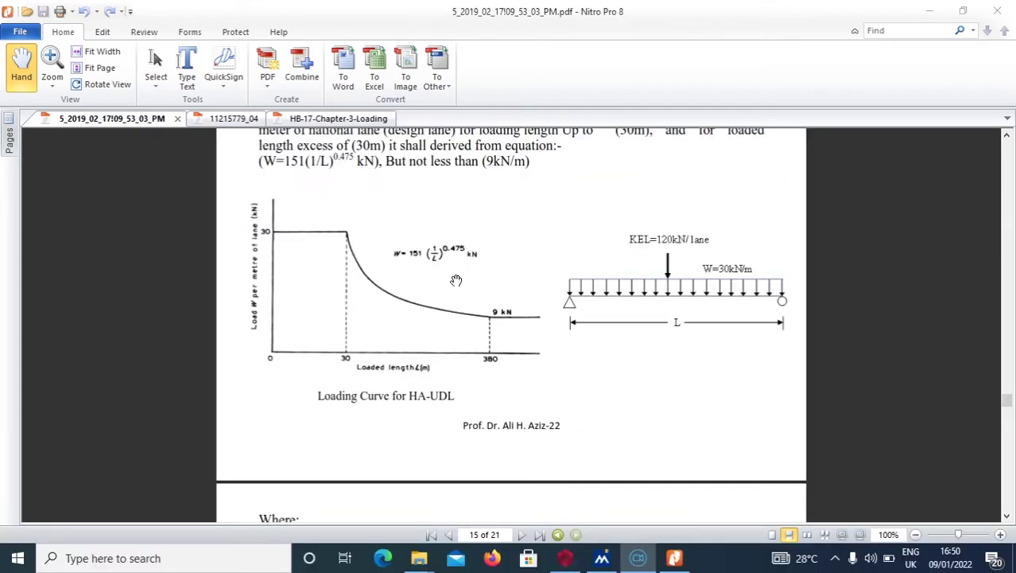
{"action": "scroll", "coordinate": [454, 281], "scroll_direction": "down", "scroll_amount": 2}
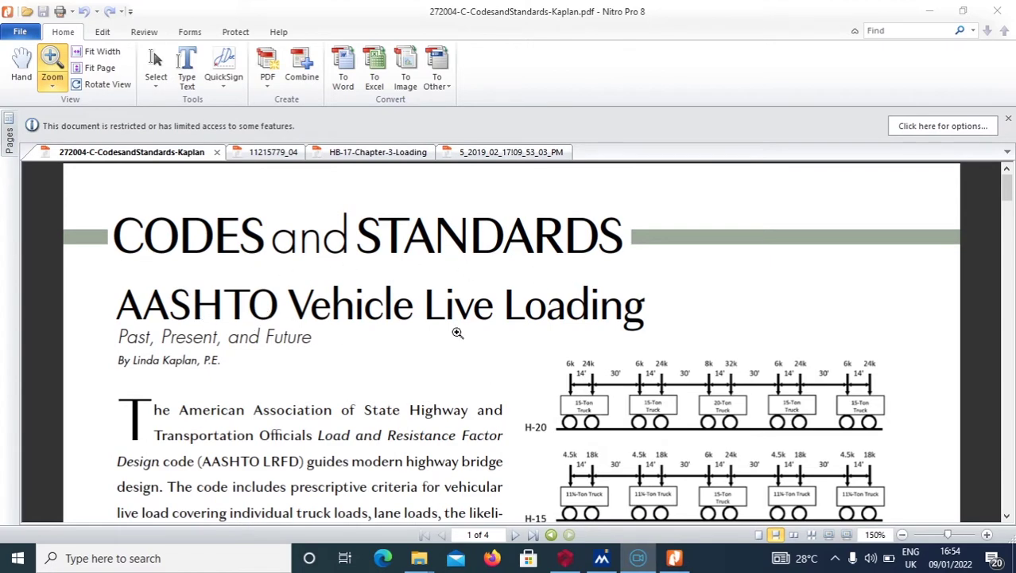
{"action": "scroll", "coordinate": [248, 369], "scroll_direction": "down", "scroll_amount": 2}
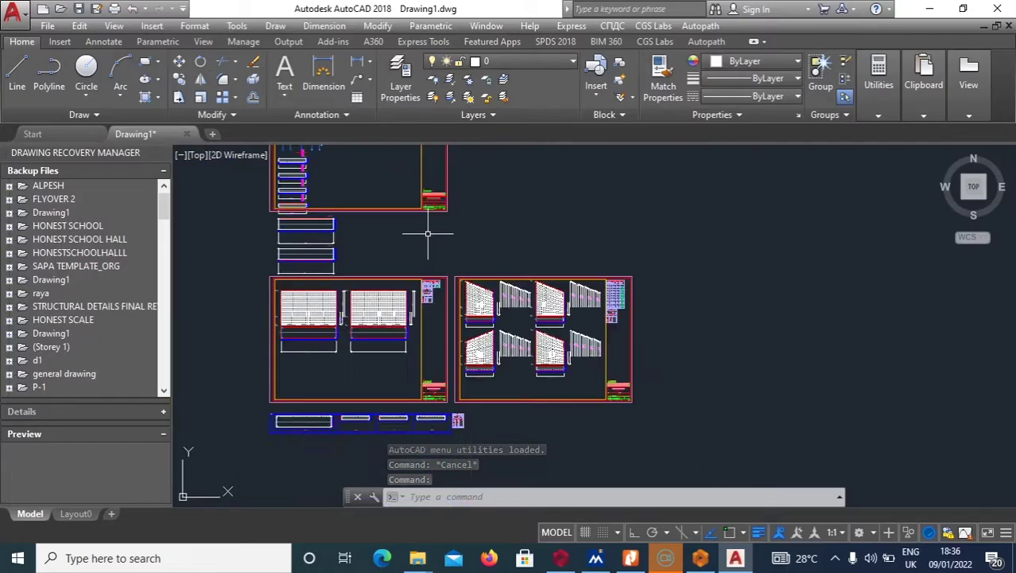
{"action": "scroll", "coordinate": [608, 363], "scroll_direction": "up", "scroll_amount": 8}
{"action": "scroll", "coordinate": [648, 309], "scroll_direction": "up", "scroll_amount": 6}
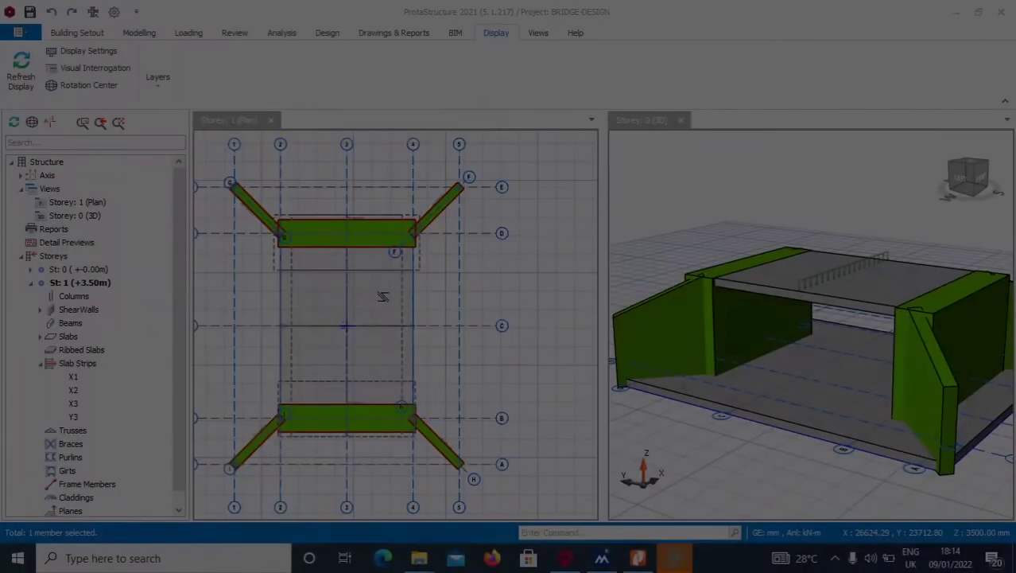
Set the slab rebar options to a minimum steel bar size of T16 and a maximum bar spacing of 200 mm
{"action": "scroll", "coordinate": [370, 282], "scroll_direction": "up", "scroll_amount": 3}
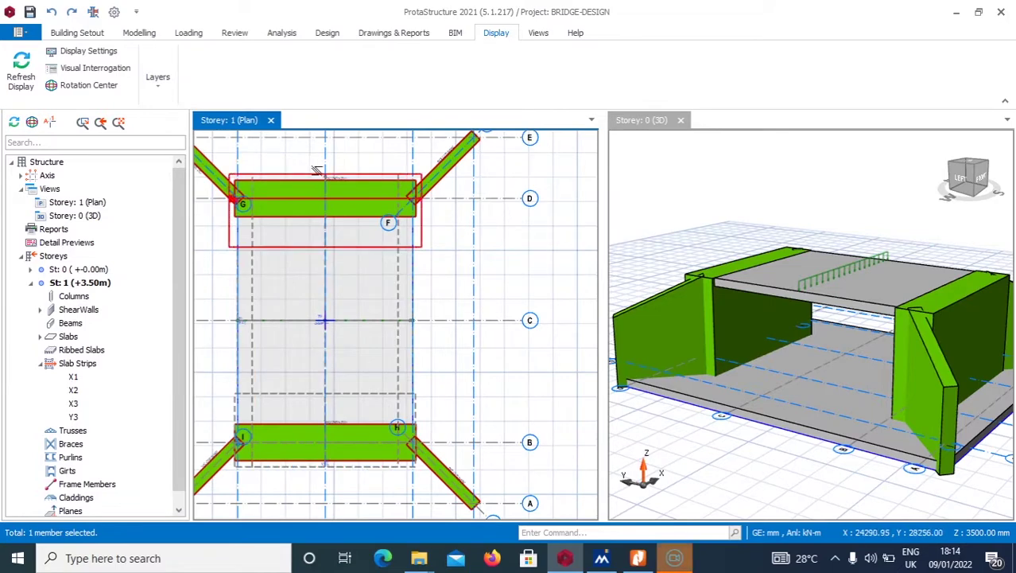
{"action": "scroll", "coordinate": [340, 278], "scroll_direction": "up", "scroll_amount": 2}
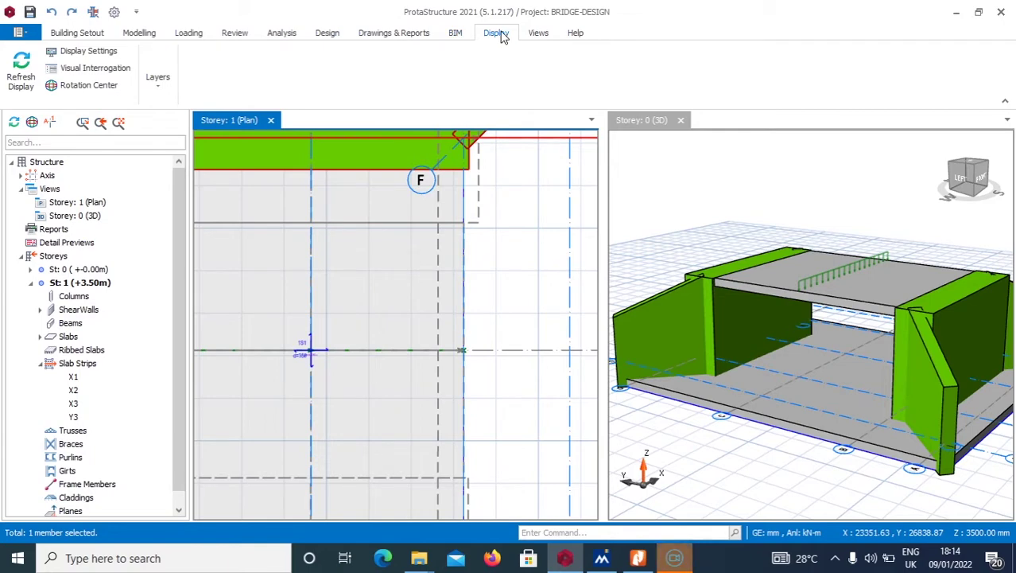
{"action": "left_click", "coordinate": [104, 59]}
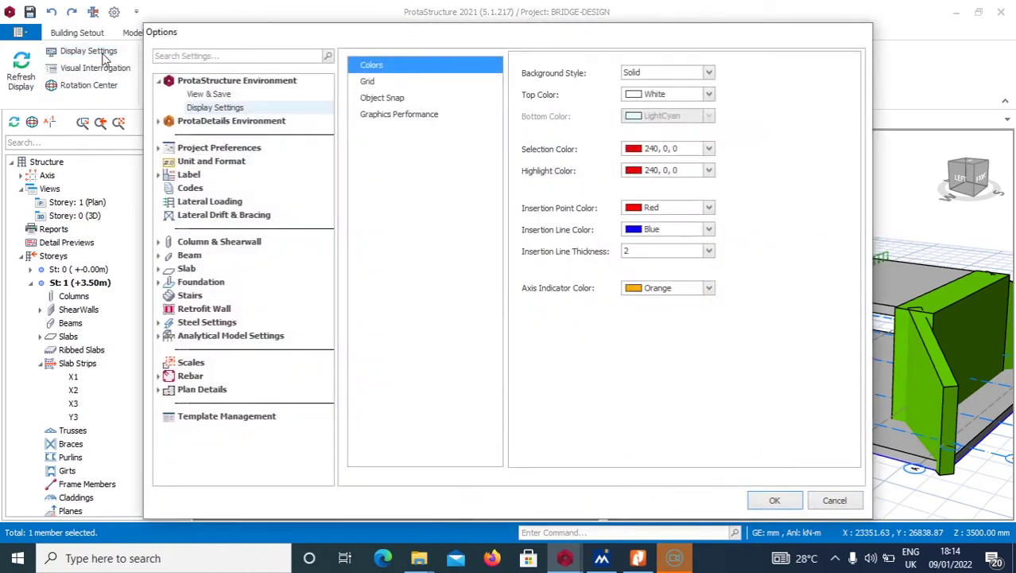
{"action": "left_click", "coordinate": [188, 269]}
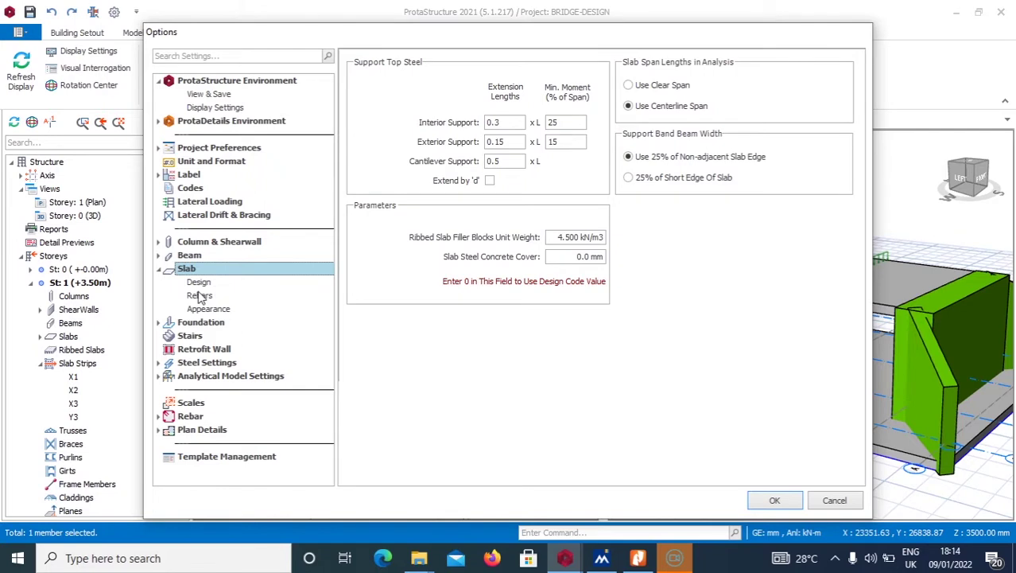
{"action": "left_click", "coordinate": [199, 296]}
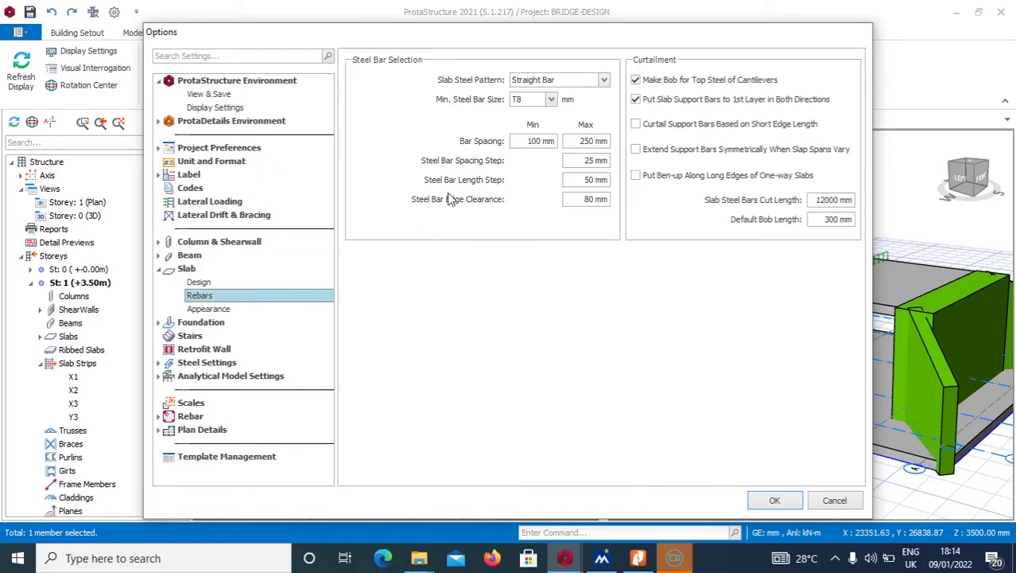
{"action": "left_click", "coordinate": [551, 100]}
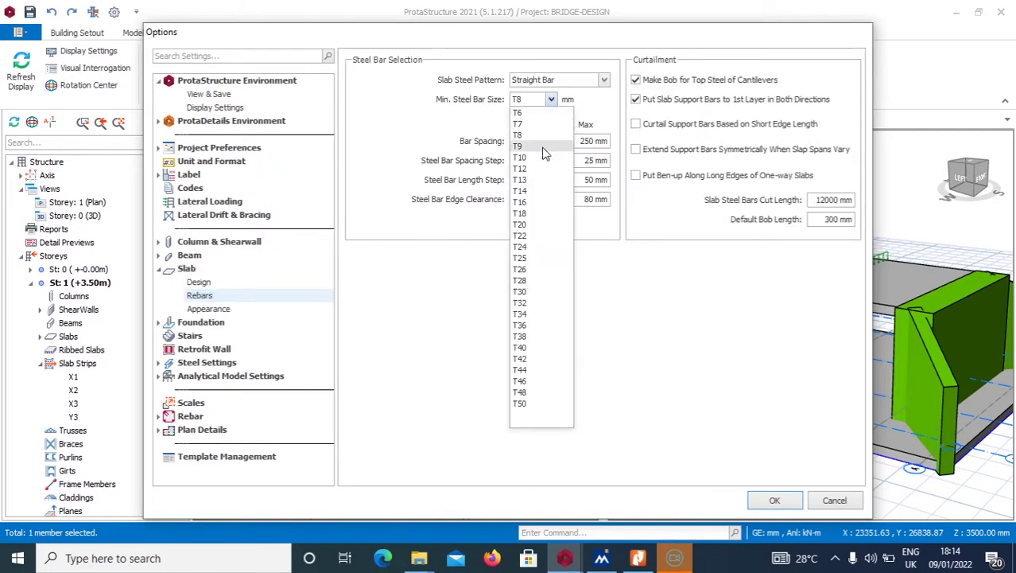
{"action": "left_click", "coordinate": [519, 204]}
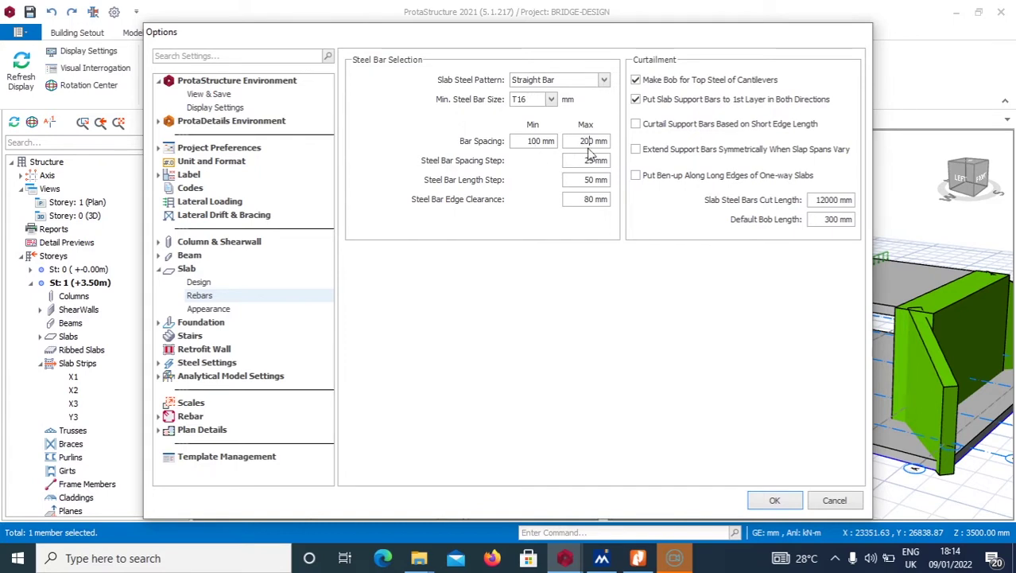
{"action": "left_click", "coordinate": [774, 501]}
Update all steel bars on the Storey 1 plan so the deck slab reinforcement is regenerated
{"action": "scroll", "coordinate": [350, 314], "scroll_direction": "down", "scroll_amount": 3}
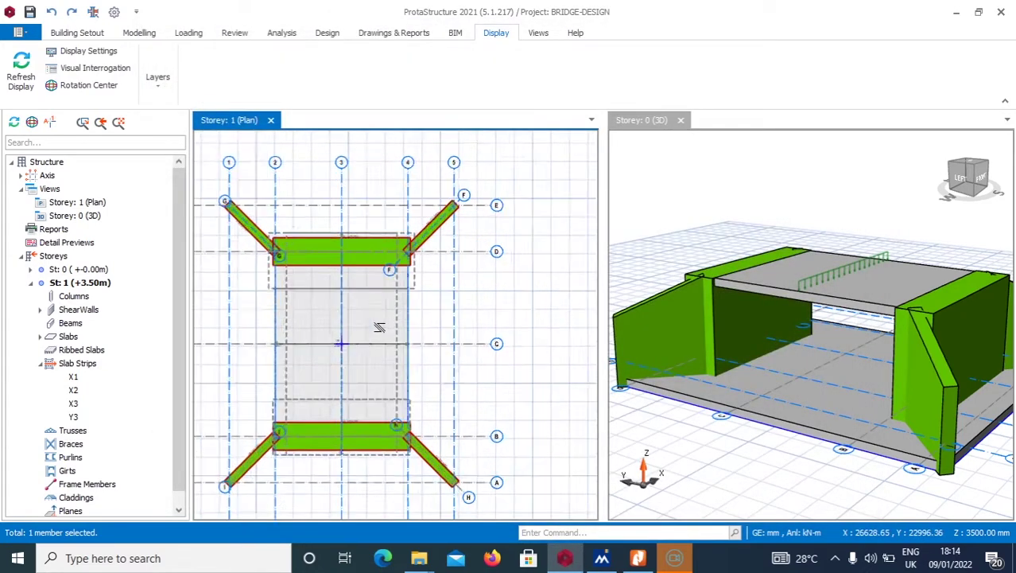
{"action": "scroll", "coordinate": [380, 328], "scroll_direction": "up", "scroll_amount": 3}
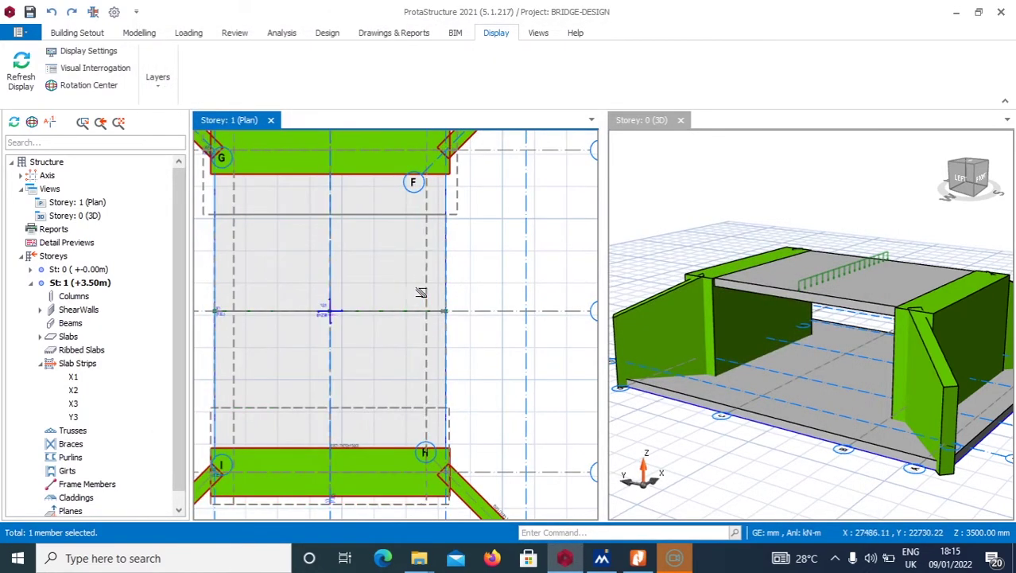
{"action": "scroll", "coordinate": [421, 288], "scroll_direction": "down", "scroll_amount": 2}
{"action": "right_click", "coordinate": [482, 273]}
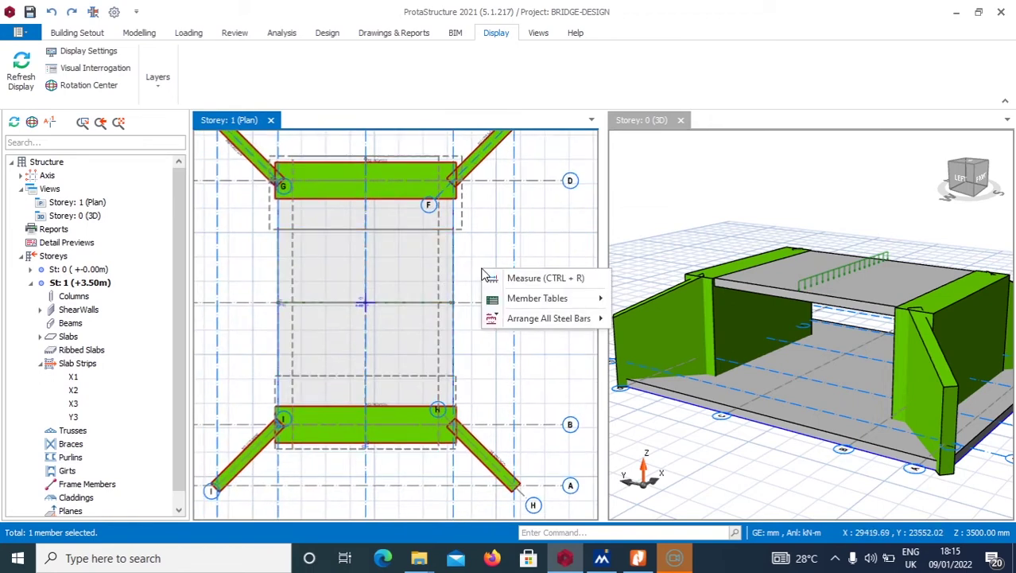
{"action": "mouse_move", "coordinate": [511, 326]}
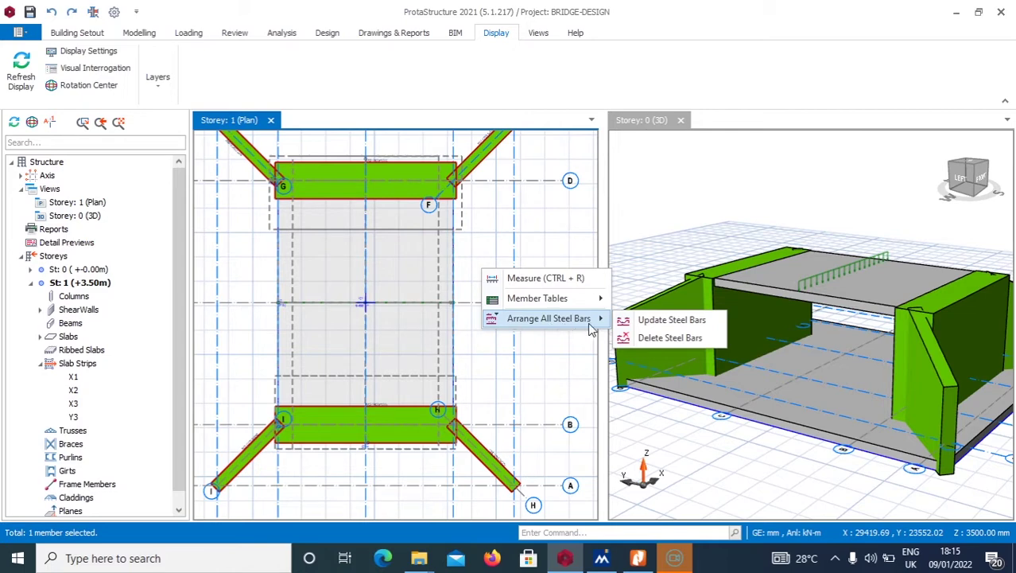
{"action": "left_click", "coordinate": [671, 319]}
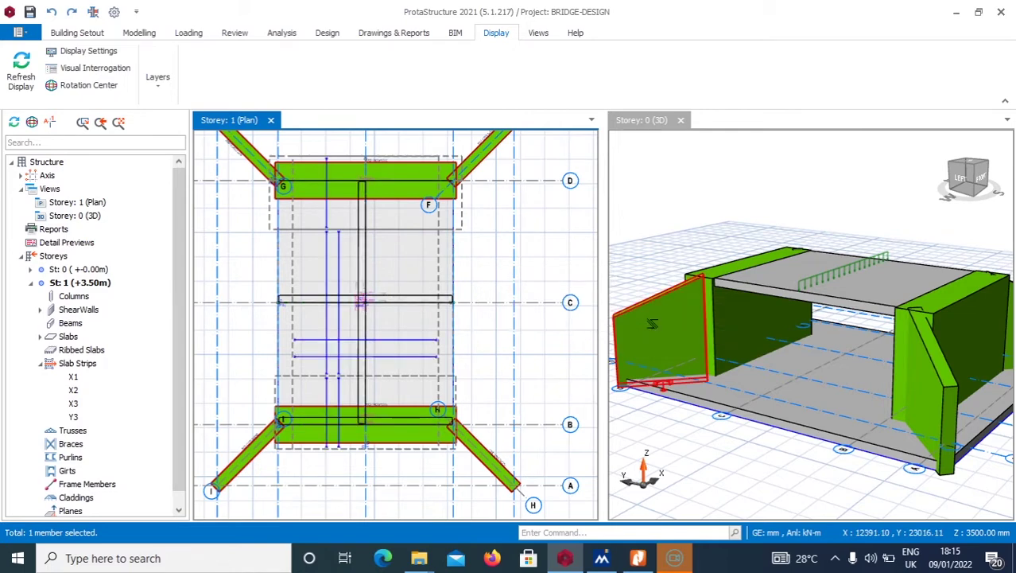
Examine the top and bottom bar labels and bar lengths at the middle of the deck slab
{"action": "scroll", "coordinate": [363, 295], "scroll_direction": "up", "scroll_amount": 5}
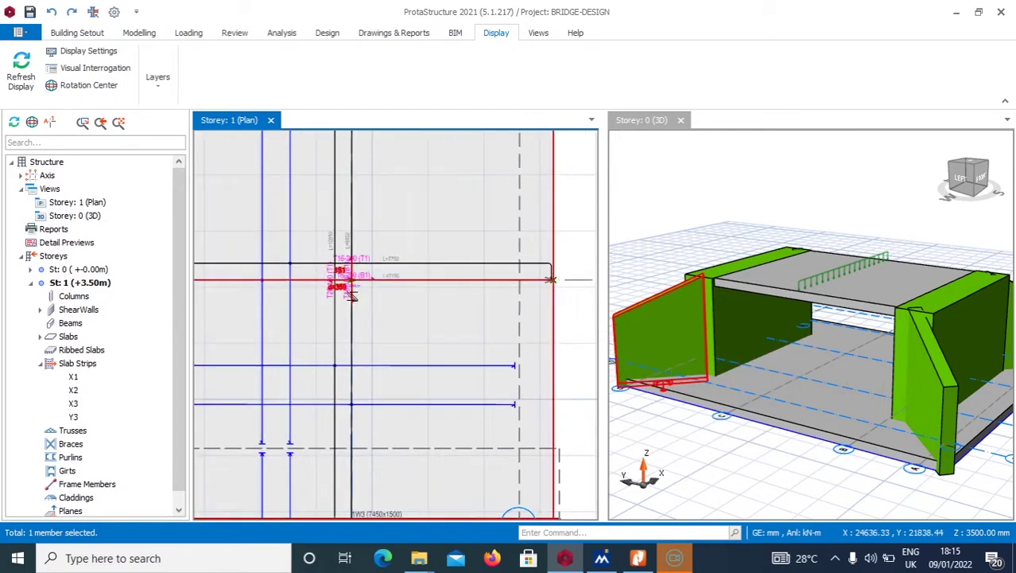
{"action": "scroll", "coordinate": [338, 262], "scroll_direction": "down", "scroll_amount": 1}
{"action": "scroll", "coordinate": [334, 255], "scroll_direction": "up", "scroll_amount": 3}
{"action": "scroll", "coordinate": [334, 253], "scroll_direction": "up", "scroll_amount": 1}
{"action": "scroll", "coordinate": [319, 259], "scroll_direction": "down", "scroll_amount": 3}
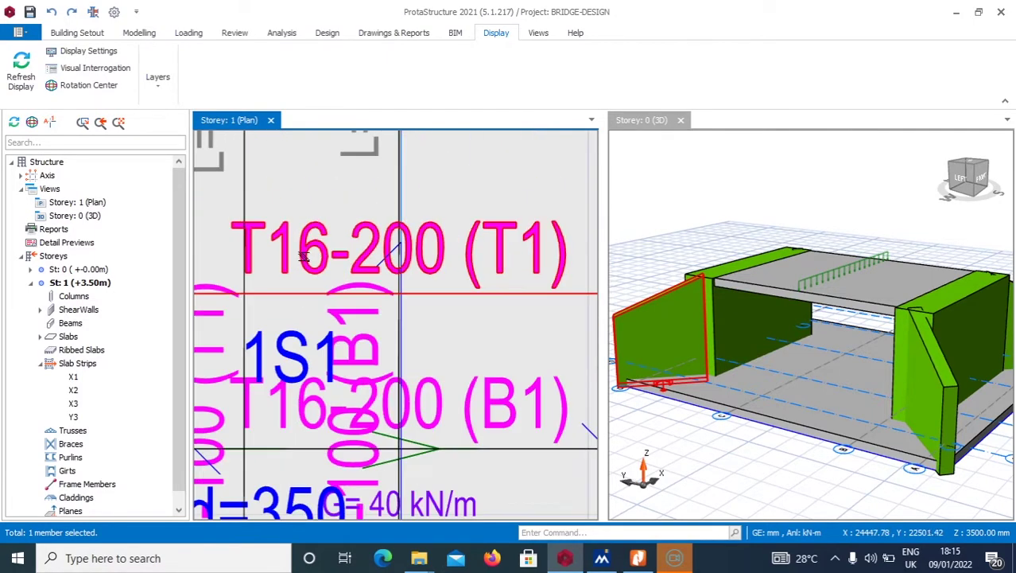
{"action": "scroll", "coordinate": [365, 266], "scroll_direction": "down", "scroll_amount": 3}
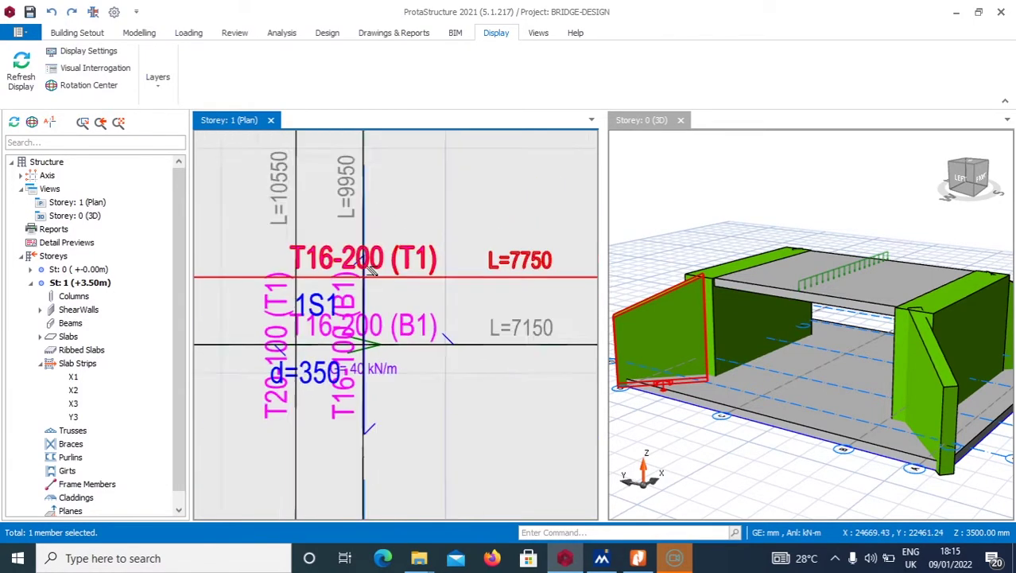
{"action": "scroll", "coordinate": [535, 280], "scroll_direction": "up", "scroll_amount": 1}
{"action": "scroll", "coordinate": [520, 263], "scroll_direction": "up", "scroll_amount": 1}
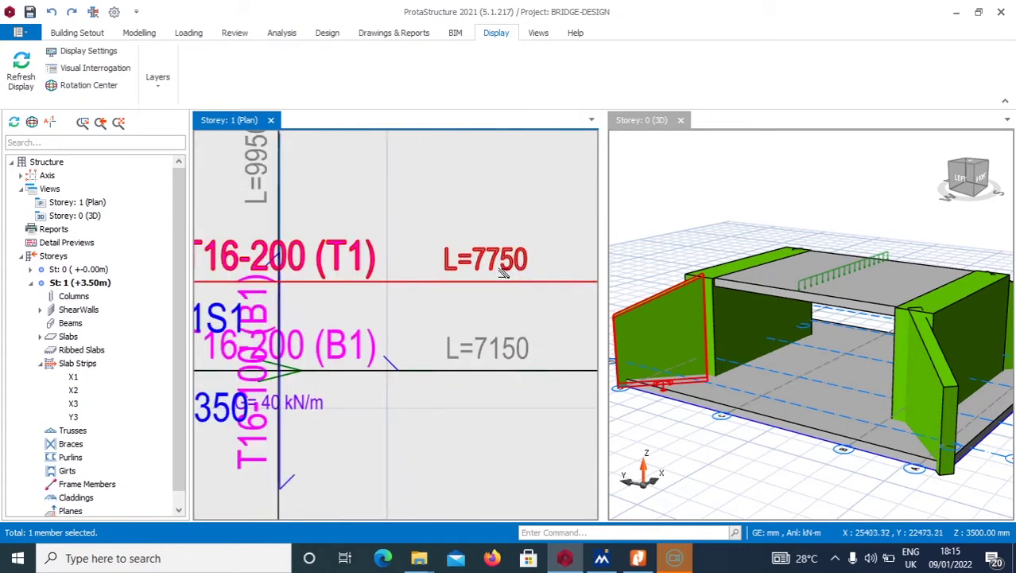
{"action": "scroll", "coordinate": [493, 273], "scroll_direction": "down", "scroll_amount": 1}
{"action": "scroll", "coordinate": [462, 273], "scroll_direction": "up", "scroll_amount": 1}
{"action": "scroll", "coordinate": [414, 275], "scroll_direction": "down", "scroll_amount": 1}
{"action": "scroll", "coordinate": [359, 275], "scroll_direction": "up", "scroll_amount": 1}
{"action": "scroll", "coordinate": [360, 276], "scroll_direction": "down", "scroll_amount": 1}
{"action": "scroll", "coordinate": [457, 267], "scroll_direction": "up", "scroll_amount": 2}
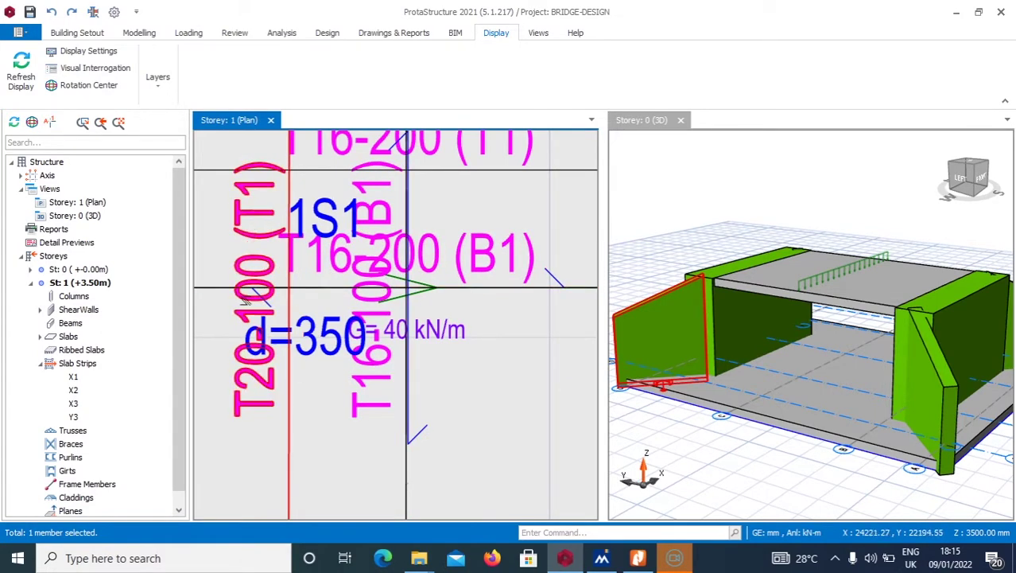
Check the slab strip bar labels and lengths over both abutment walls, and return to the deck slab's middle
{"action": "scroll", "coordinate": [366, 392], "scroll_direction": "down", "scroll_amount": 5}
{"action": "scroll", "coordinate": [367, 385], "scroll_direction": "up", "scroll_amount": 8}
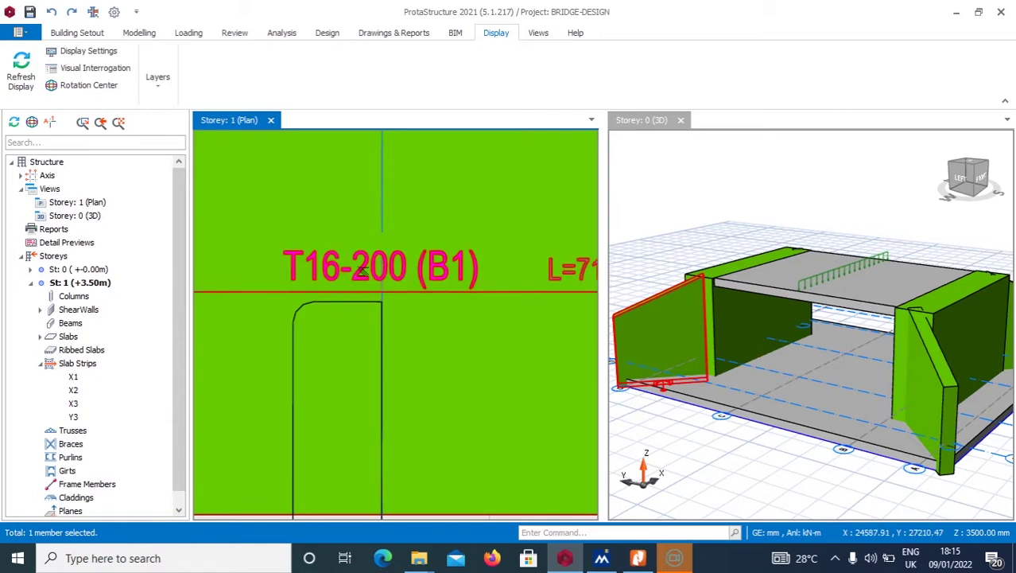
{"action": "scroll", "coordinate": [371, 265], "scroll_direction": "down", "scroll_amount": 2}
{"action": "scroll", "coordinate": [390, 296], "scroll_direction": "down", "scroll_amount": 6}
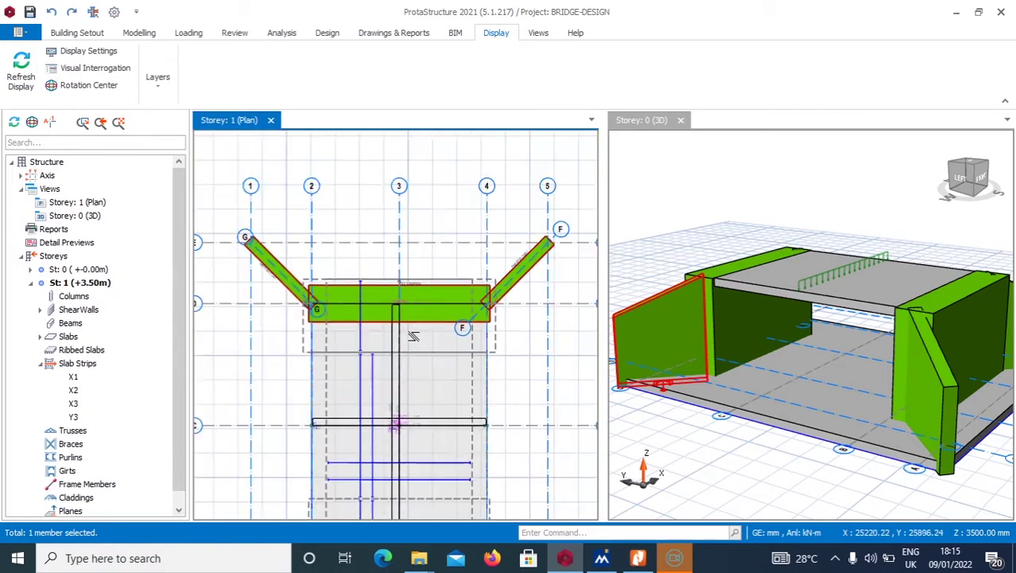
{"action": "scroll", "coordinate": [422, 221], "scroll_direction": "up", "scroll_amount": 8}
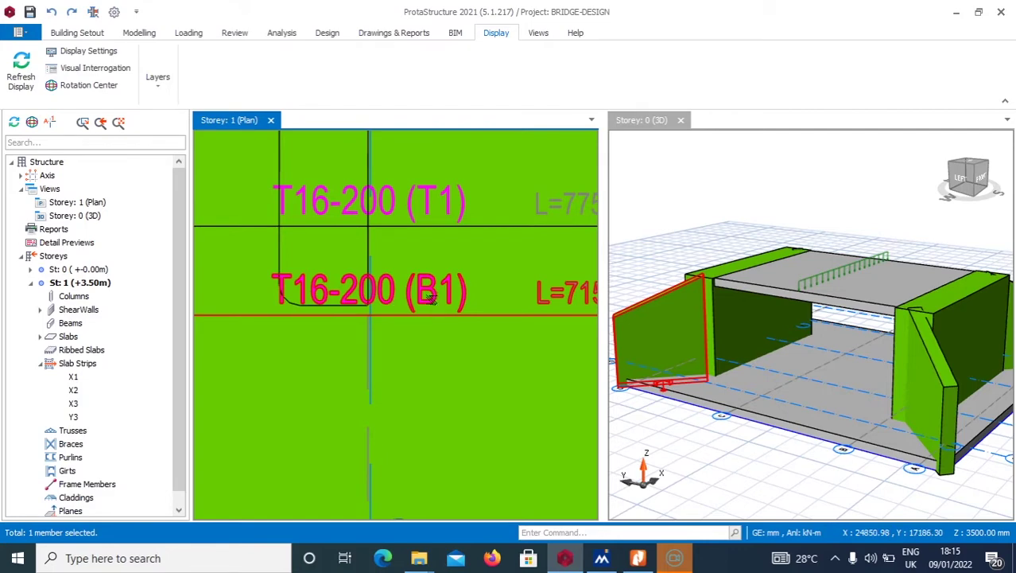
{"action": "scroll", "coordinate": [430, 296], "scroll_direction": "down", "scroll_amount": 1}
{"action": "scroll", "coordinate": [560, 275], "scroll_direction": "up", "scroll_amount": 1}
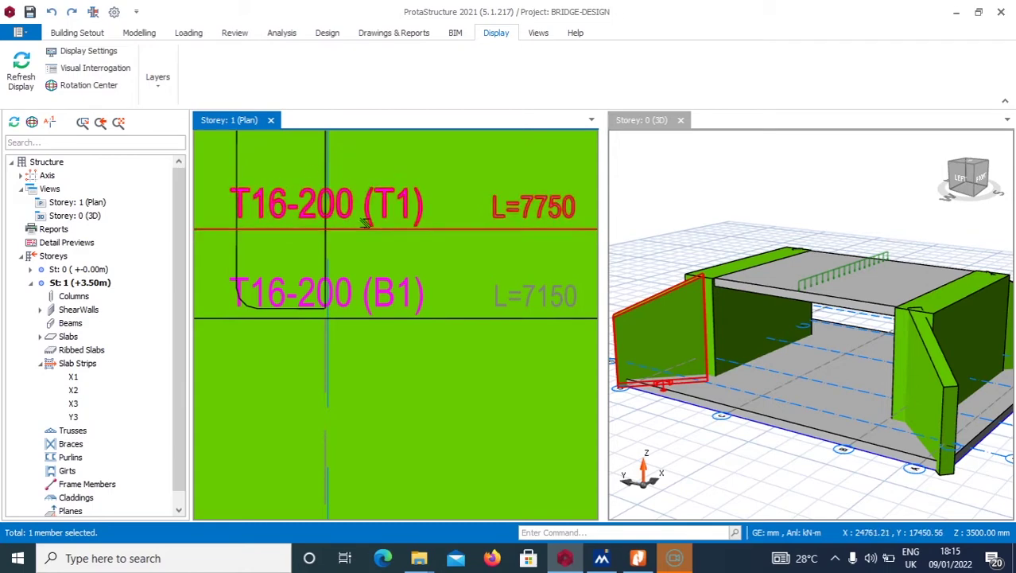
{"action": "scroll", "coordinate": [366, 223], "scroll_direction": "down", "scroll_amount": 1}
{"action": "scroll", "coordinate": [445, 213], "scroll_direction": "up", "scroll_amount": 1}
{"action": "scroll", "coordinate": [442, 208], "scroll_direction": "down", "scroll_amount": 3}
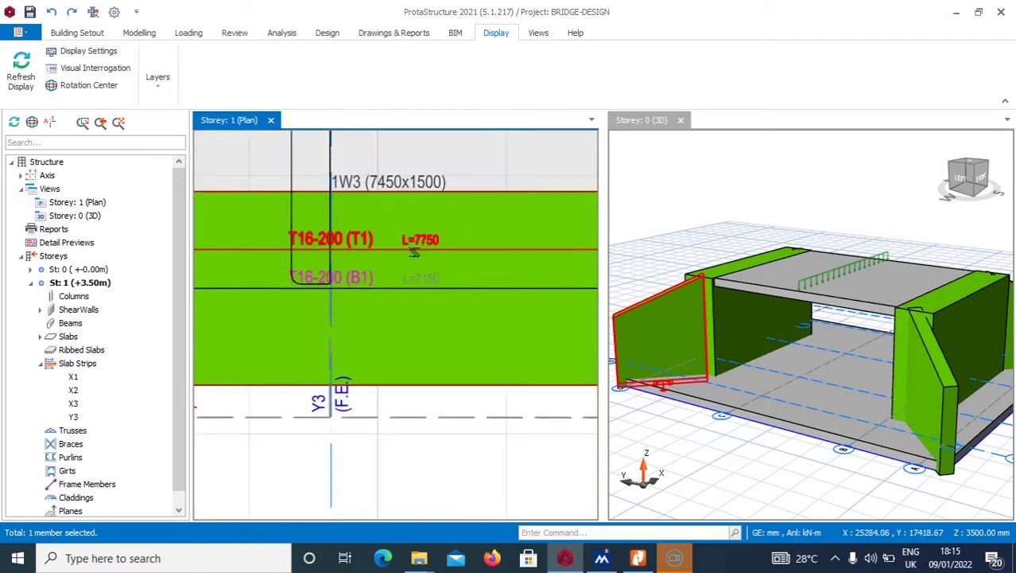
{"action": "middle_click_drag", "start_coordinate": [370, 159], "coordinate": [356, 345]}
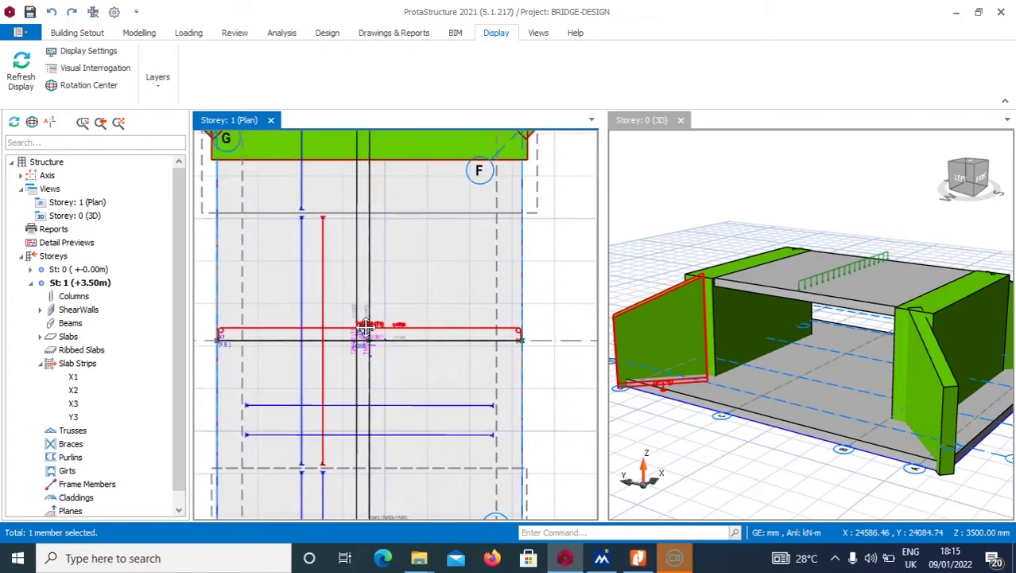
Read the T1 and B1 bar sizes, spacings and lengths in both directions at mid deck slab, and view the bridge from its side in 3D
{"action": "scroll", "coordinate": [357, 346], "scroll_direction": "up", "scroll_amount": 5}
{"action": "scroll", "coordinate": [403, 463], "scroll_direction": "up", "scroll_amount": 2}
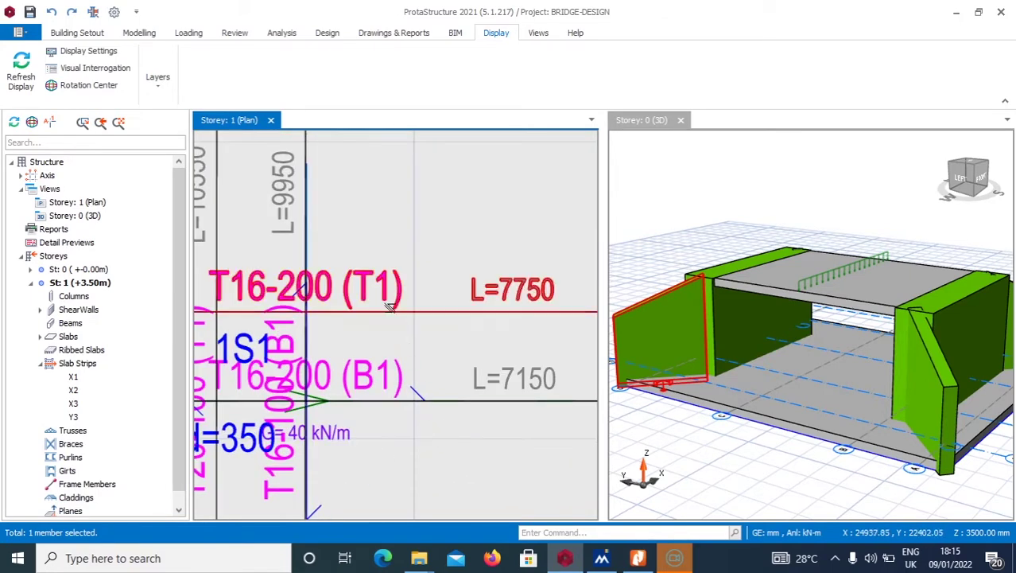
{"action": "scroll", "coordinate": [347, 311], "scroll_direction": "down", "scroll_amount": 3}
{"action": "scroll", "coordinate": [347, 312], "scroll_direction": "up", "scroll_amount": 3}
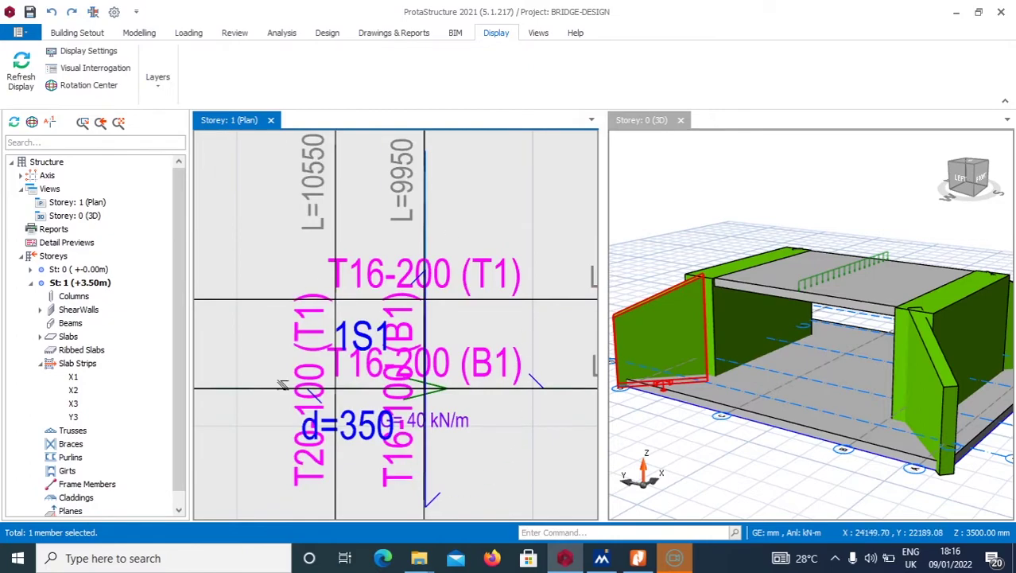
{"action": "scroll", "coordinate": [340, 401], "scroll_direction": "up", "scroll_amount": 2}
{"action": "scroll", "coordinate": [364, 341], "scroll_direction": "down", "scroll_amount": 4}
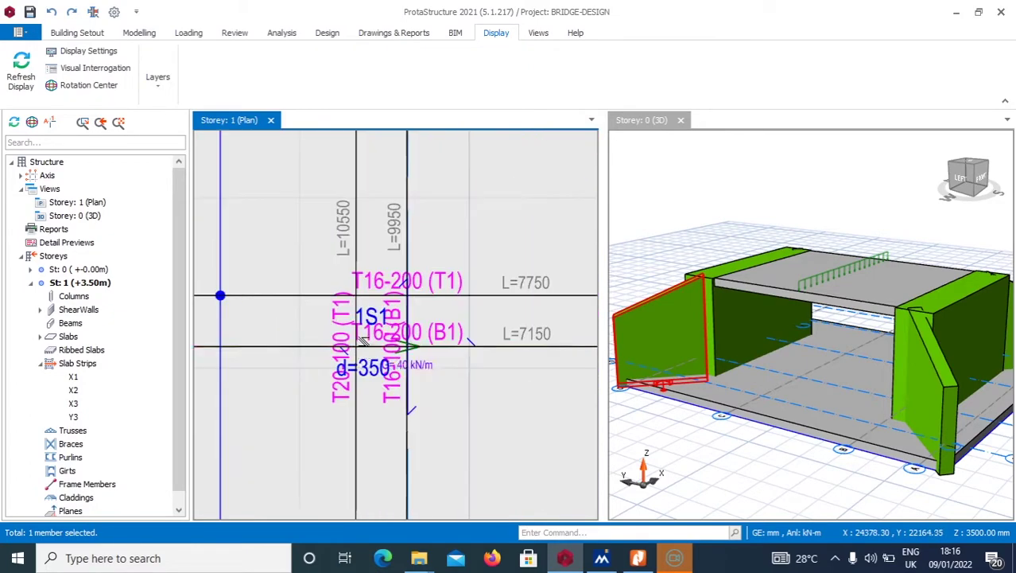
{"action": "scroll", "coordinate": [348, 296], "scroll_direction": "down", "scroll_amount": 2}
{"action": "scroll", "coordinate": [350, 295], "scroll_direction": "down", "scroll_amount": 3}
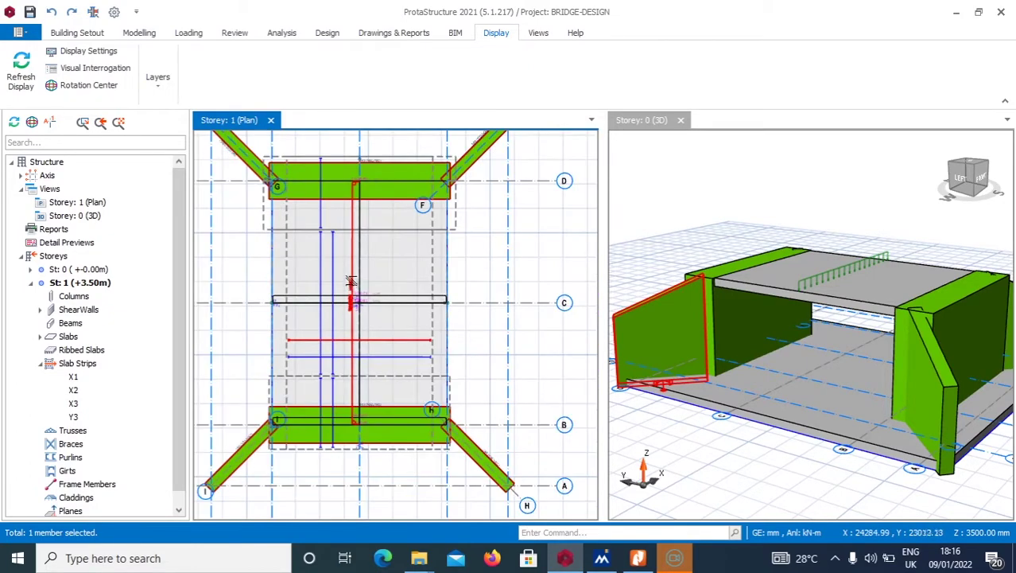
{"action": "scroll", "coordinate": [354, 298], "scroll_direction": "up", "scroll_amount": 1}
{"action": "scroll", "coordinate": [836, 400], "scroll_direction": "up", "scroll_amount": 5}
{"action": "middle_click_drag", "start_coordinate": [836, 401], "coordinate": [798, 336]}
{"action": "scroll", "coordinate": [798, 336], "scroll_direction": "down", "scroll_amount": 5}
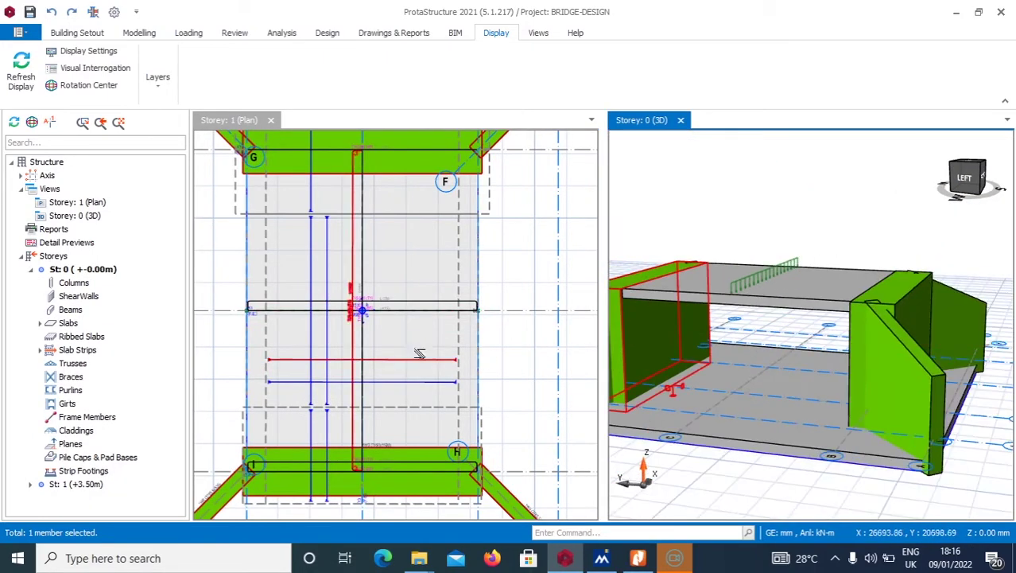
{"action": "scroll", "coordinate": [413, 343], "scroll_direction": "down", "scroll_amount": 3}
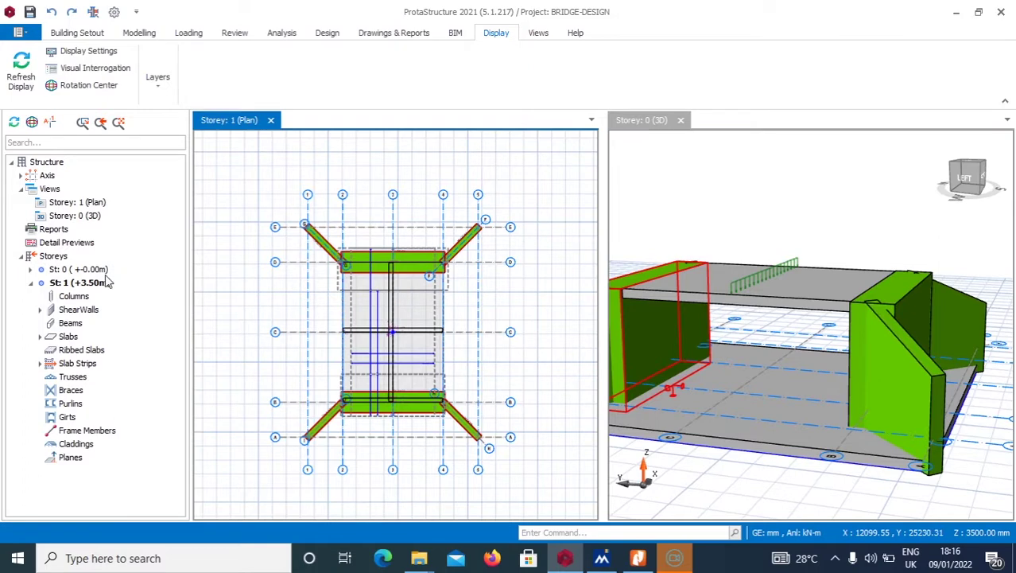
Switch the plan view to Storey 0 and look over the raft slab with its abutment and wing walls
{"action": "right_click", "coordinate": [80, 270]}
{"action": "left_click", "coordinate": [135, 276]}
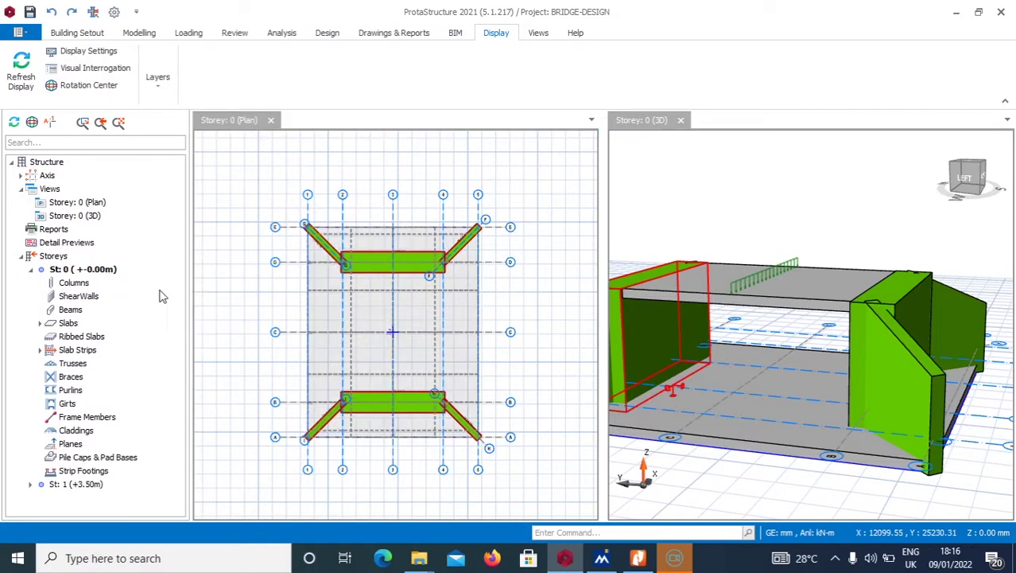
{"action": "scroll", "coordinate": [289, 296], "scroll_direction": "up", "scroll_amount": 3}
{"action": "middle_click_drag", "start_coordinate": [313, 306], "coordinate": [291, 288]}
{"action": "scroll", "coordinate": [291, 288], "scroll_direction": "down", "scroll_amount": 3}
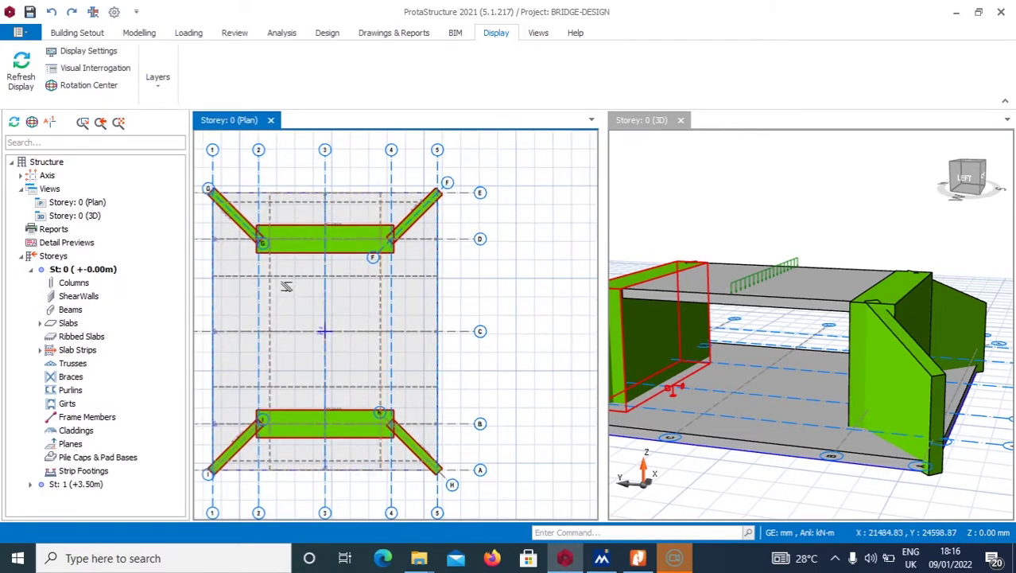
{"action": "scroll", "coordinate": [472, 288], "scroll_direction": "up", "scroll_amount": 3}
{"action": "right_click", "coordinate": [501, 294]}
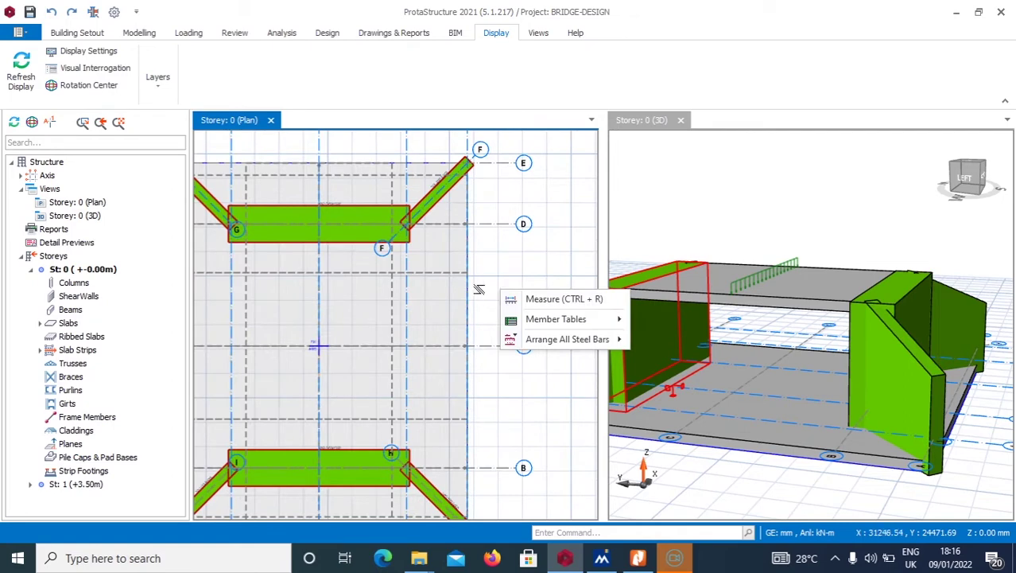
{"action": "key", "text": "Escape"}
{"action": "scroll", "coordinate": [307, 260], "scroll_direction": "down", "scroll_amount": 4}
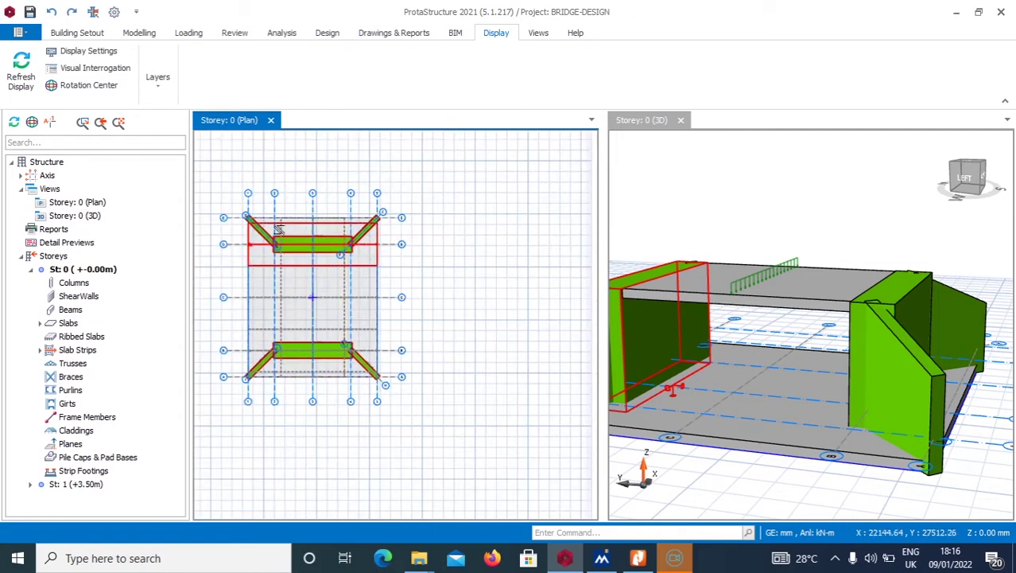
Generate the raft foundation's finite element mesh with a plate element size of 800 and run the Storey 0 raft analysis
{"action": "left_click", "coordinate": [137, 33]}
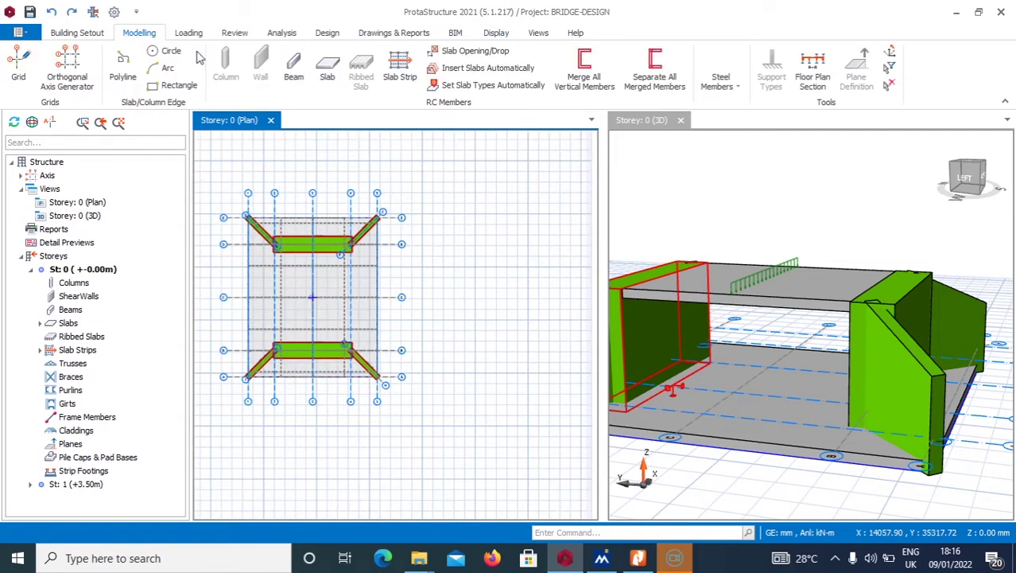
{"action": "left_click", "coordinate": [272, 35]}
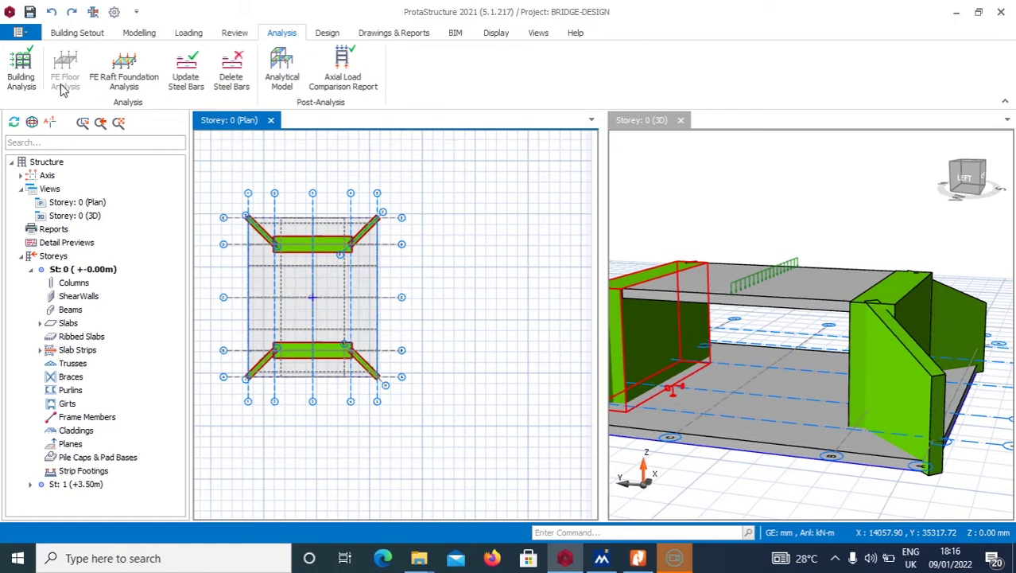
{"action": "left_click", "coordinate": [124, 79]}
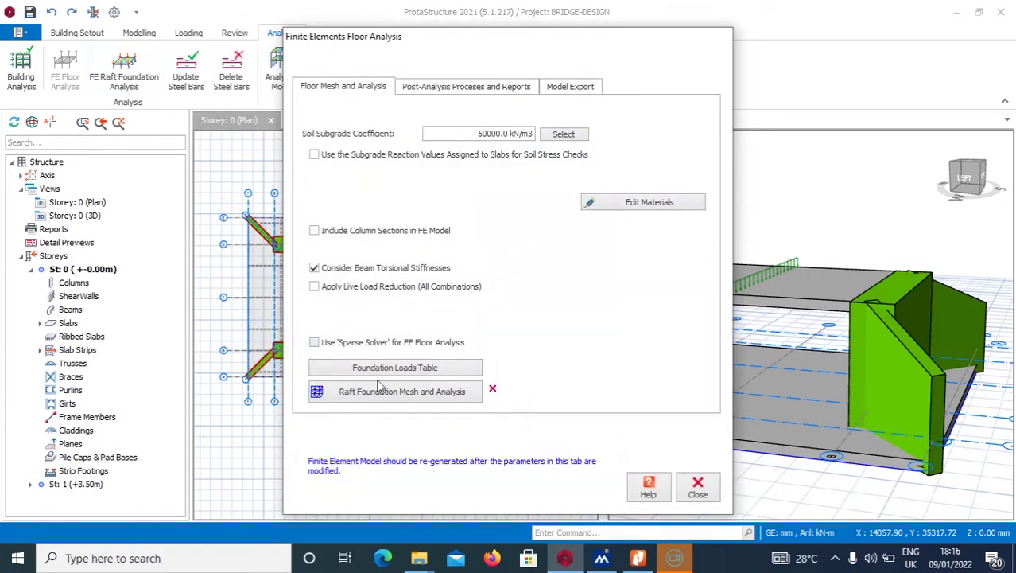
{"action": "left_click", "coordinate": [390, 398]}
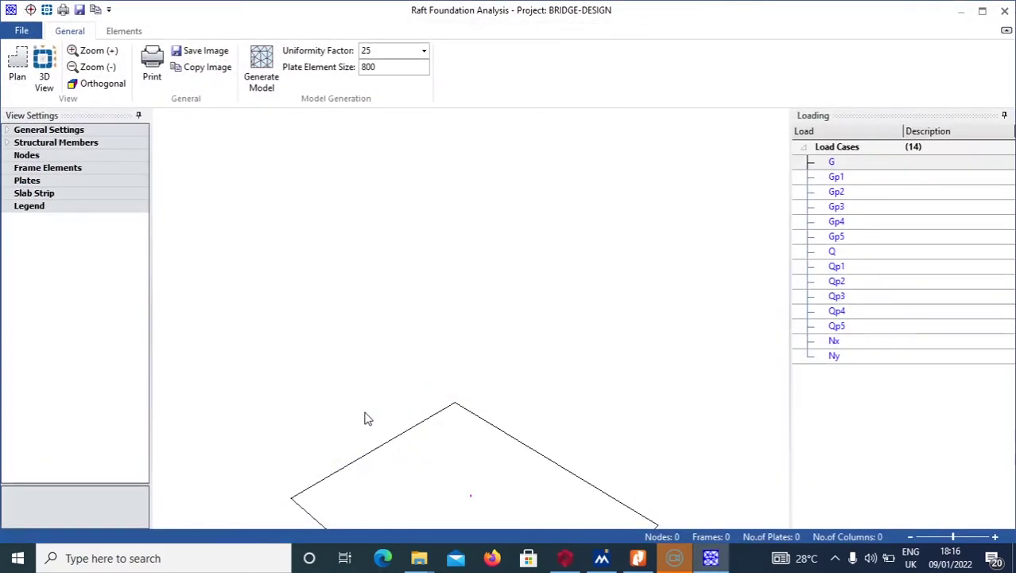
{"action": "left_click", "coordinate": [246, 65]}
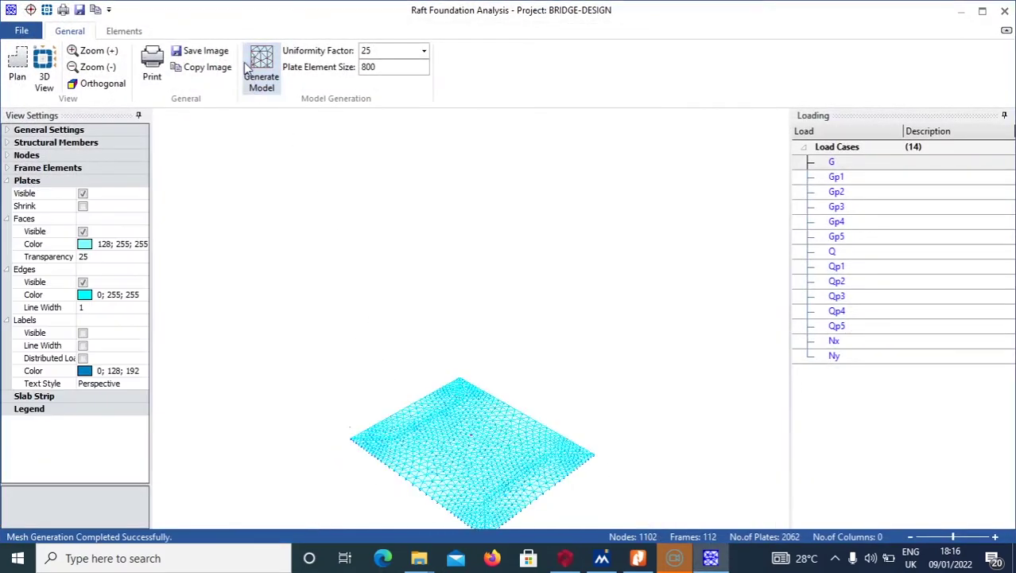
{"action": "left_click", "coordinate": [1004, 11]}
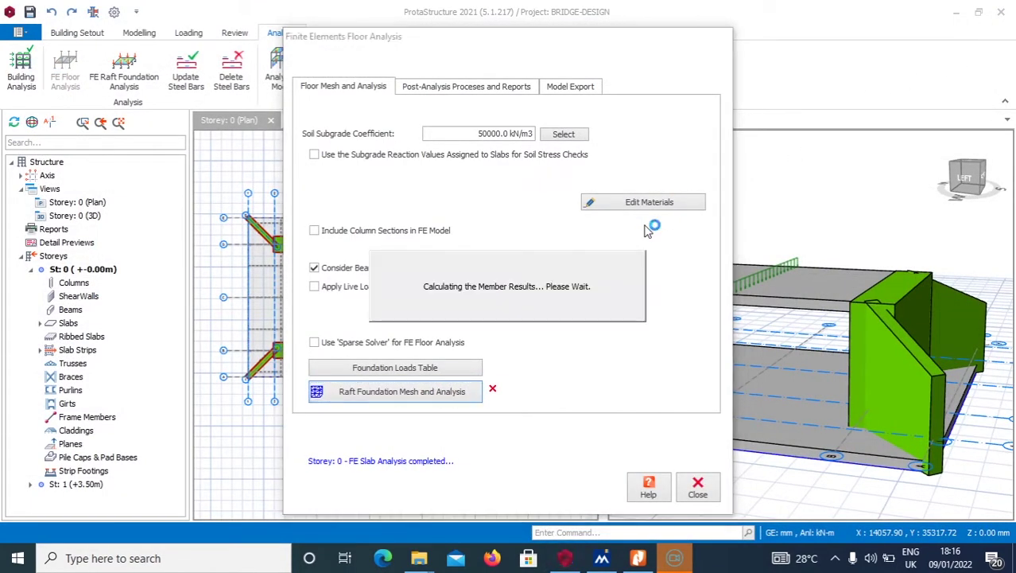
Start post-processing of the raft analysis and display the soil pressure as user defined contours
{"action": "left_click", "coordinate": [481, 209]}
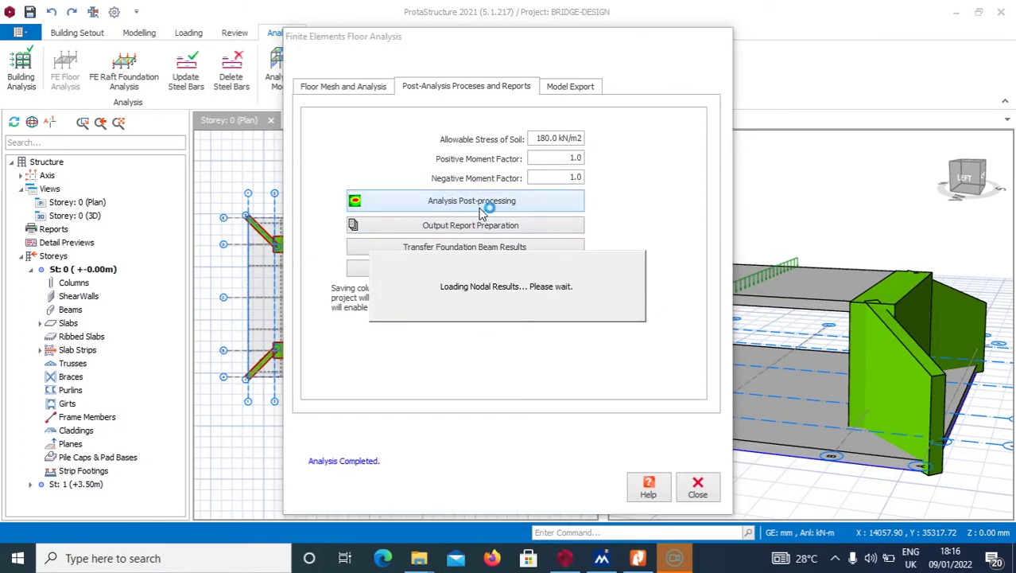
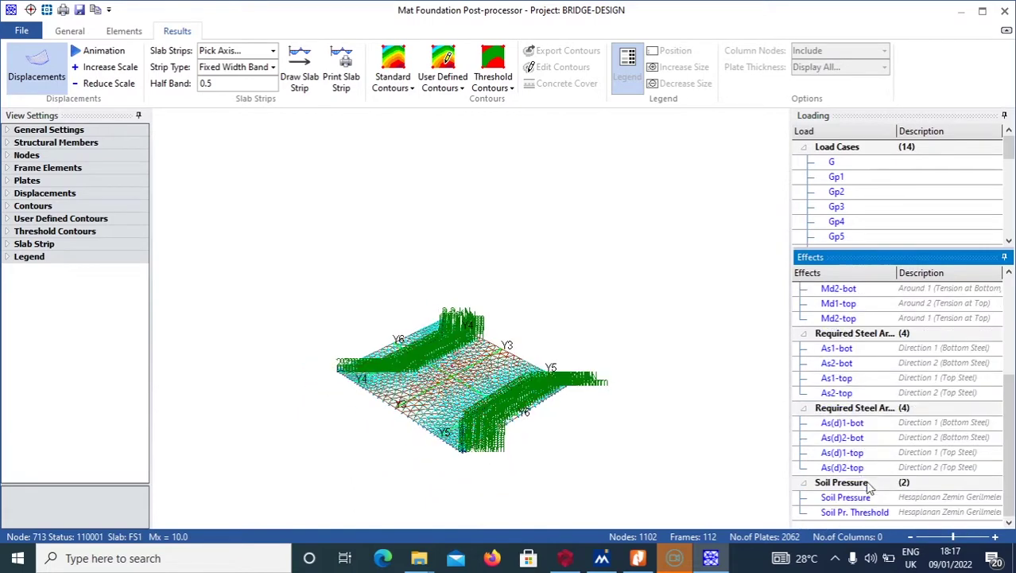
{"action": "left_click", "coordinate": [858, 501]}
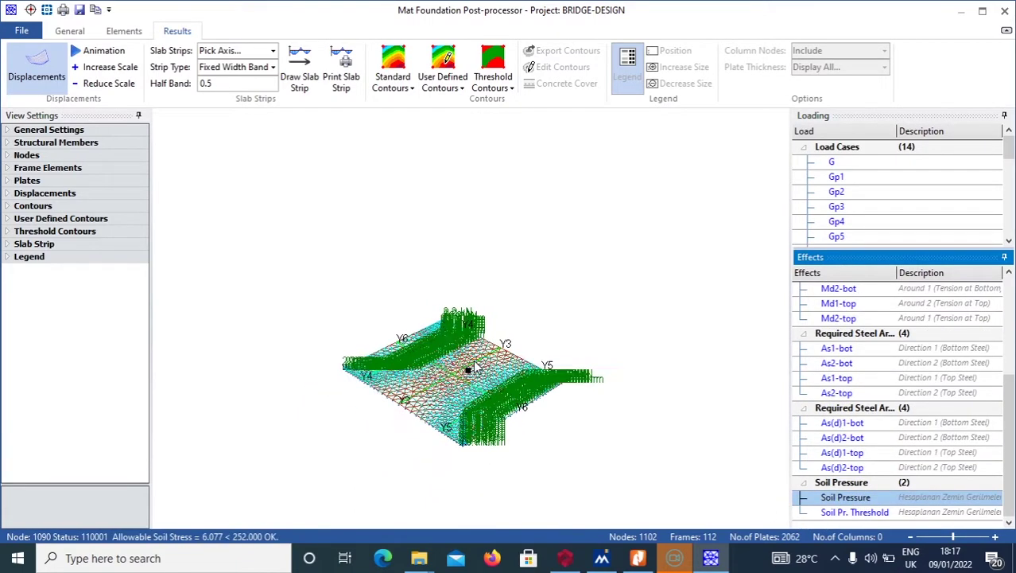
{"action": "left_click", "coordinate": [427, 82]}
{"action": "left_click", "coordinate": [393, 63]}
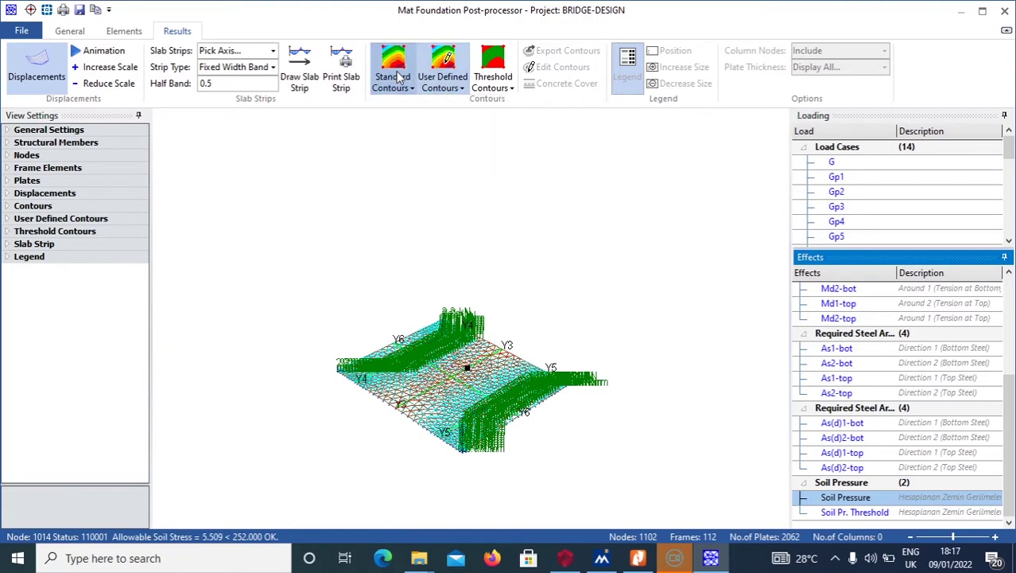
{"action": "left_click", "coordinate": [445, 63]}
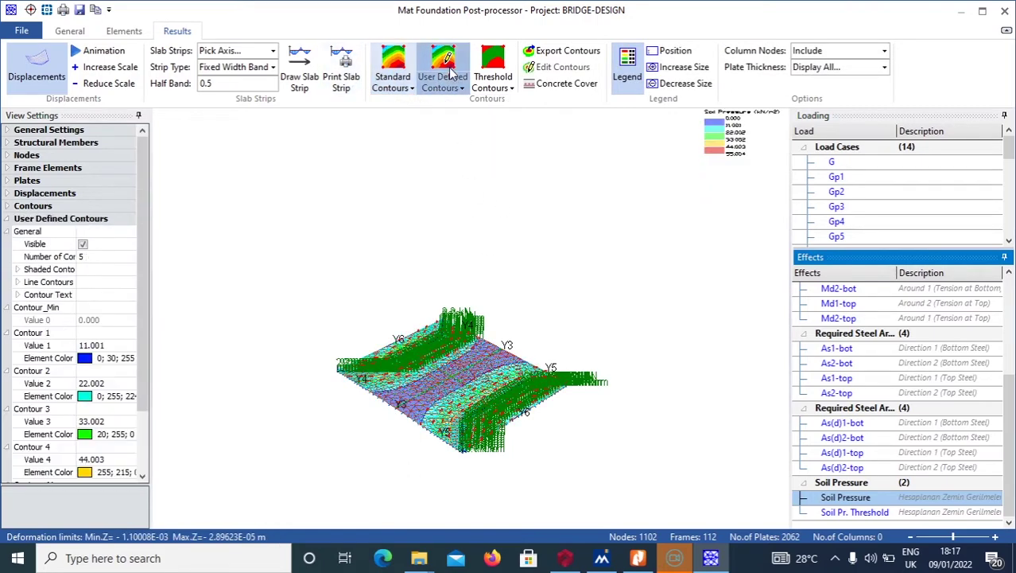
Examine the soil pressure contours and nodal soil stress checks under the abutment walls, wing walls and the middle of the raft
{"action": "scroll", "coordinate": [495, 390], "scroll_direction": "up", "scroll_amount": 5}
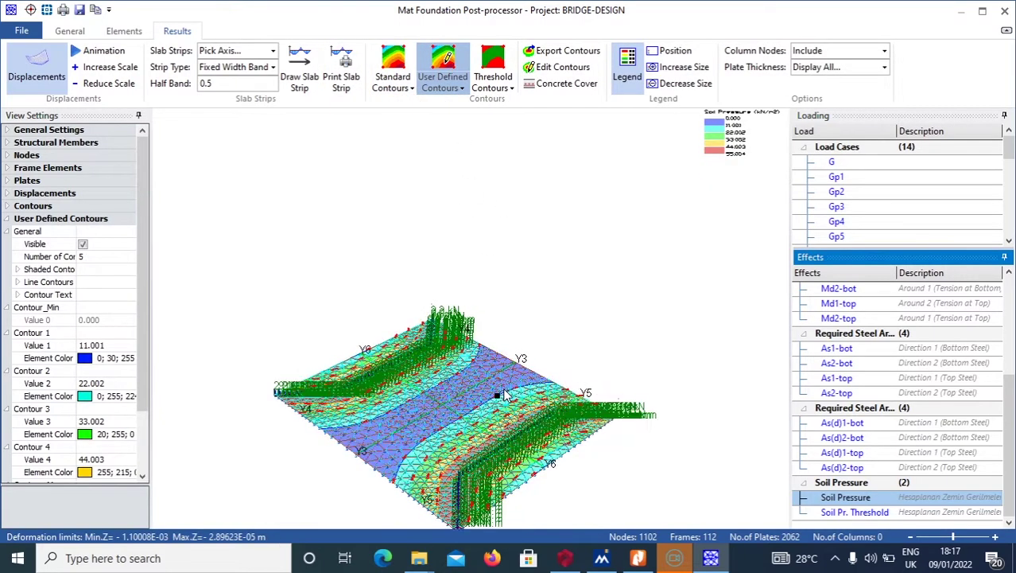
{"action": "scroll", "coordinate": [407, 372], "scroll_direction": "up", "scroll_amount": 5}
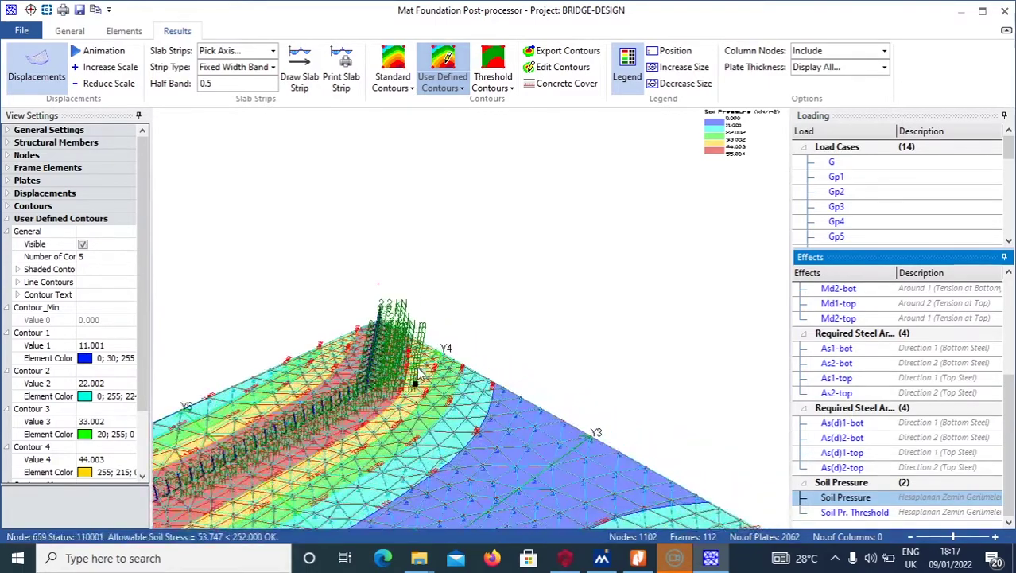
{"action": "scroll", "coordinate": [414, 451], "scroll_direction": "down", "scroll_amount": 5}
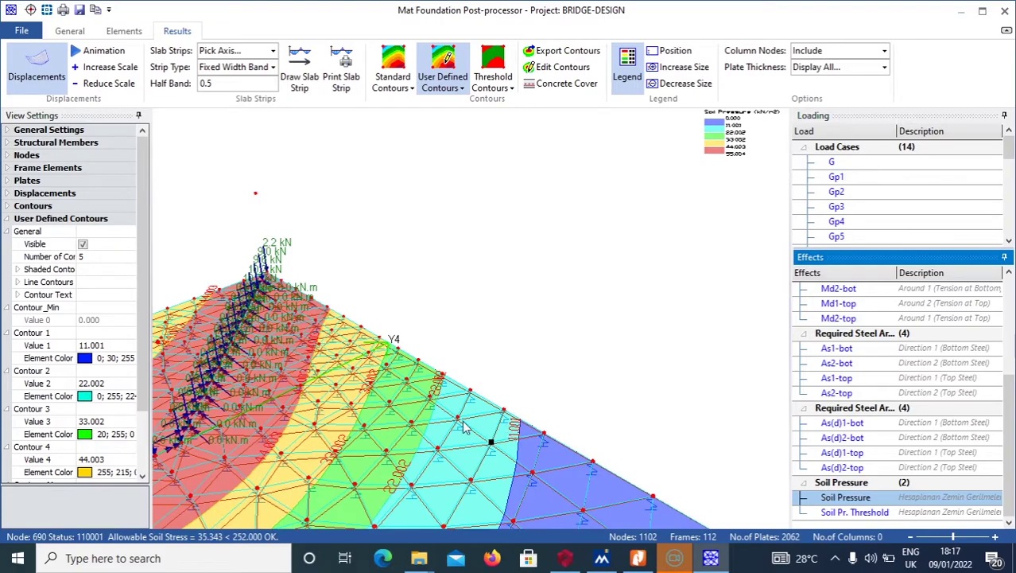
{"action": "scroll", "coordinate": [395, 423], "scroll_direction": "down", "scroll_amount": 5}
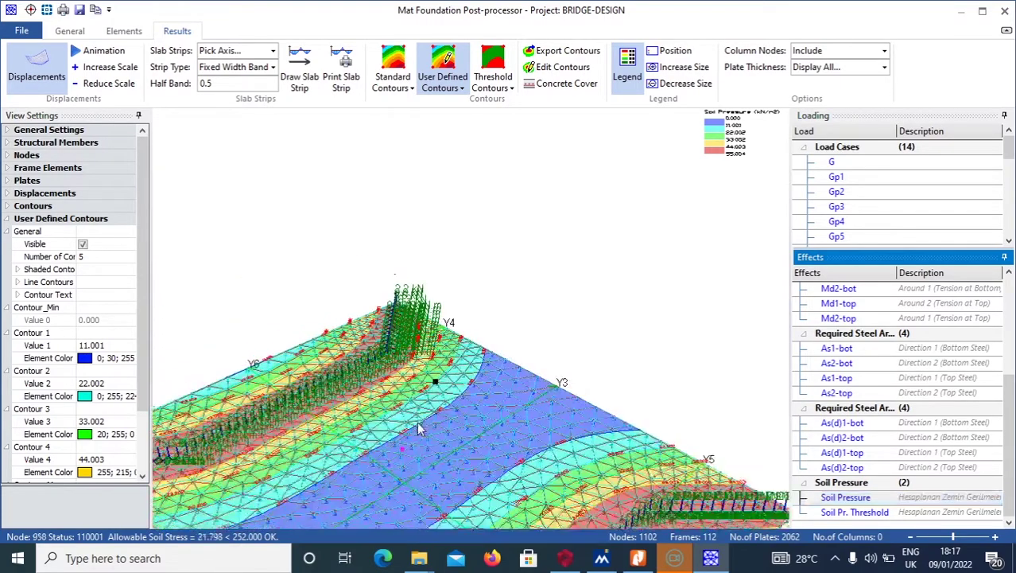
{"action": "middle_click_drag", "start_coordinate": [464, 372], "coordinate": [407, 333]}
{"action": "scroll", "coordinate": [412, 250], "scroll_direction": "up", "scroll_amount": 3}
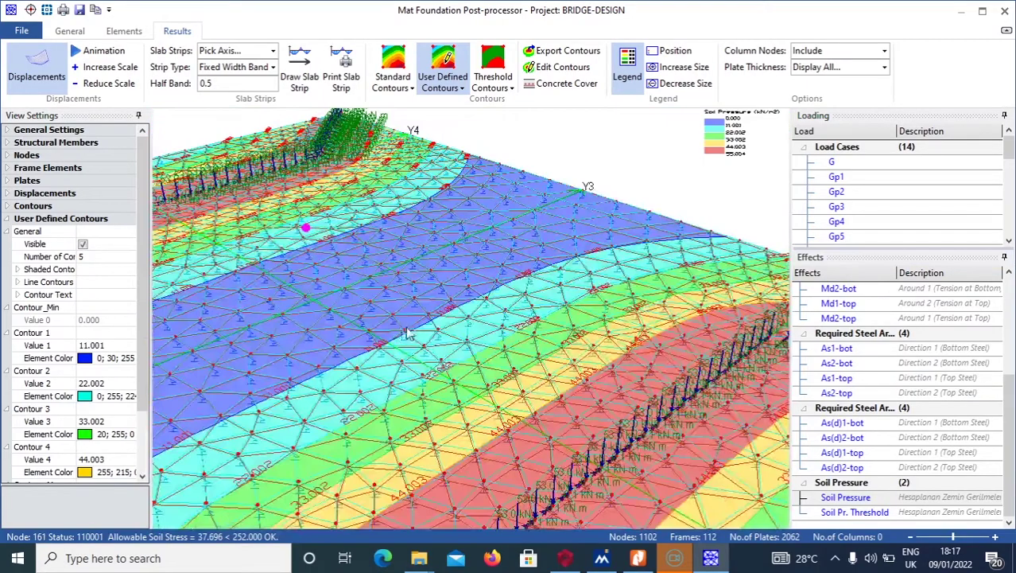
{"action": "scroll", "coordinate": [465, 353], "scroll_direction": "down", "scroll_amount": 2}
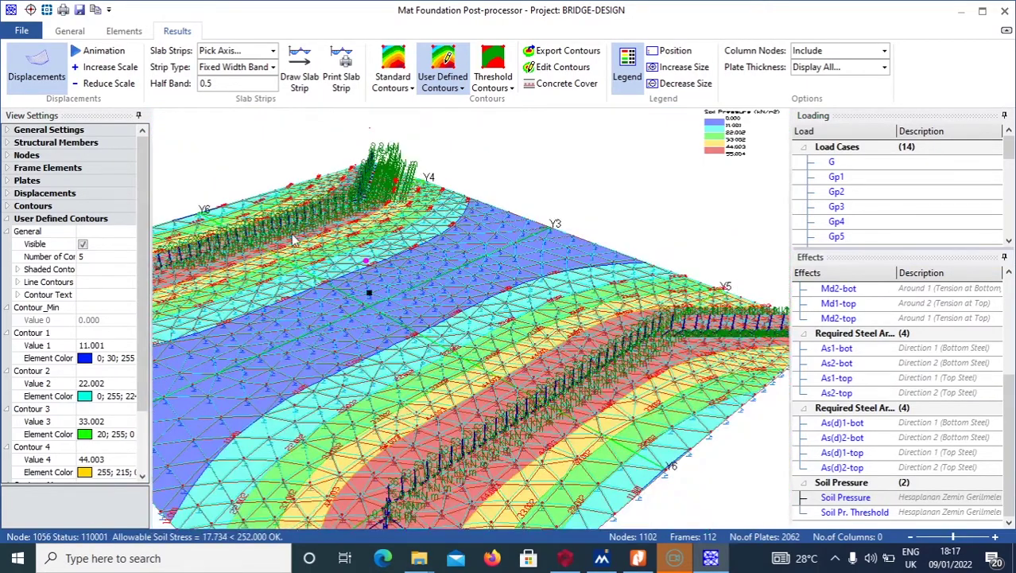
Turn off the displacement display and transfer the slab strip FE results using Include in Strip Results and plate torsion effects
{"action": "left_click", "coordinate": [99, 52]}
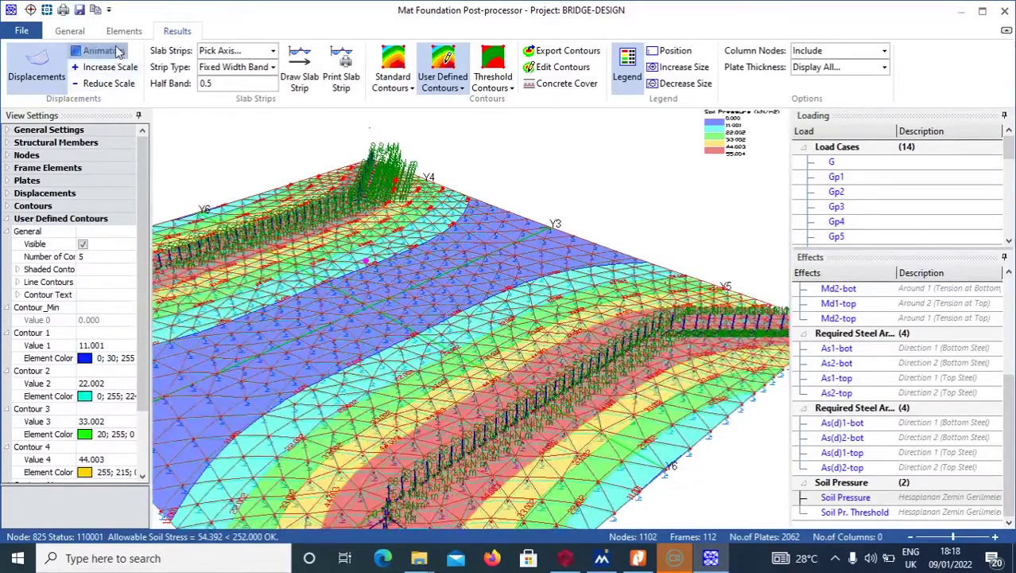
{"action": "left_click", "coordinate": [37, 65]}
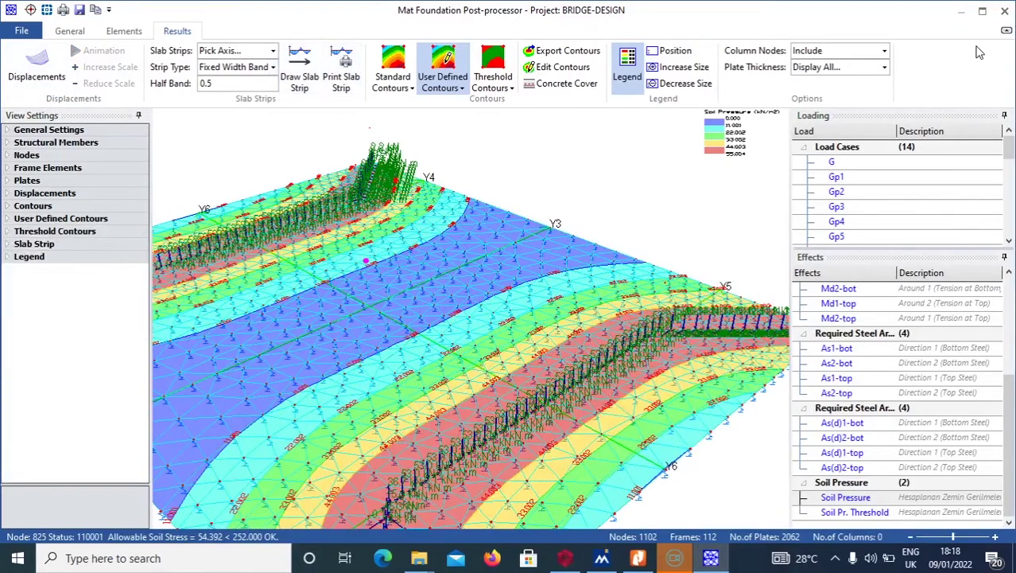
{"action": "left_click", "coordinate": [1006, 30]}
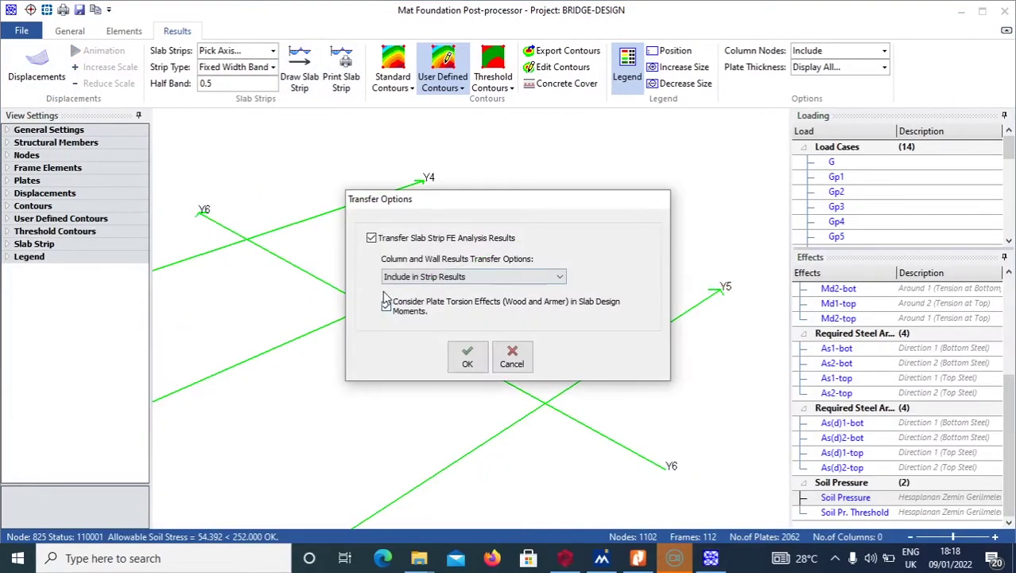
{"action": "left_click", "coordinate": [468, 359]}
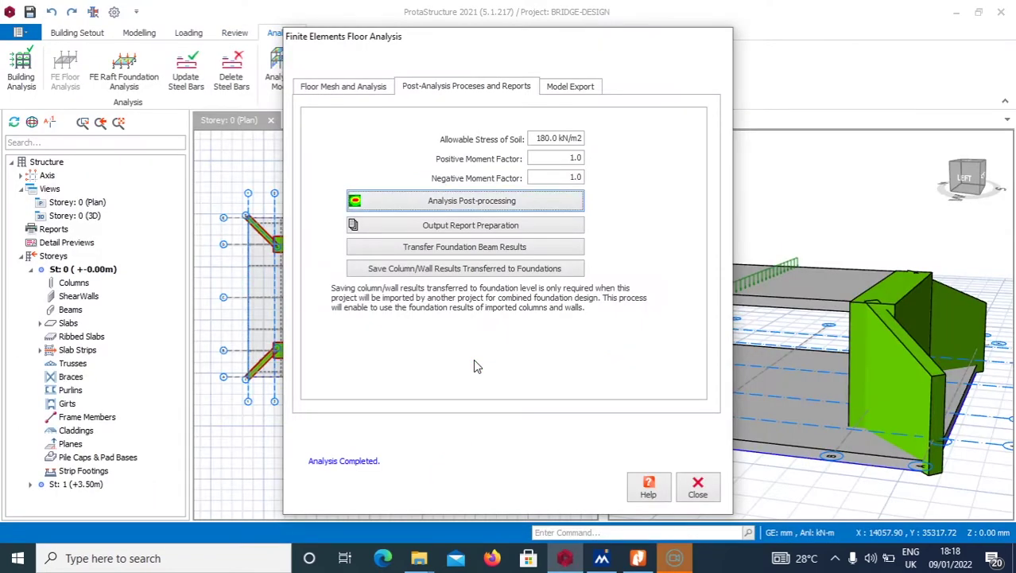
{"action": "key", "text": "Escape"}
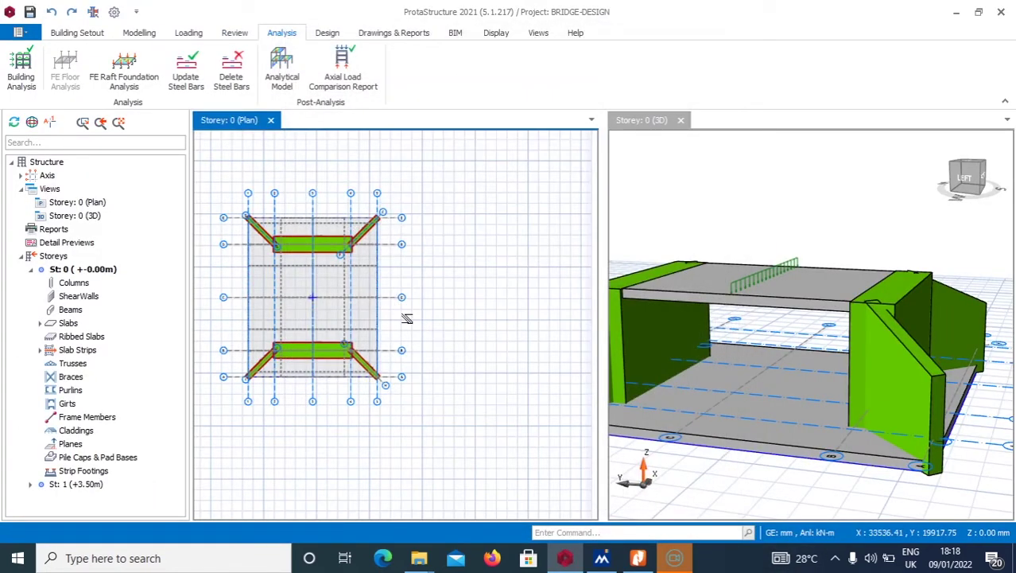
Update all the slab strip steel bars on the Storey 0 raft plan
{"action": "scroll", "coordinate": [338, 253], "scroll_direction": "up", "scroll_amount": 4}
{"action": "scroll", "coordinate": [334, 262], "scroll_direction": "down", "scroll_amount": 3}
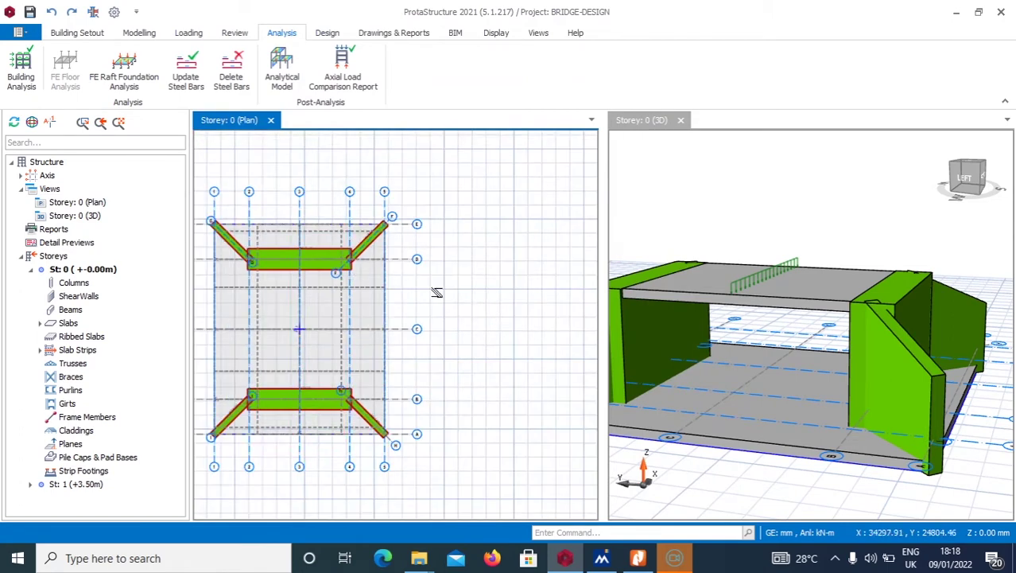
{"action": "right_click", "coordinate": [471, 313]}
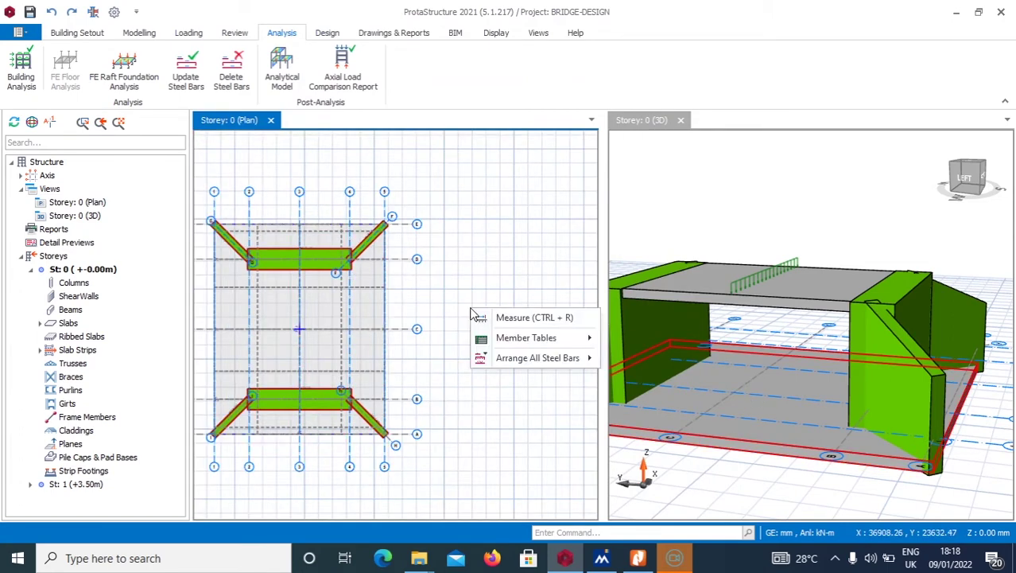
{"action": "mouse_move", "coordinate": [502, 362]}
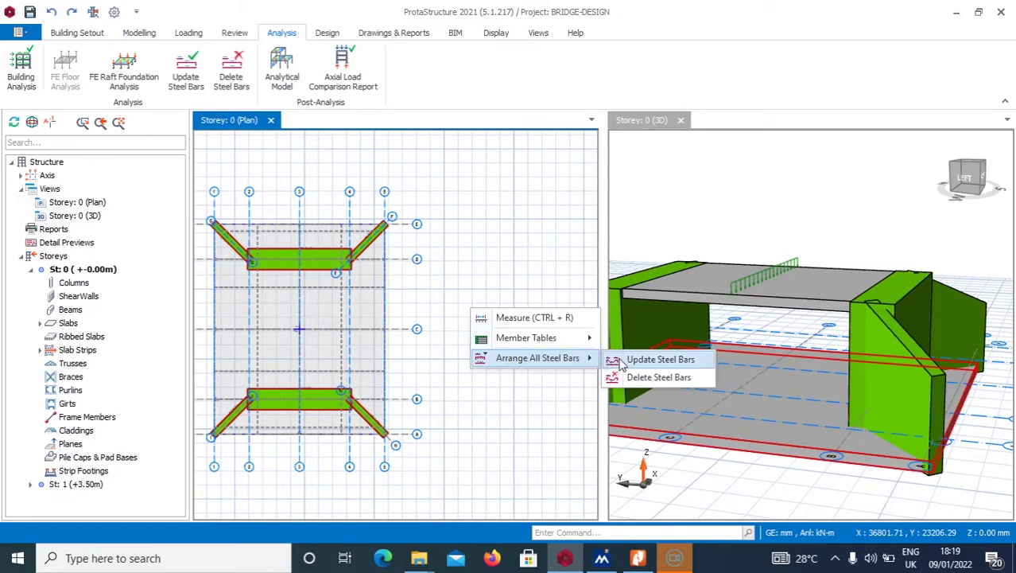
{"action": "left_click", "coordinate": [659, 359]}
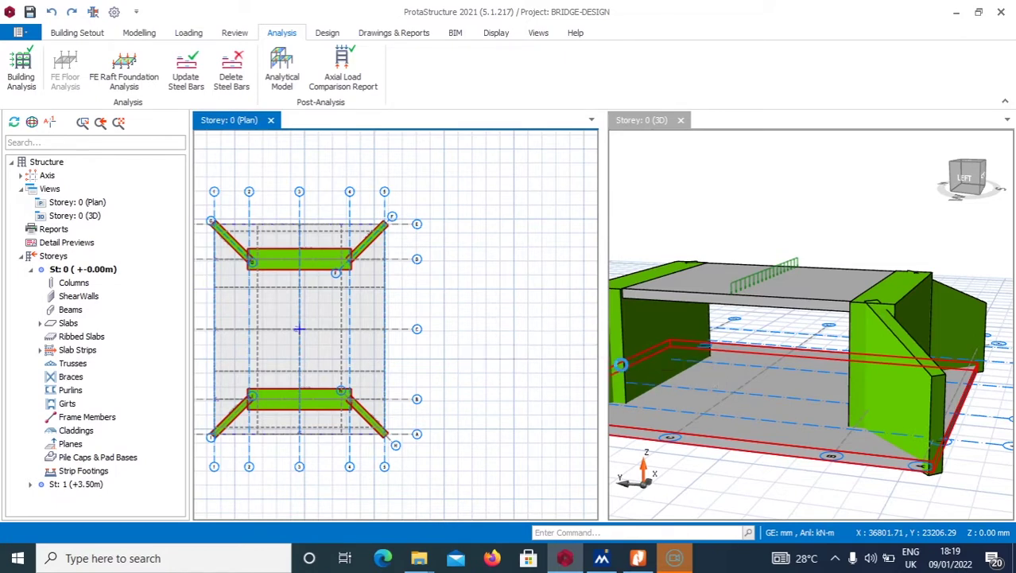
Examine the top and bottom reinforcement labels at the middle of raft slab FS1
{"action": "scroll", "coordinate": [329, 299], "scroll_direction": "up", "scroll_amount": 5}
{"action": "scroll", "coordinate": [334, 344], "scroll_direction": "down", "scroll_amount": 2}
{"action": "scroll", "coordinate": [275, 394], "scroll_direction": "up", "scroll_amount": 5}
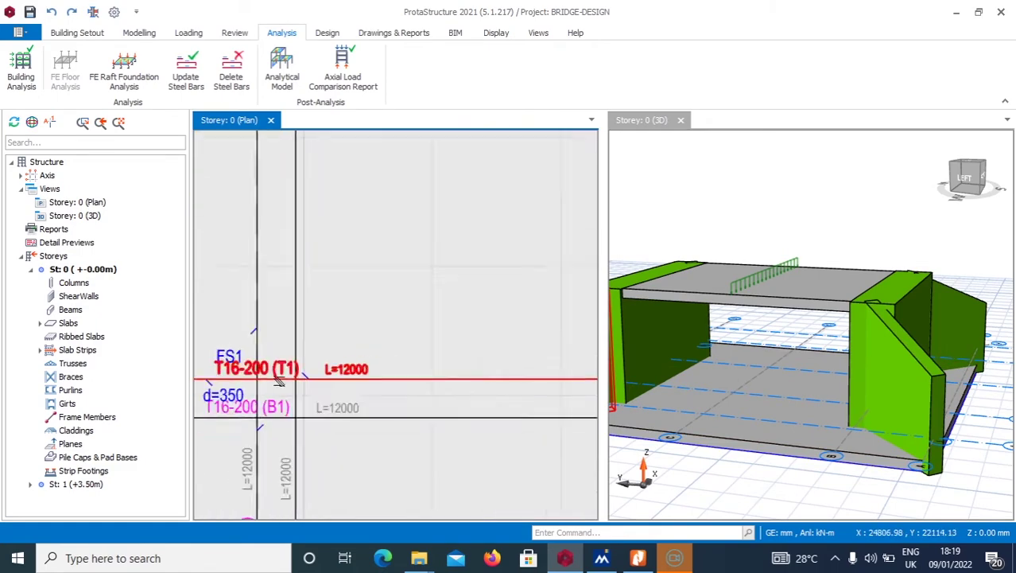
{"action": "scroll", "coordinate": [278, 380], "scroll_direction": "down", "scroll_amount": 3}
{"action": "scroll", "coordinate": [282, 350], "scroll_direction": "up", "scroll_amount": 3}
{"action": "scroll", "coordinate": [271, 356], "scroll_direction": "up", "scroll_amount": 2}
{"action": "scroll", "coordinate": [268, 348], "scroll_direction": "down", "scroll_amount": 5}
{"action": "scroll", "coordinate": [306, 318], "scroll_direction": "up", "scroll_amount": 4}
{"action": "scroll", "coordinate": [307, 310], "scroll_direction": "up", "scroll_amount": 5}
{"action": "scroll", "coordinate": [441, 290], "scroll_direction": "down", "scroll_amount": 4}
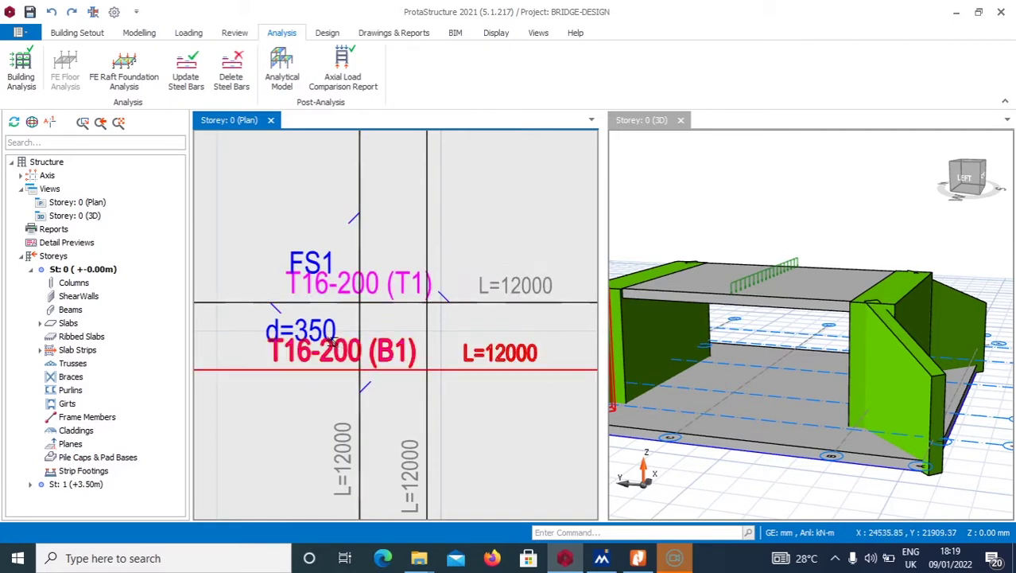
{"action": "scroll", "coordinate": [361, 333], "scroll_direction": "down", "scroll_amount": 3}
{"action": "scroll", "coordinate": [361, 333], "scroll_direction": "down", "scroll_amount": 5}
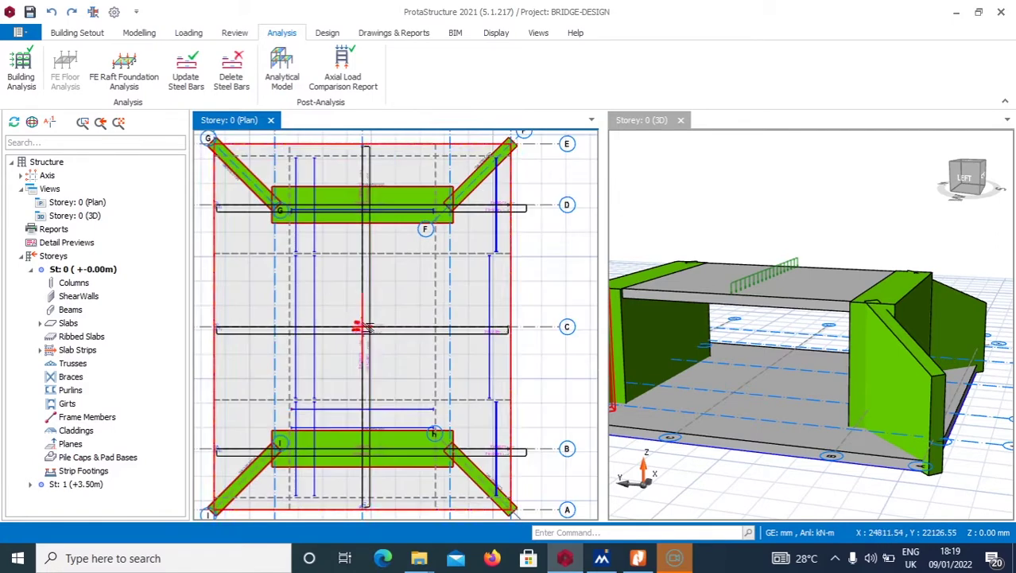
Examine the raft's top and bottom bar labels in both directions under abutment wall 1W2
{"action": "scroll", "coordinate": [342, 255], "scroll_direction": "up", "scroll_amount": 6}
{"action": "scroll", "coordinate": [334, 235], "scroll_direction": "up", "scroll_amount": 2}
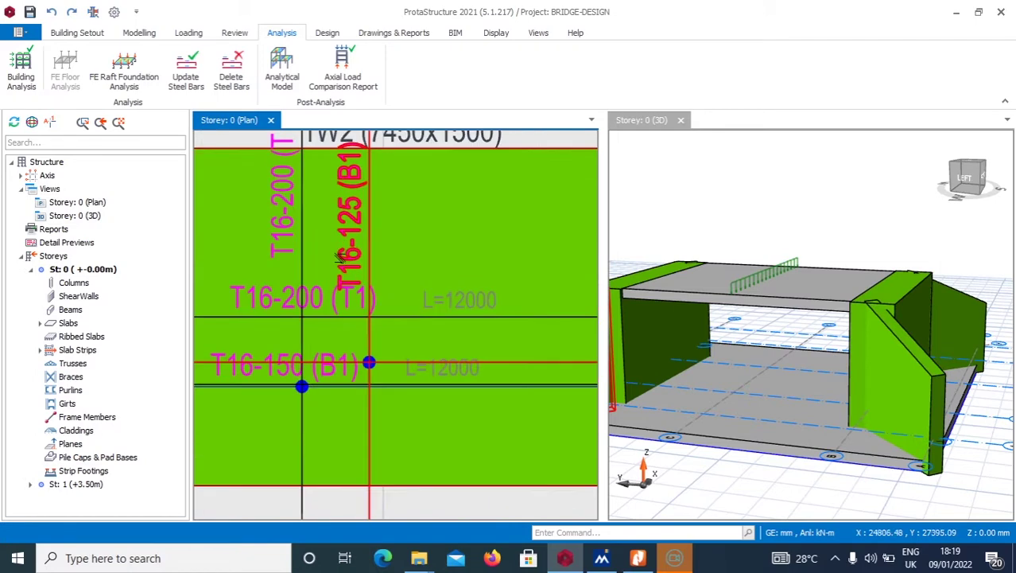
{"action": "scroll", "coordinate": [350, 259], "scroll_direction": "up", "scroll_amount": 2}
{"action": "scroll", "coordinate": [354, 263], "scroll_direction": "up", "scroll_amount": 2}
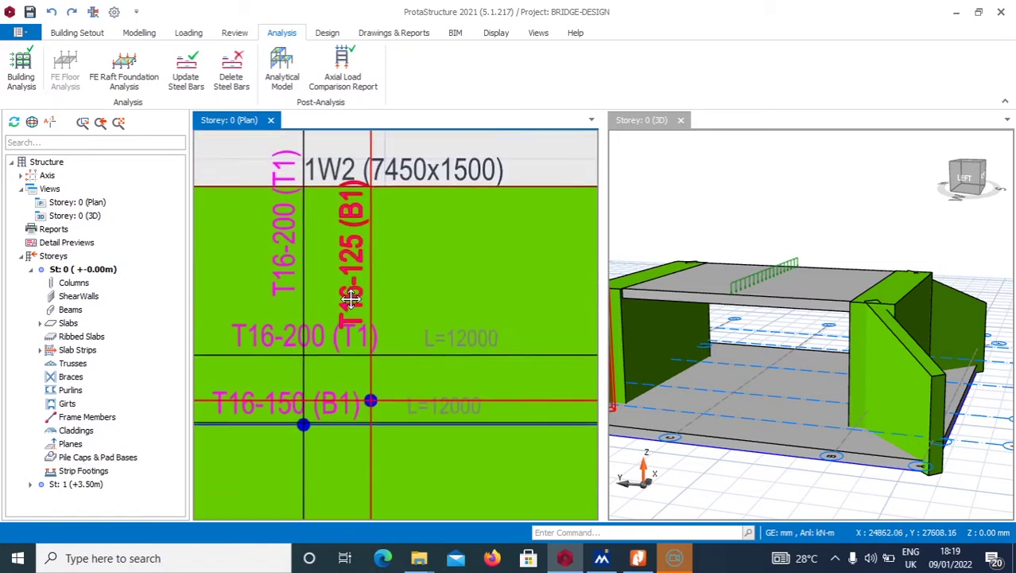
{"action": "scroll", "coordinate": [342, 285], "scroll_direction": "down", "scroll_amount": 2}
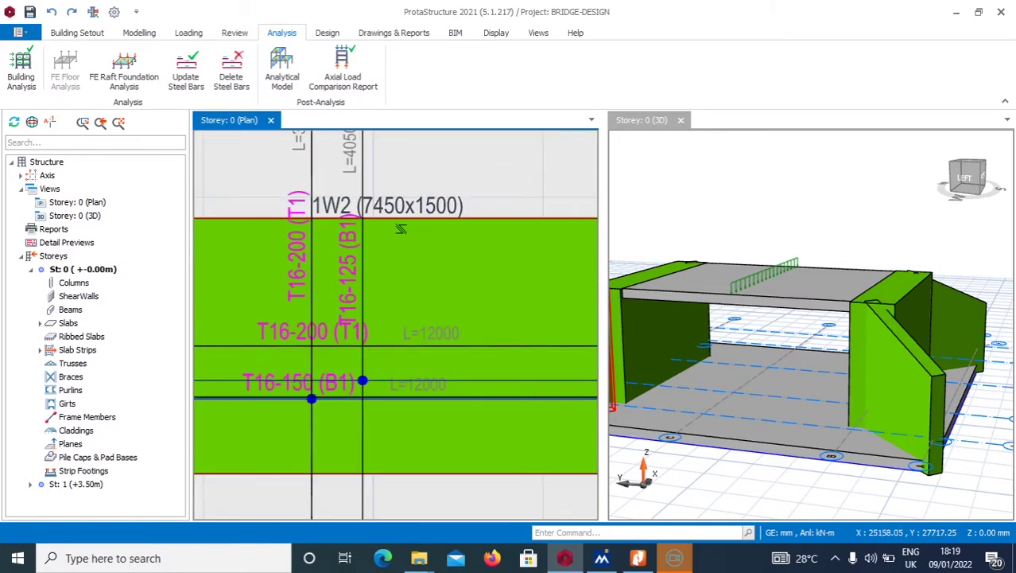
{"action": "scroll", "coordinate": [318, 326], "scroll_direction": "up", "scroll_amount": 2}
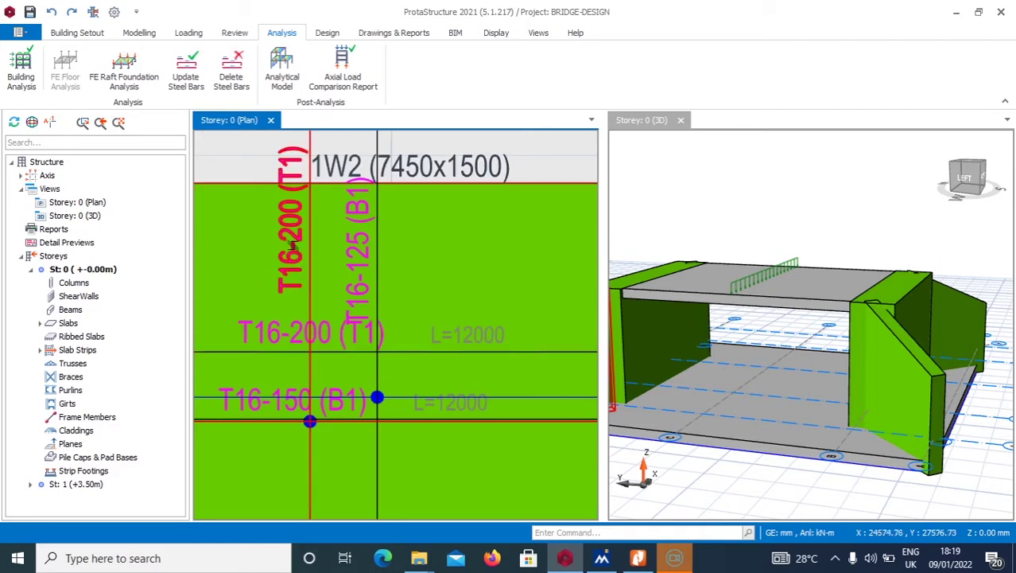
{"action": "scroll", "coordinate": [297, 254], "scroll_direction": "up", "scroll_amount": 2}
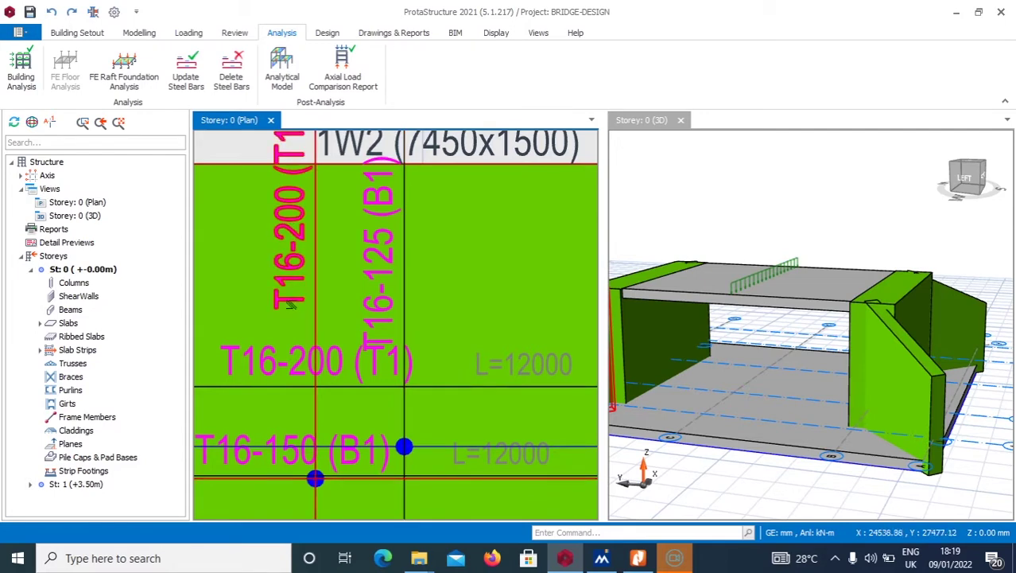
{"action": "scroll", "coordinate": [318, 371], "scroll_direction": "down", "scroll_amount": 1}
{"action": "scroll", "coordinate": [315, 424], "scroll_direction": "up", "scroll_amount": 1}
{"action": "scroll", "coordinate": [315, 423], "scroll_direction": "down", "scroll_amount": 1}
{"action": "middle_click_drag", "start_coordinate": [315, 423], "coordinate": [312, 395]}
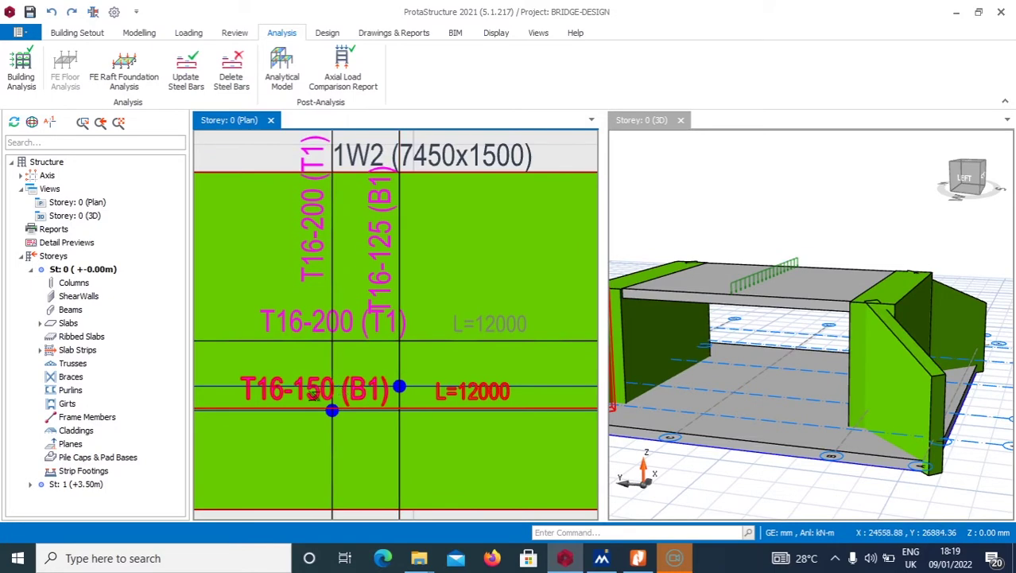
{"action": "scroll", "coordinate": [314, 390], "scroll_direction": "up", "scroll_amount": 2}
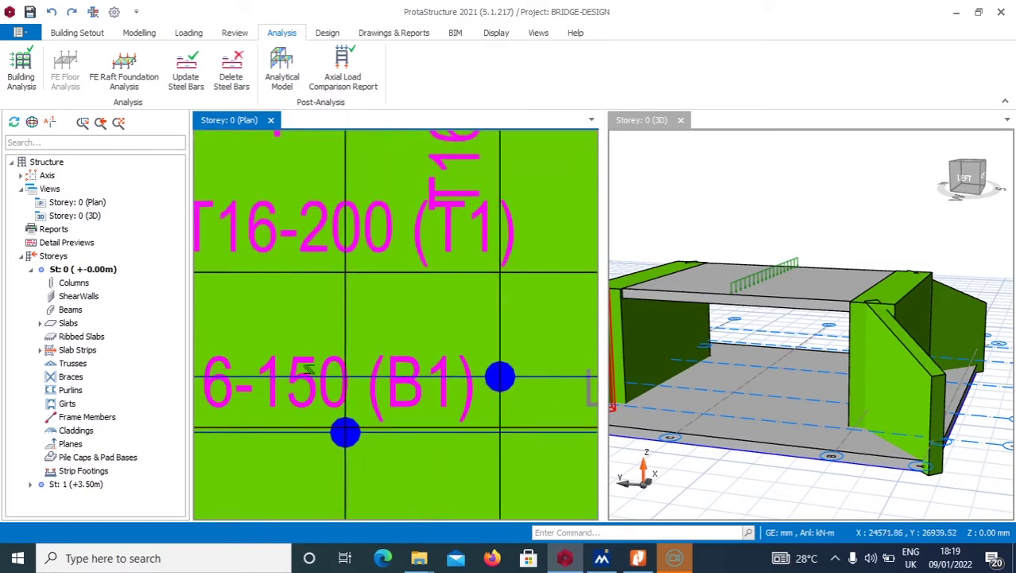
{"action": "scroll", "coordinate": [369, 354], "scroll_direction": "down", "scroll_amount": 1}
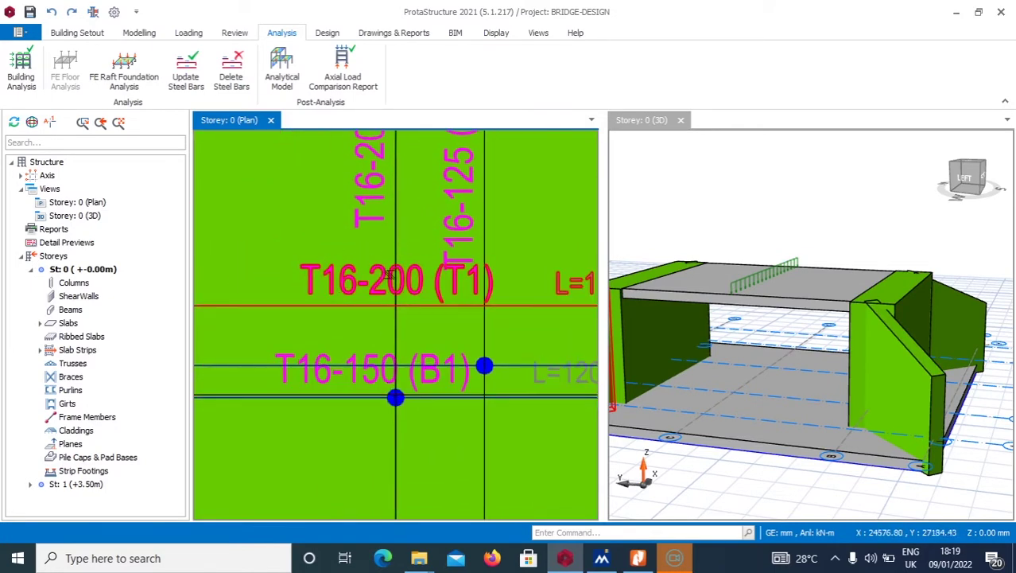
{"action": "scroll", "coordinate": [379, 290], "scroll_direction": "up", "scroll_amount": 1}
{"action": "scroll", "coordinate": [382, 334], "scroll_direction": "down", "scroll_amount": 4}
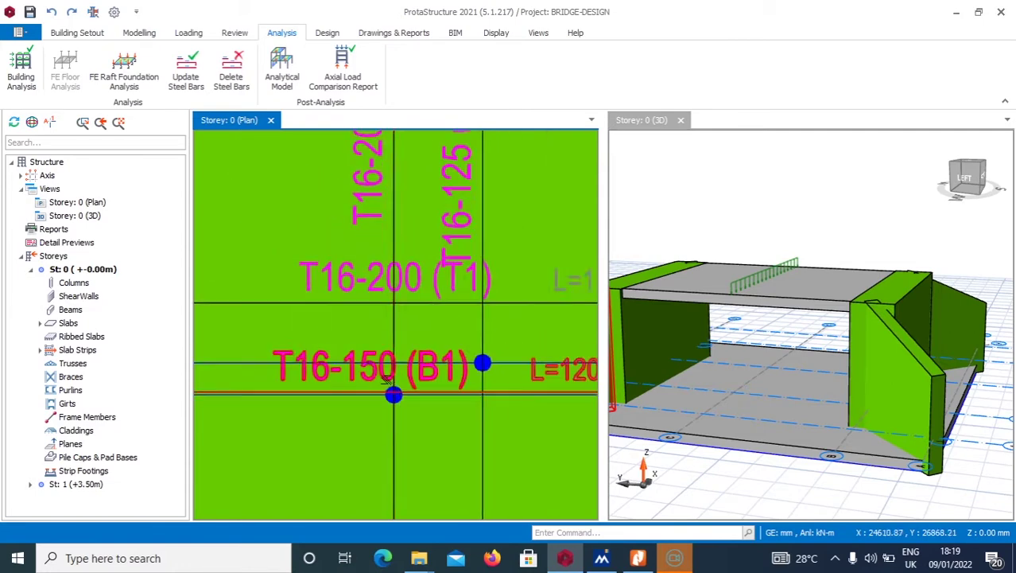
{"action": "scroll", "coordinate": [390, 386], "scroll_direction": "up", "scroll_amount": 3}
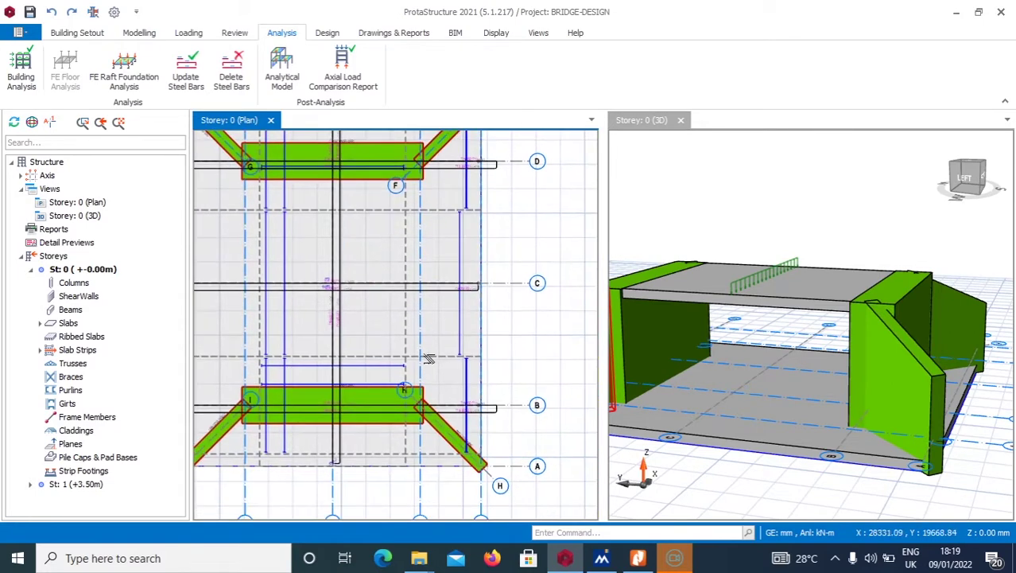
Examine the raft bar labels near wing wall 1W5 and under abutment wall 1W3
{"action": "middle_click_drag", "start_coordinate": [389, 386], "coordinate": [454, 330]}
{"action": "scroll", "coordinate": [469, 350], "scroll_direction": "up", "scroll_amount": 5}
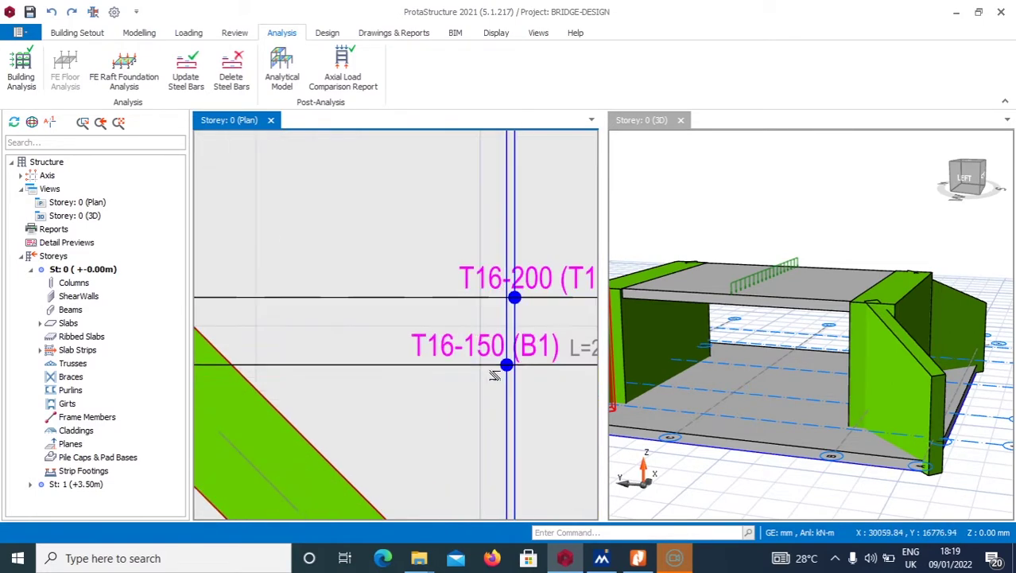
{"action": "scroll", "coordinate": [475, 355], "scroll_direction": "down", "scroll_amount": 2}
{"action": "scroll", "coordinate": [368, 380], "scroll_direction": "up", "scroll_amount": 2}
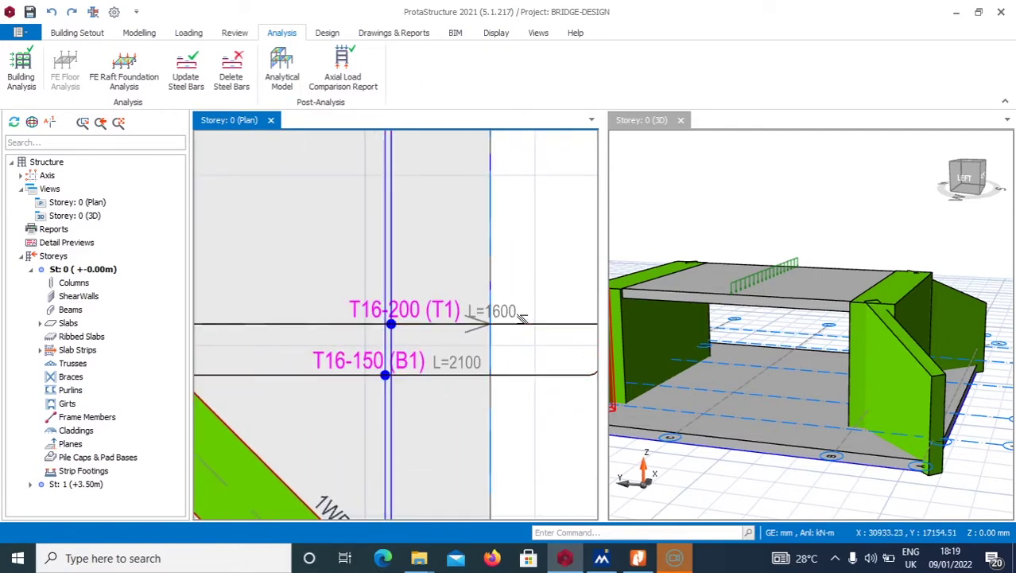
{"action": "middle_click_drag", "start_coordinate": [473, 365], "coordinate": [438, 366]}
{"action": "scroll", "coordinate": [382, 306], "scroll_direction": "down", "scroll_amount": 3}
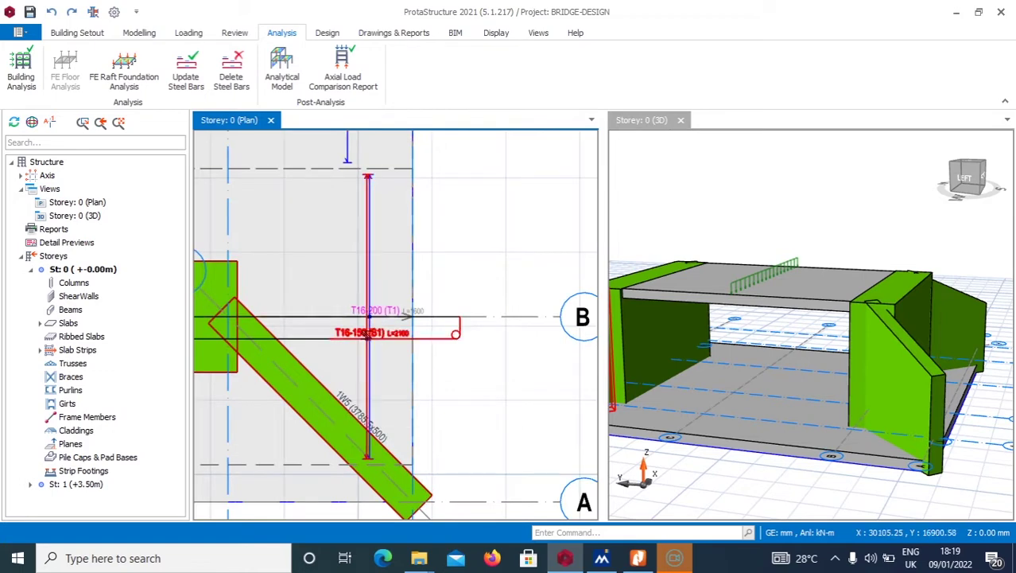
{"action": "scroll", "coordinate": [389, 374], "scroll_direction": "up", "scroll_amount": 4}
{"action": "scroll", "coordinate": [390, 374], "scroll_direction": "down", "scroll_amount": 3}
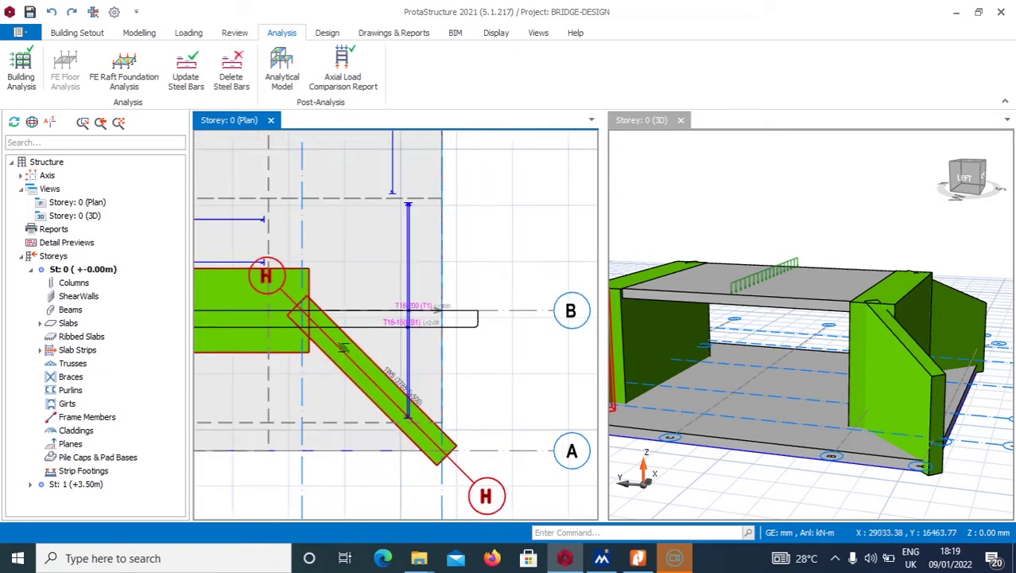
{"action": "scroll", "coordinate": [260, 272], "scroll_direction": "up", "scroll_amount": 4}
{"action": "middle_click_drag", "start_coordinate": [299, 303], "coordinate": [383, 330]}
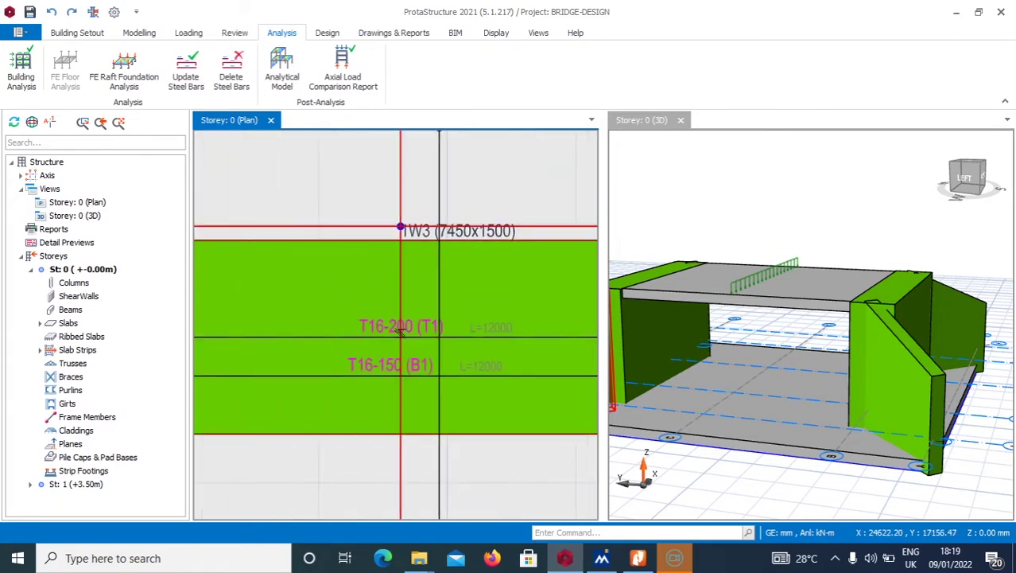
{"action": "scroll", "coordinate": [383, 332], "scroll_direction": "up", "scroll_amount": 3}
{"action": "scroll", "coordinate": [382, 336], "scroll_direction": "down", "scroll_amount": 3}
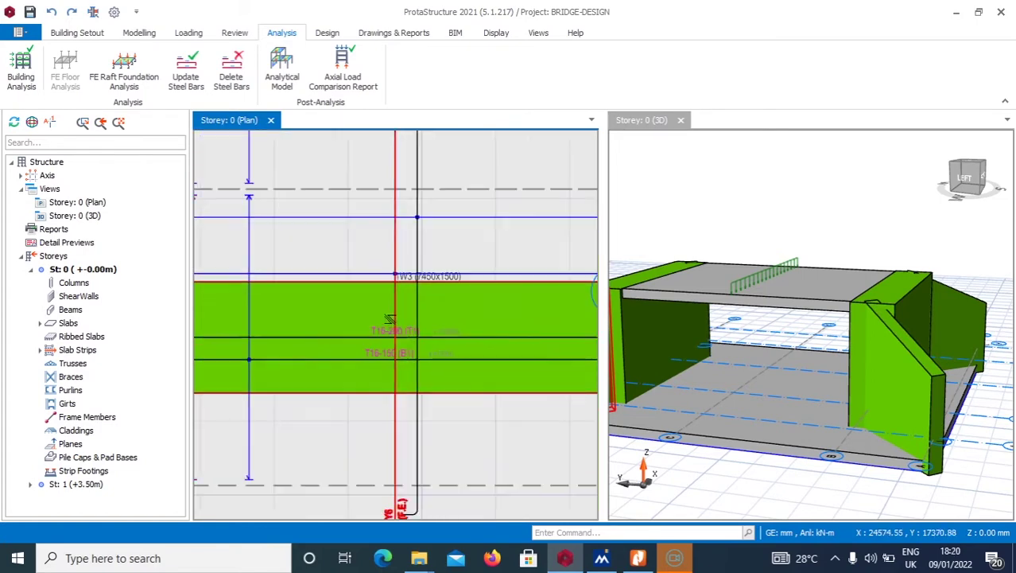
Review the crossing raft strips and their bar labels around the FS1 slab mark at mid-raft
{"action": "scroll", "coordinate": [382, 337], "scroll_direction": "down", "scroll_amount": 4}
{"action": "scroll", "coordinate": [378, 316], "scroll_direction": "up", "scroll_amount": 4}
{"action": "scroll", "coordinate": [379, 316], "scroll_direction": "up", "scroll_amount": 4}
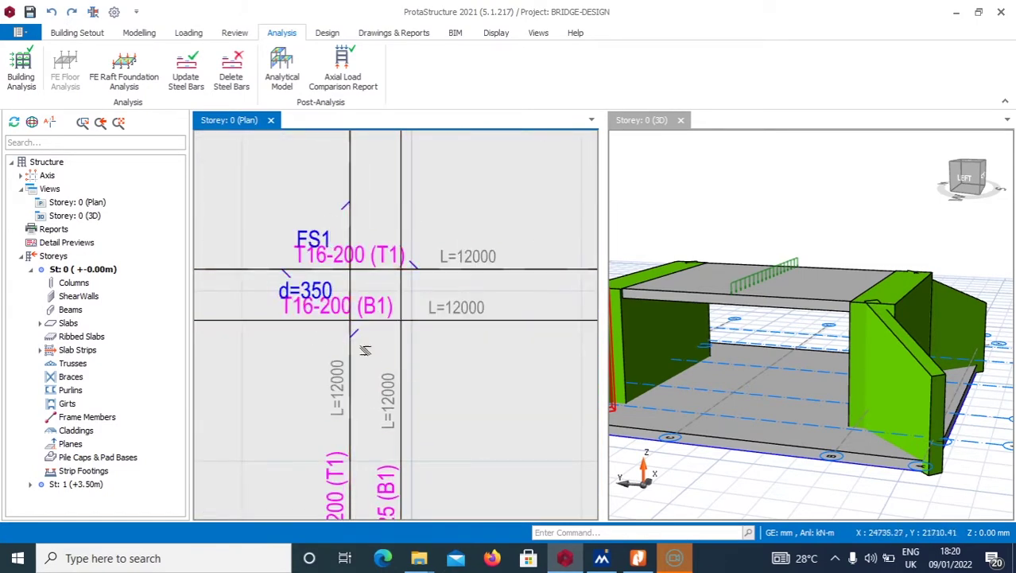
{"action": "scroll", "coordinate": [367, 337], "scroll_direction": "down", "scroll_amount": 2}
{"action": "scroll", "coordinate": [386, 283], "scroll_direction": "up", "scroll_amount": 2}
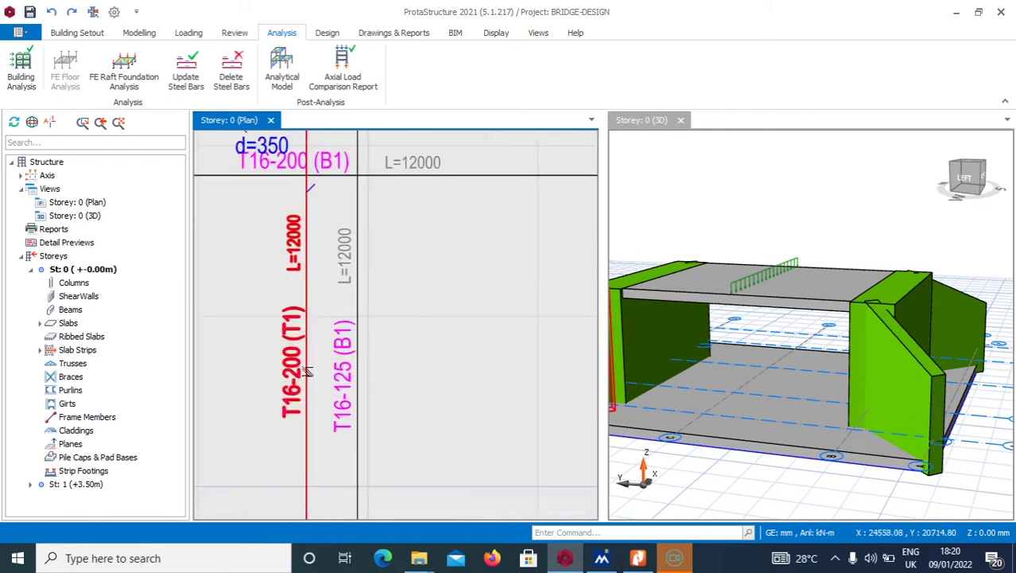
{"action": "scroll", "coordinate": [291, 361], "scroll_direction": "down", "scroll_amount": 6}
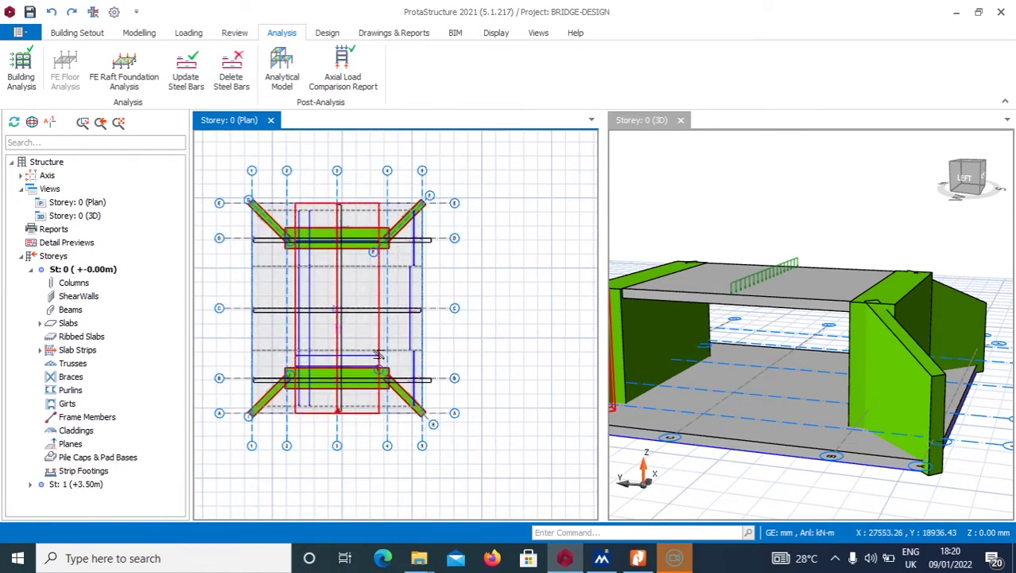
{"action": "scroll", "coordinate": [376, 350], "scroll_direction": "up", "scroll_amount": 1}
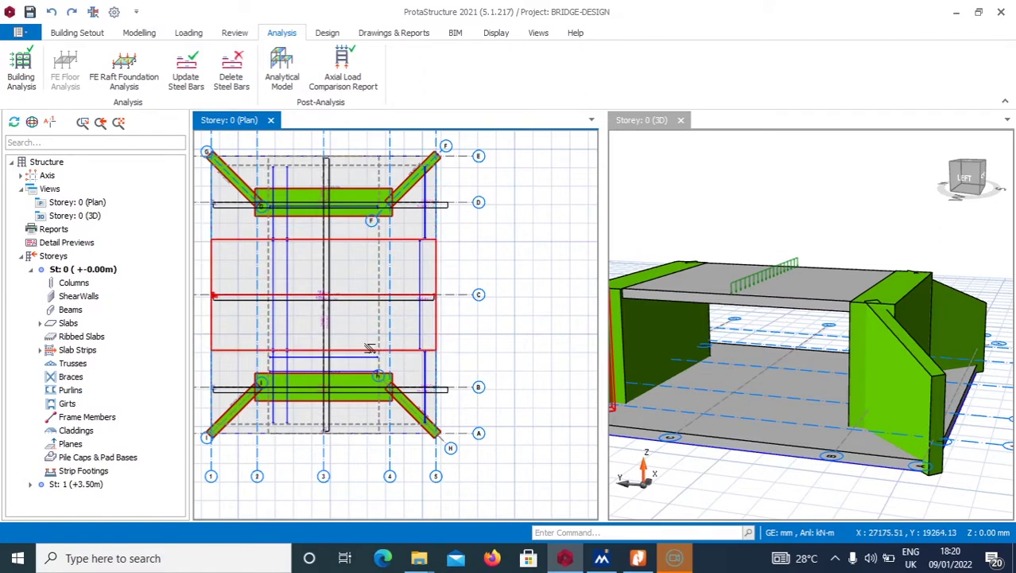
{"action": "scroll", "coordinate": [328, 296], "scroll_direction": "up", "scroll_amount": 4}
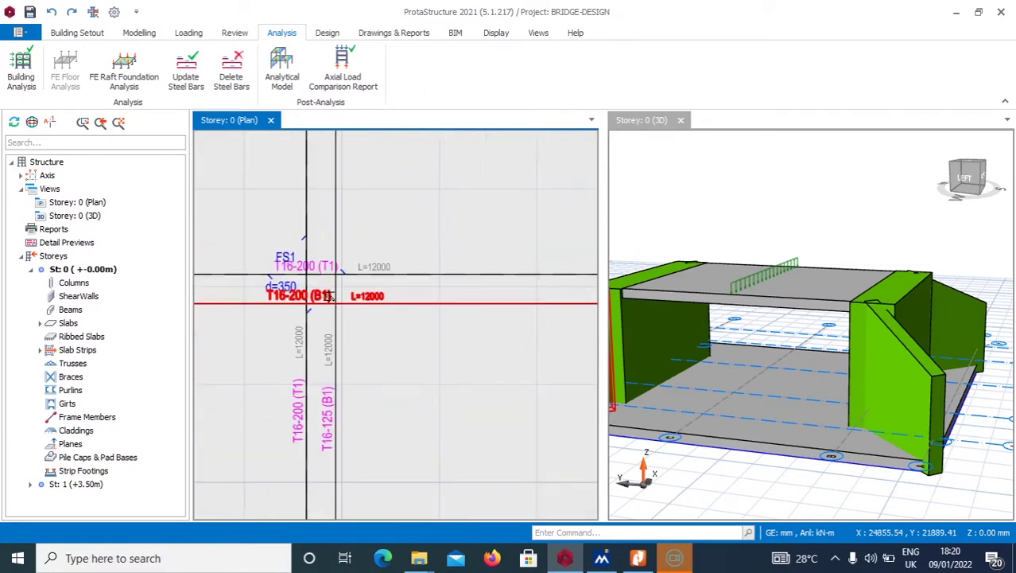
{"action": "scroll", "coordinate": [329, 297], "scroll_direction": "up", "scroll_amount": 2}
Select raft slab FS1 and calculate the Storey 0 column and wall punching check for walls 1W2 to 1W7
{"action": "left_click", "coordinate": [271, 295]}
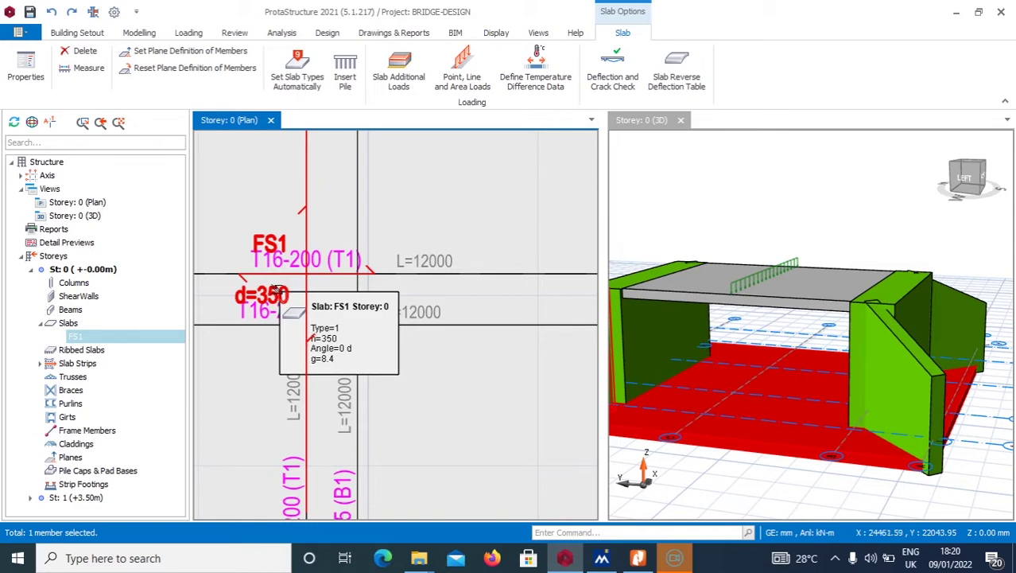
{"action": "left_click", "coordinate": [283, 34]}
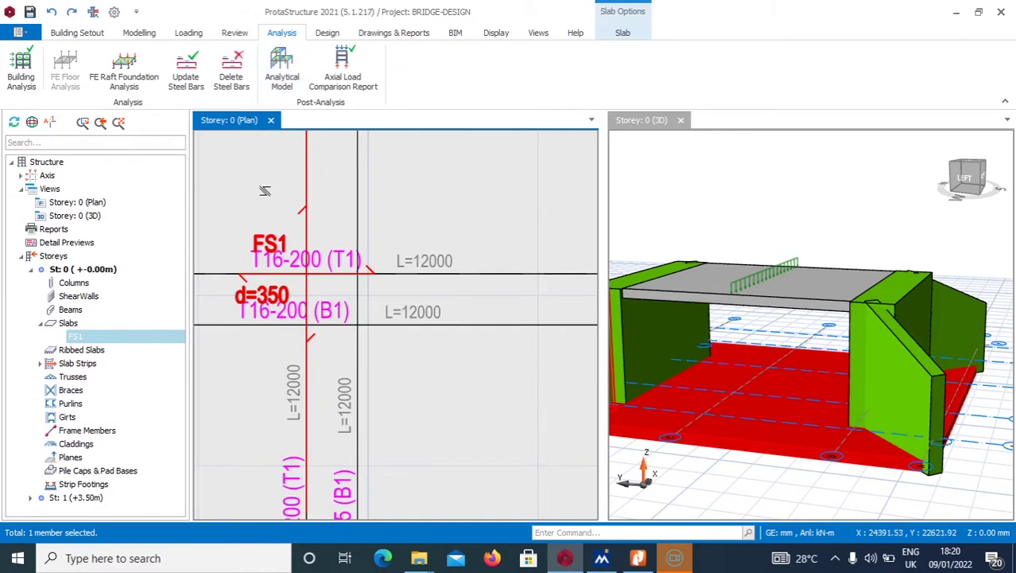
{"action": "left_click", "coordinate": [327, 32]}
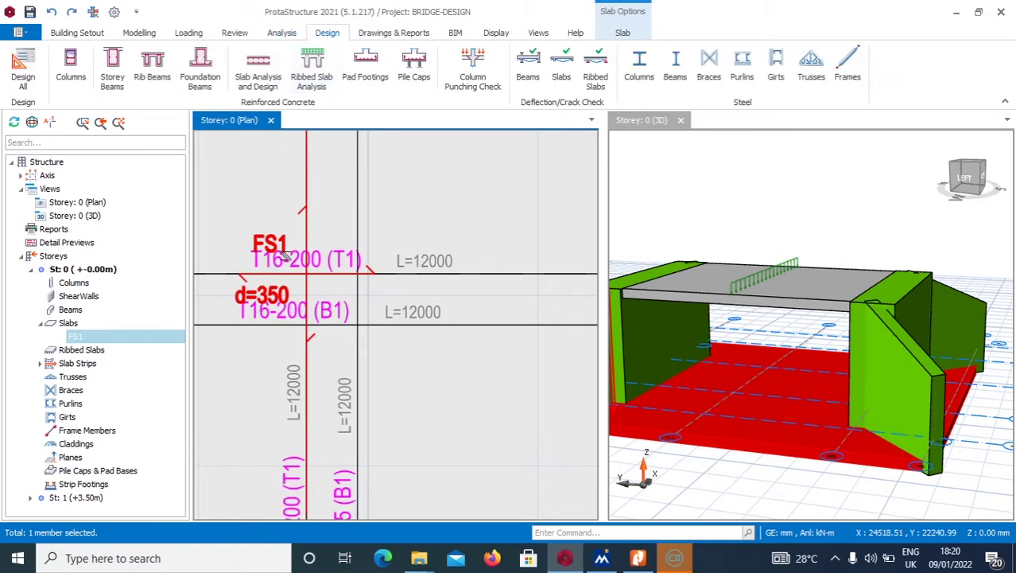
{"action": "mouse_move", "coordinate": [290, 256]}
{"action": "left_click", "coordinate": [482, 89]}
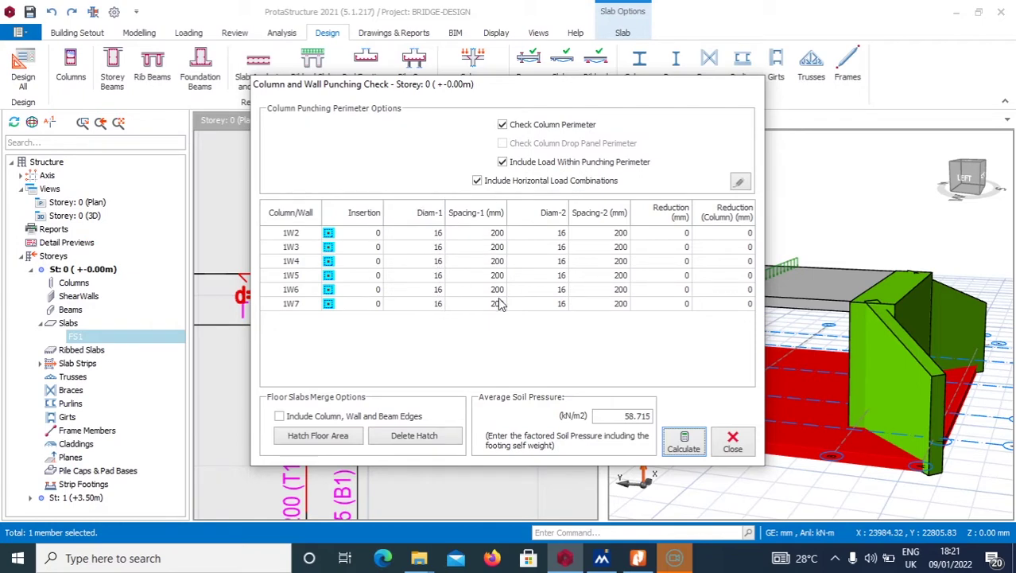
{"action": "left_click", "coordinate": [623, 234]}
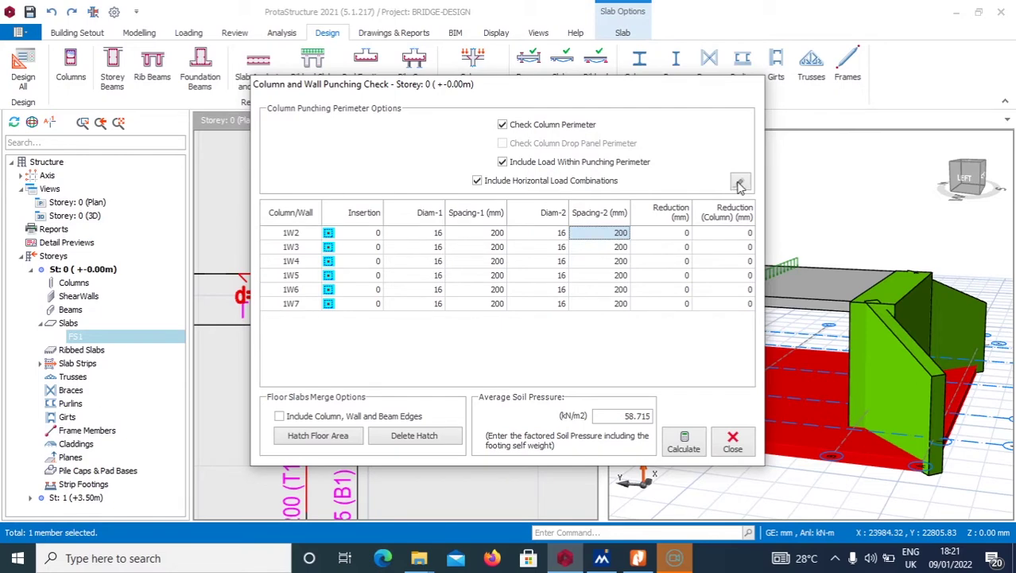
{"action": "left_click", "coordinate": [612, 233]}
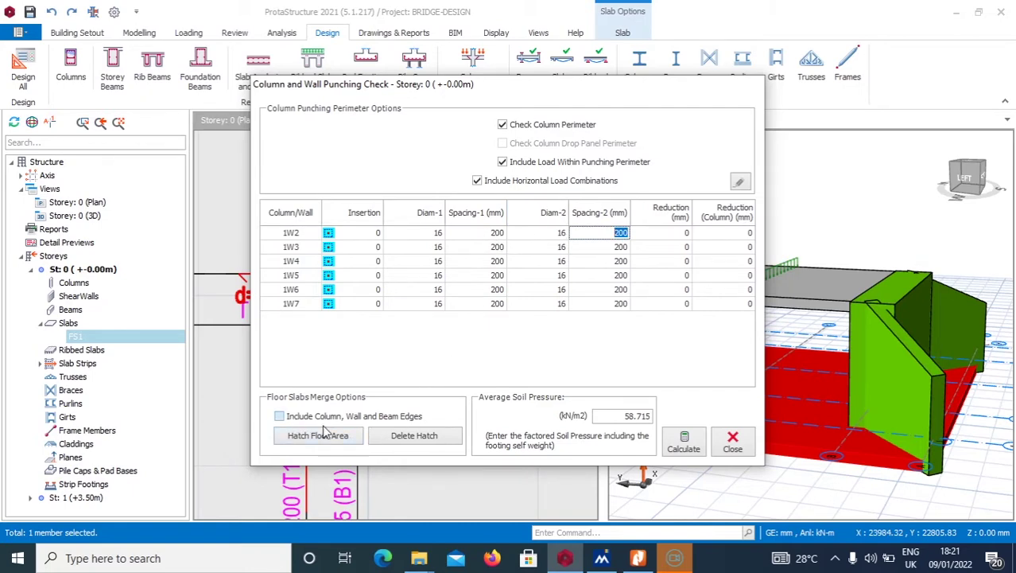
{"action": "left_click", "coordinate": [687, 450]}
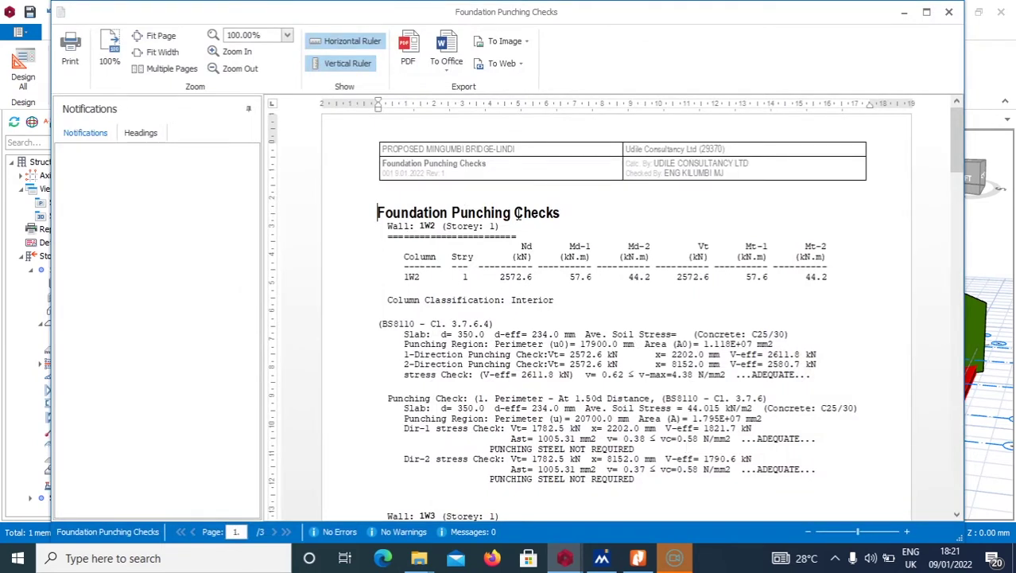
Review the foundation punching check report for walls 1W2 to 1W7, comparing the stress checks and punching steel requirements
{"action": "scroll", "coordinate": [602, 369], "scroll_direction": "down", "scroll_amount": 1}
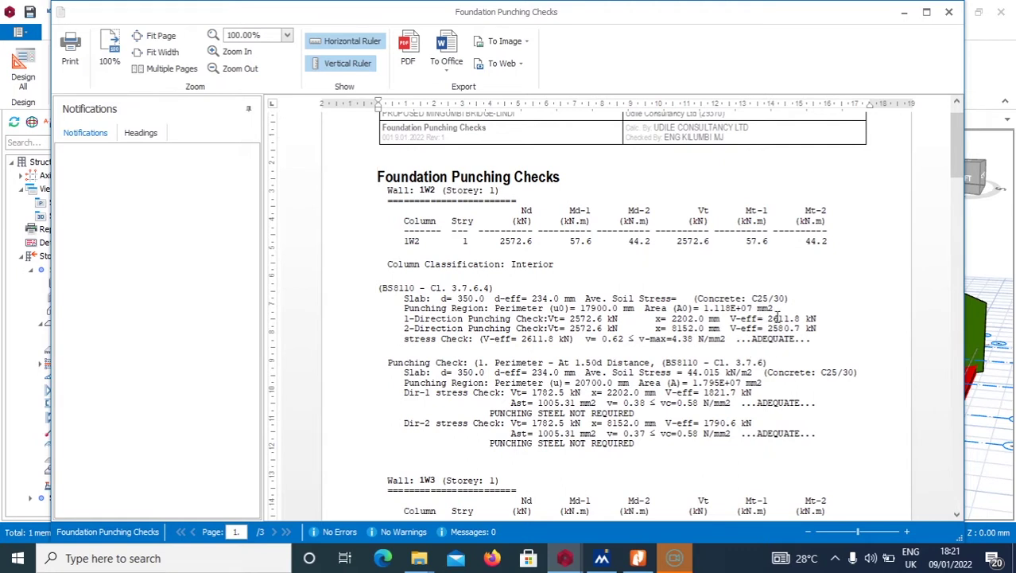
{"action": "scroll", "coordinate": [763, 432], "scroll_direction": "down", "scroll_amount": 2}
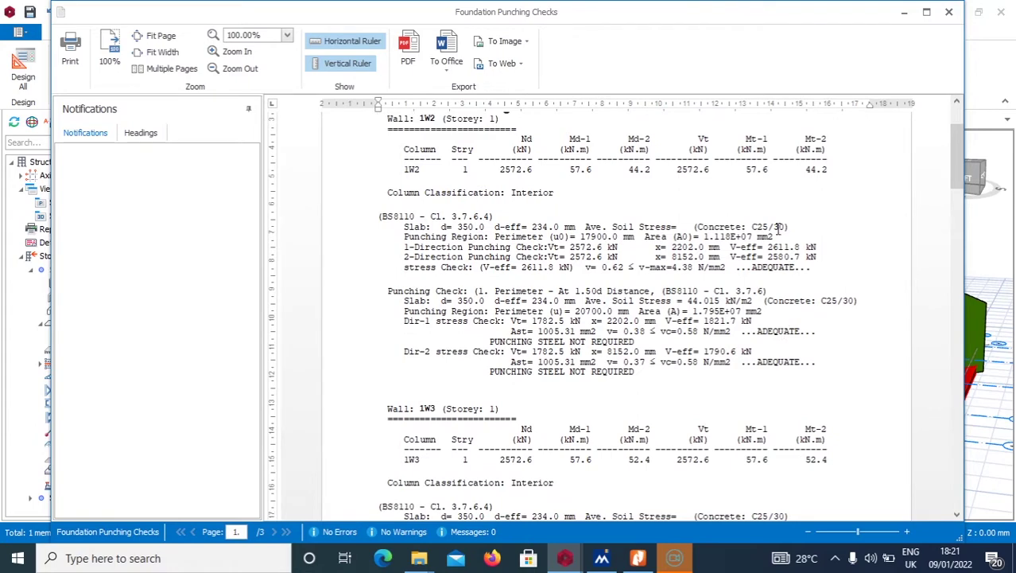
{"action": "scroll", "coordinate": [778, 352], "scroll_direction": "down", "scroll_amount": 2}
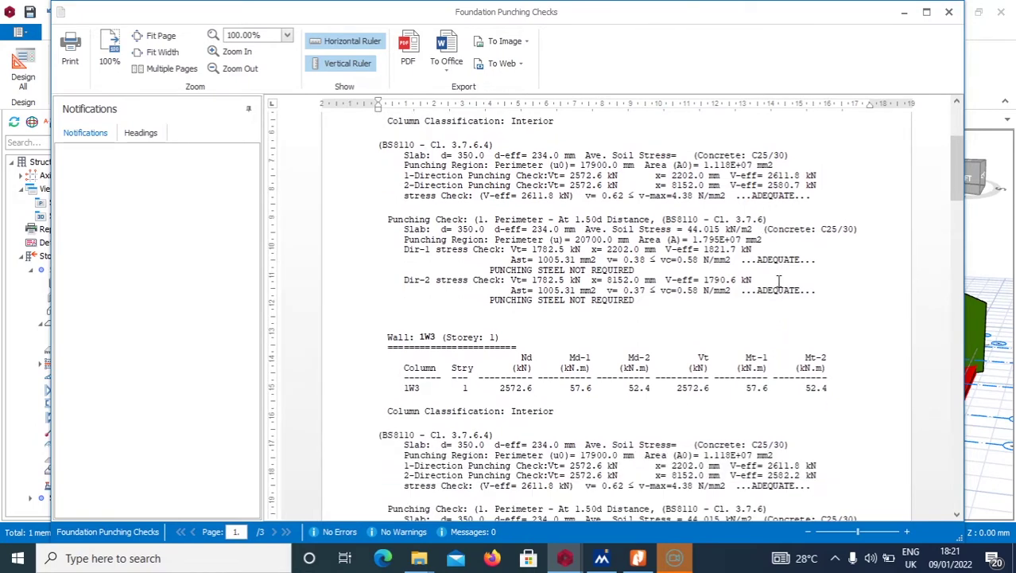
{"action": "scroll", "coordinate": [775, 338], "scroll_direction": "down", "scroll_amount": 3}
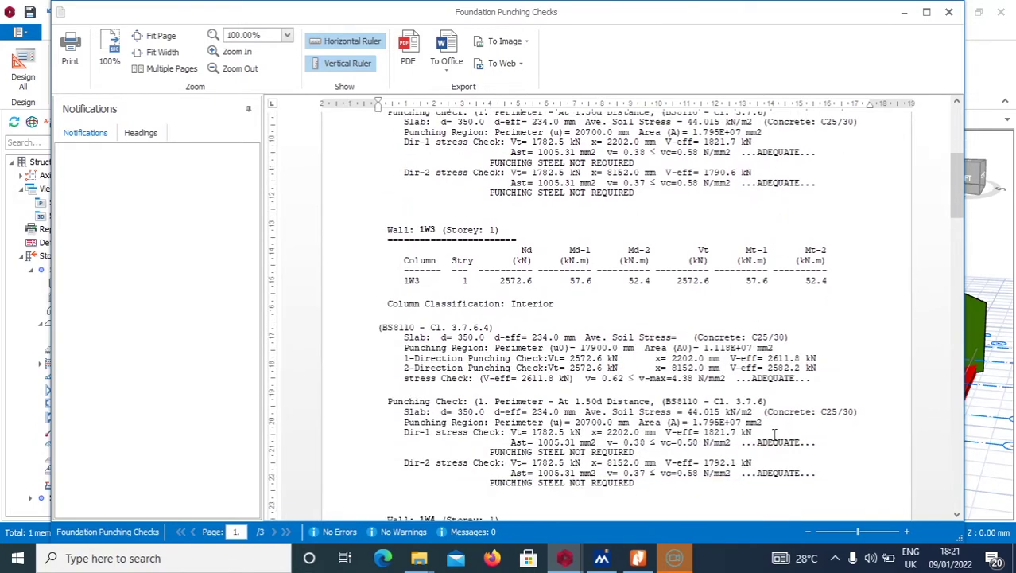
{"action": "scroll", "coordinate": [772, 455], "scroll_direction": "down", "scroll_amount": 11}
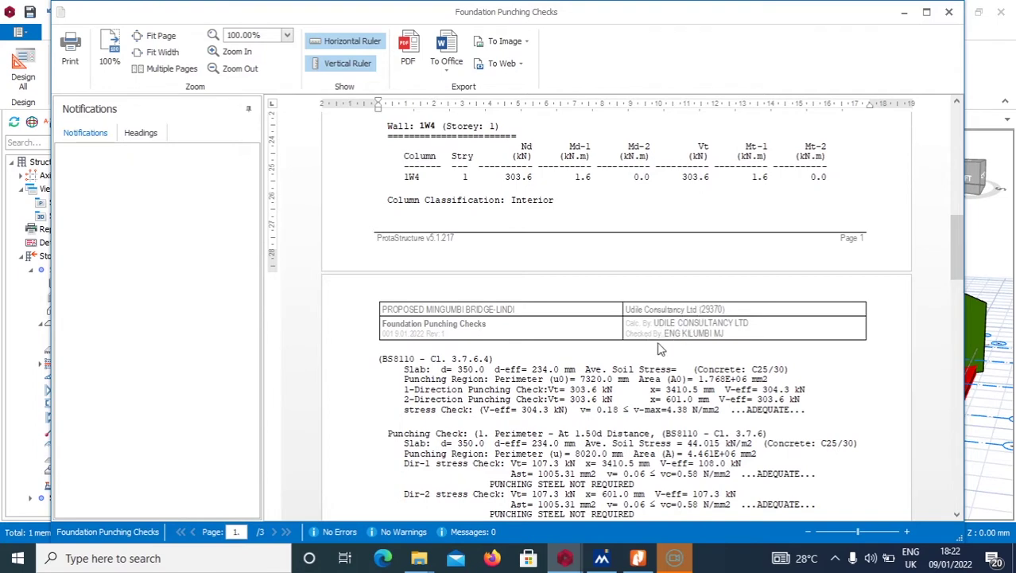
{"action": "scroll", "coordinate": [757, 438], "scroll_direction": "down", "scroll_amount": 1}
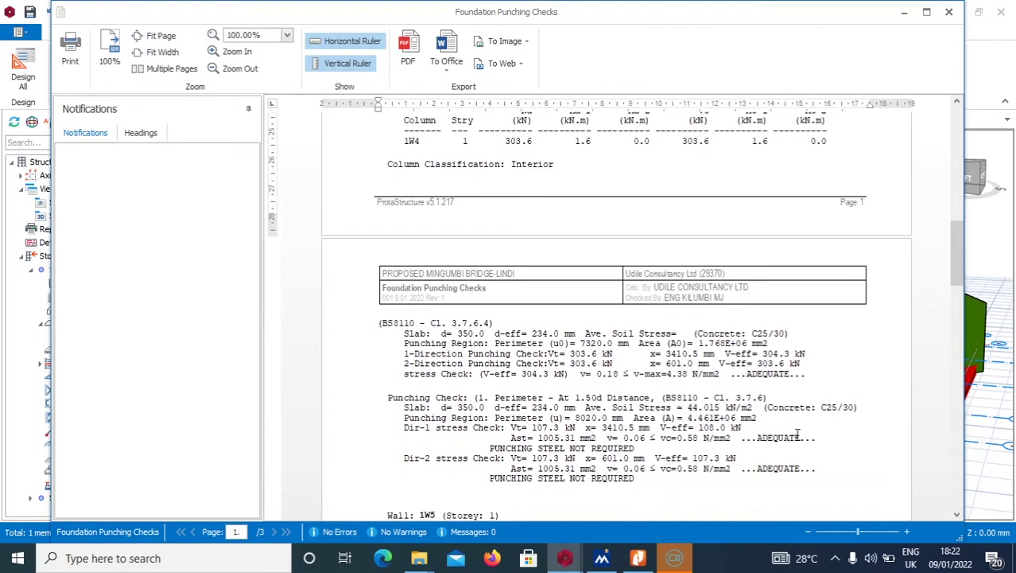
{"action": "scroll", "coordinate": [814, 454], "scroll_direction": "down", "scroll_amount": 5}
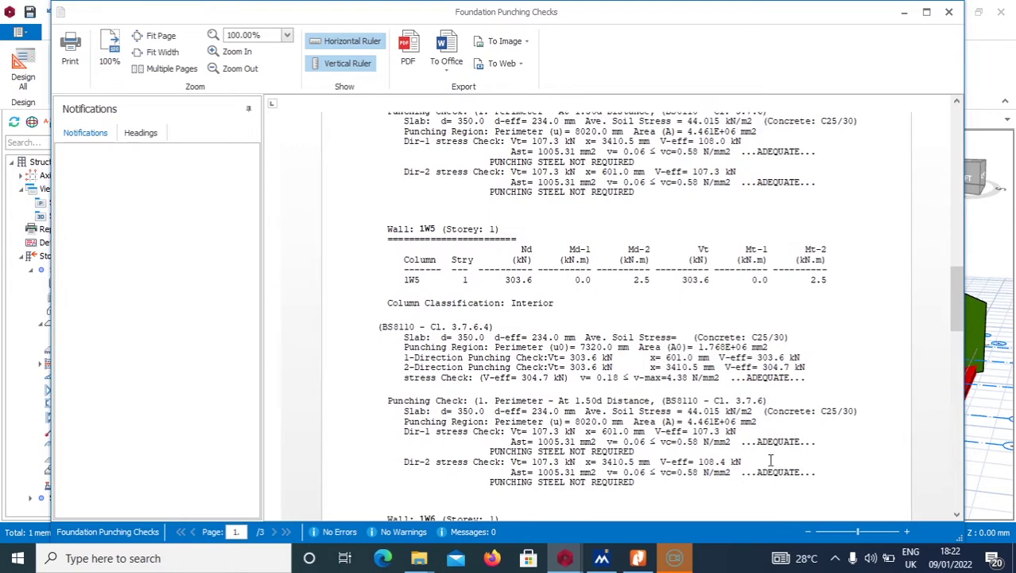
{"action": "scroll", "coordinate": [770, 461], "scroll_direction": "down", "scroll_amount": 5}
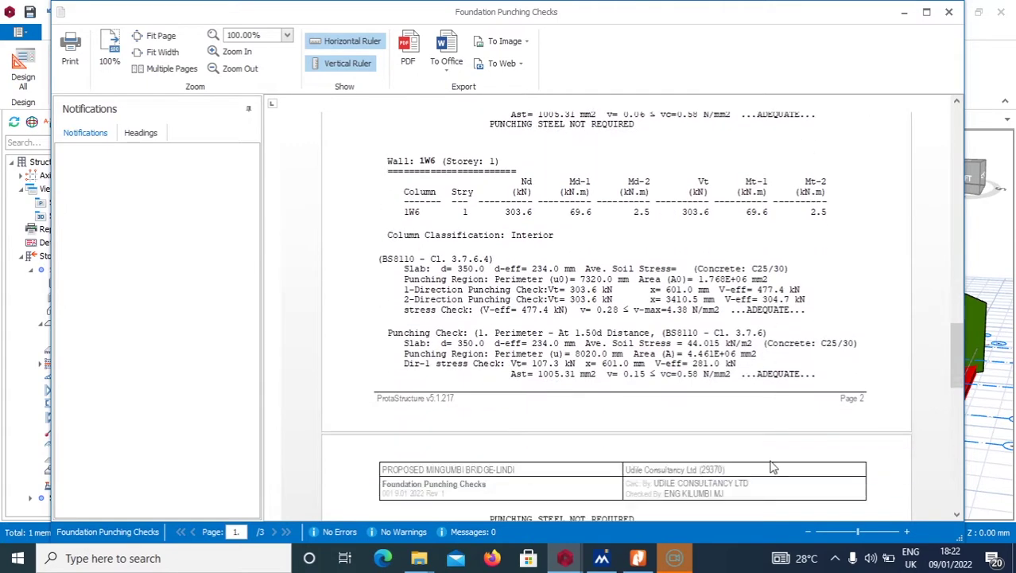
{"action": "scroll", "coordinate": [769, 468], "scroll_direction": "down", "scroll_amount": 3}
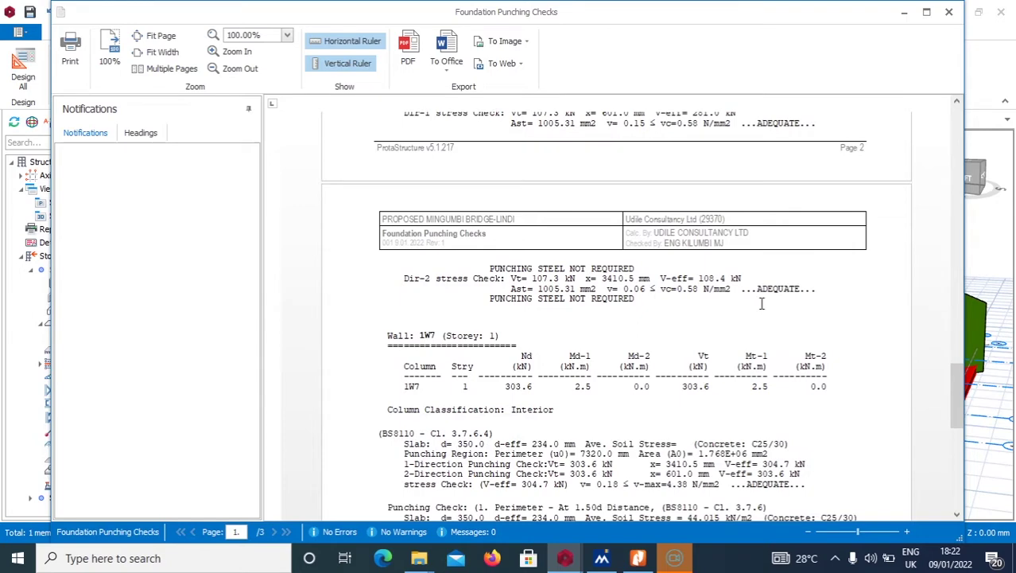
{"action": "scroll", "coordinate": [790, 443], "scroll_direction": "down", "scroll_amount": 2}
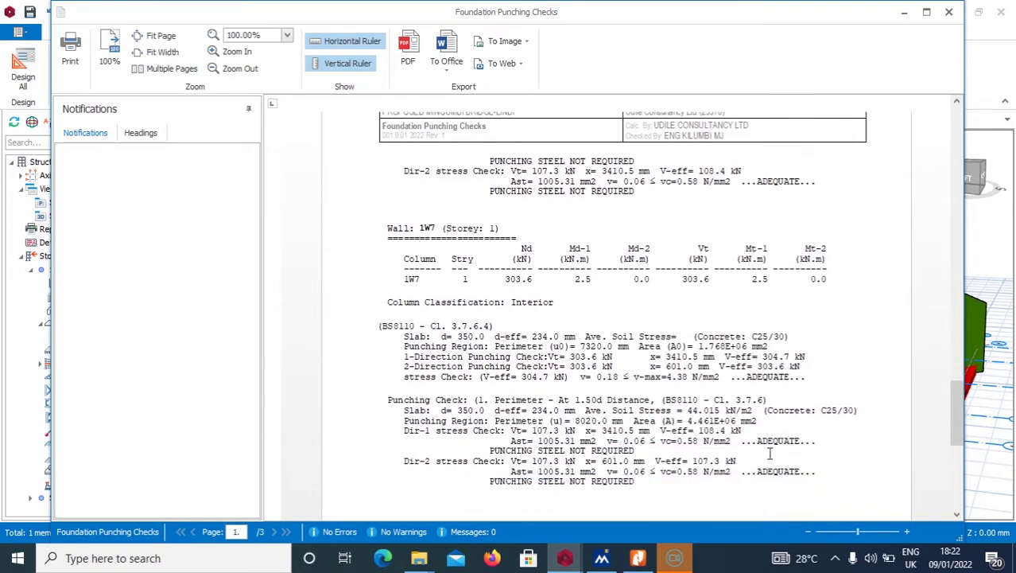
{"action": "scroll", "coordinate": [770, 439], "scroll_direction": "up", "scroll_amount": 8}
{"action": "scroll", "coordinate": [591, 366], "scroll_direction": "up", "scroll_amount": 10}
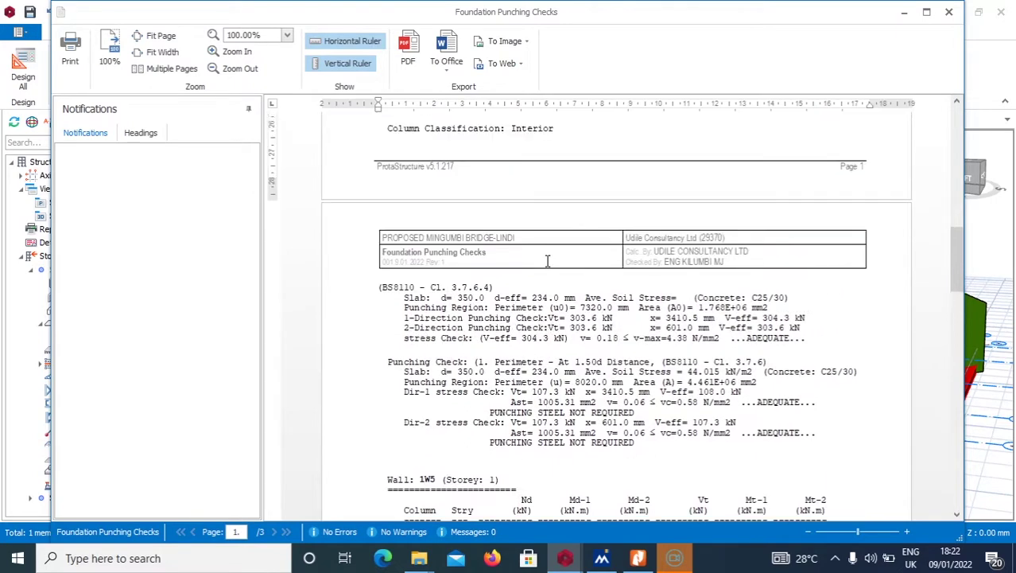
{"action": "scroll", "coordinate": [547, 260], "scroll_direction": "up", "scroll_amount": 15}
{"action": "scroll", "coordinate": [551, 261], "scroll_direction": "up", "scroll_amount": 4}
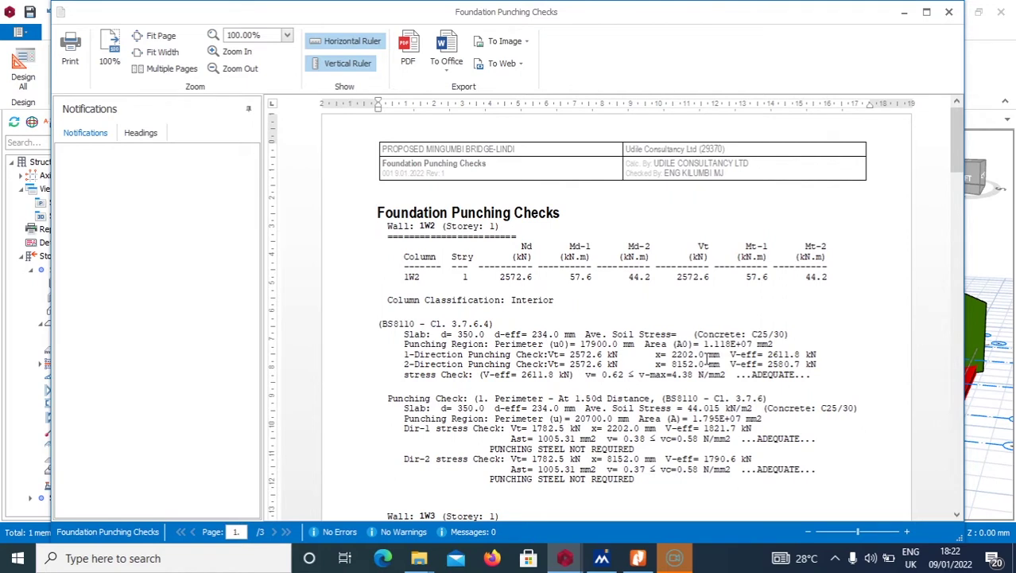
{"action": "scroll", "coordinate": [670, 357], "scroll_direction": "down", "scroll_amount": 1}
{"action": "scroll", "coordinate": [628, 353], "scroll_direction": "up", "scroll_amount": 1}
Close the foundation punching report and the Storey 0 punching check, and deselect raft slab FS1
{"action": "left_click", "coordinate": [946, 12]}
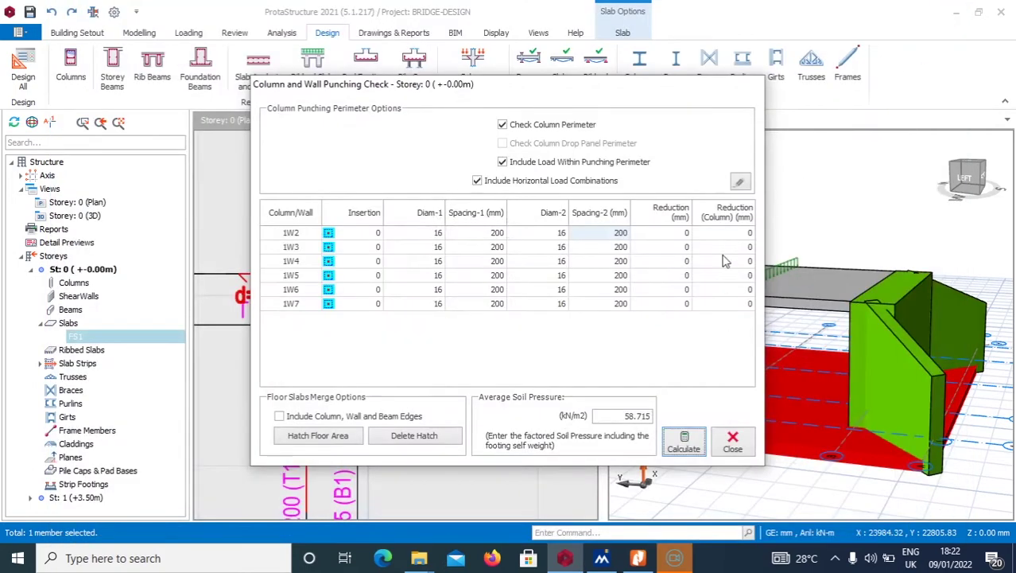
{"action": "left_click", "coordinate": [733, 445]}
{"action": "scroll", "coordinate": [379, 345], "scroll_direction": "down", "scroll_amount": 5}
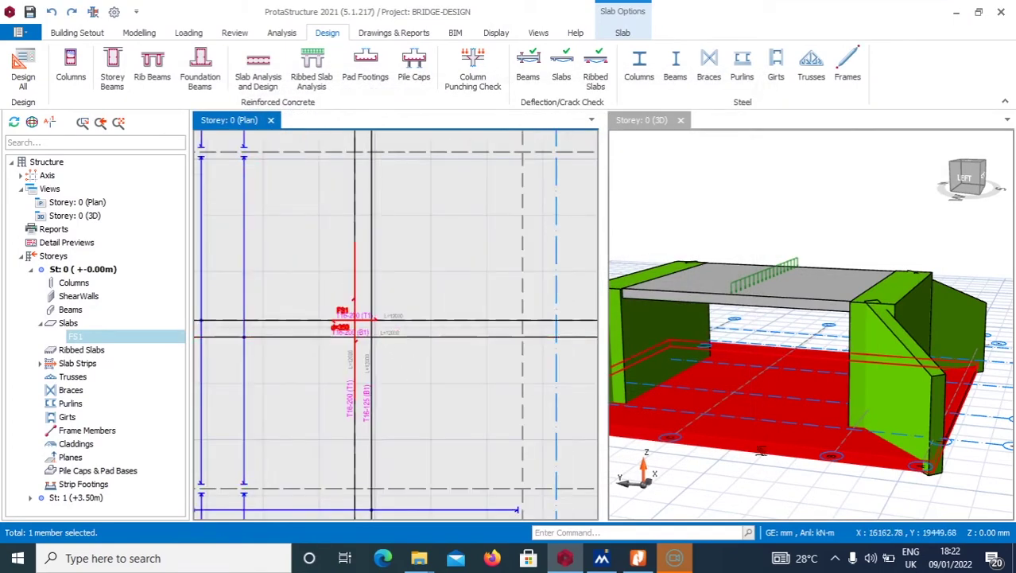
{"action": "scroll", "coordinate": [793, 455], "scroll_direction": "up", "scroll_amount": 3}
{"action": "scroll", "coordinate": [793, 455], "scroll_direction": "down", "scroll_amount": 2}
{"action": "scroll", "coordinate": [782, 433], "scroll_direction": "up", "scroll_amount": 3}
{"action": "scroll", "coordinate": [417, 394], "scroll_direction": "down", "scroll_amount": 3}
{"action": "scroll", "coordinate": [431, 347], "scroll_direction": "down", "scroll_amount": 2}
{"action": "key", "text": "Escape"}
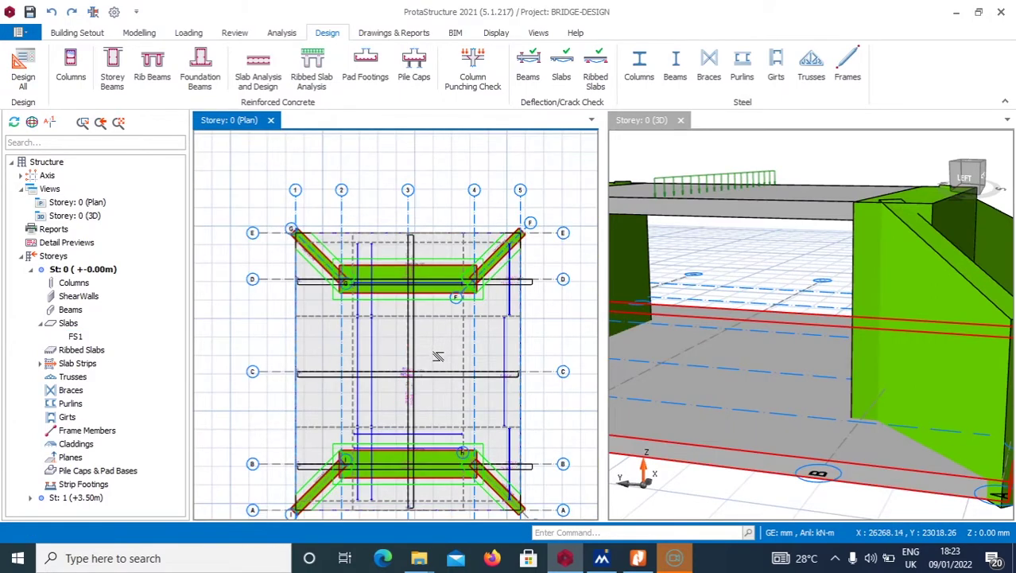
Switch the plan view to Storey 1 at +3.50 m
{"action": "scroll", "coordinate": [431, 346], "scroll_direction": "down", "scroll_amount": 3}
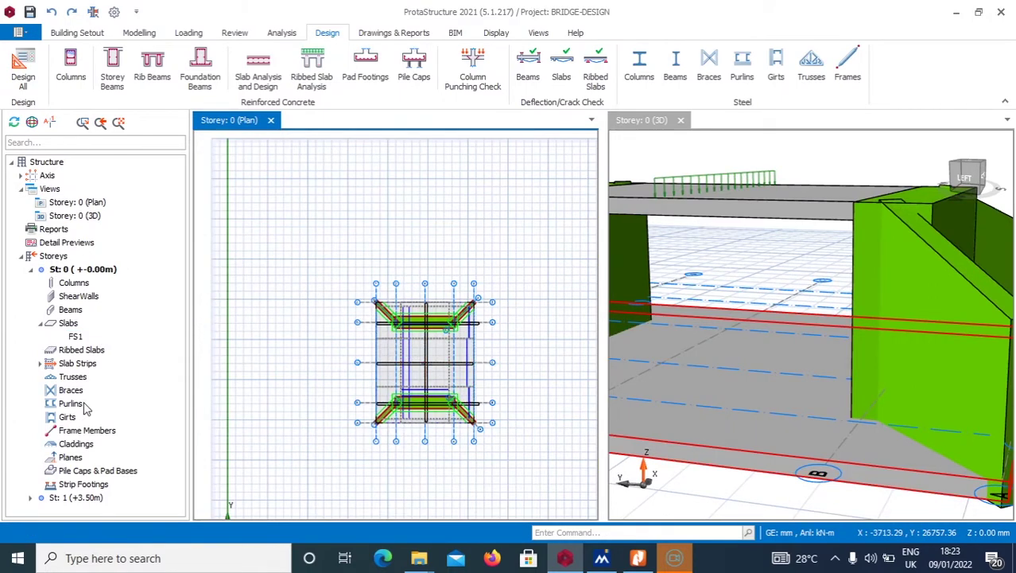
{"action": "left_click", "coordinate": [79, 498]}
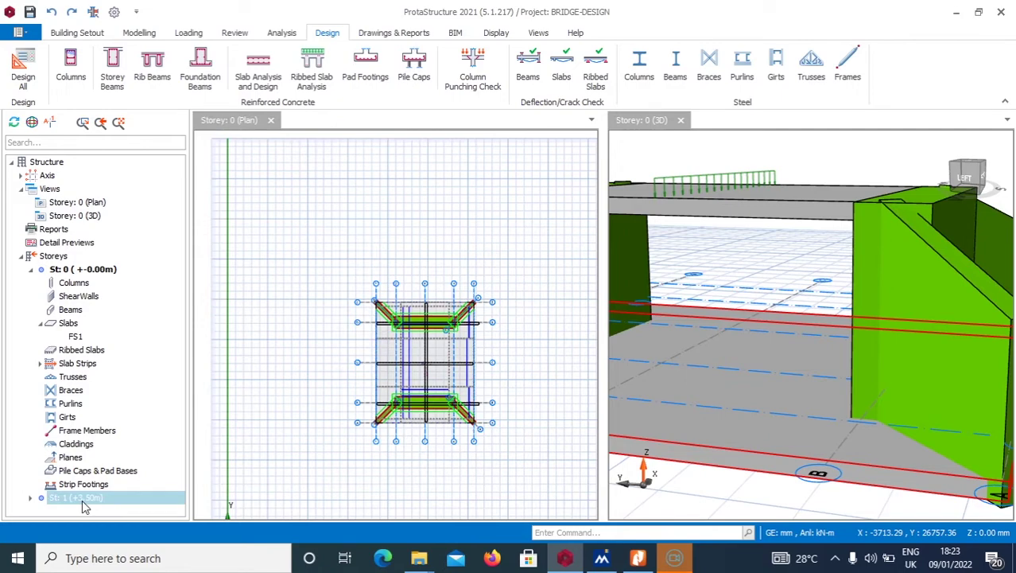
{"action": "right_click", "coordinate": [84, 500]}
{"action": "left_click", "coordinate": [130, 436]}
Select deck slab 1S1 in the Storey 1 plan and inspect the bridge in 3D from its front corner
{"action": "scroll", "coordinate": [485, 382], "scroll_direction": "up", "scroll_amount": 10}
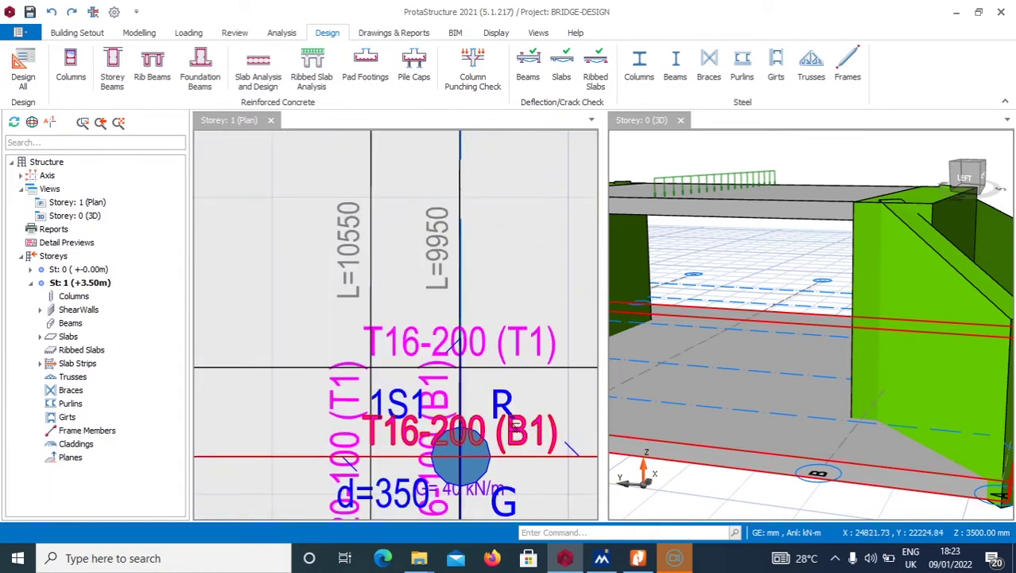
{"action": "scroll", "coordinate": [491, 339], "scroll_direction": "down", "scroll_amount": 5}
{"action": "scroll", "coordinate": [509, 358], "scroll_direction": "up", "scroll_amount": 6}
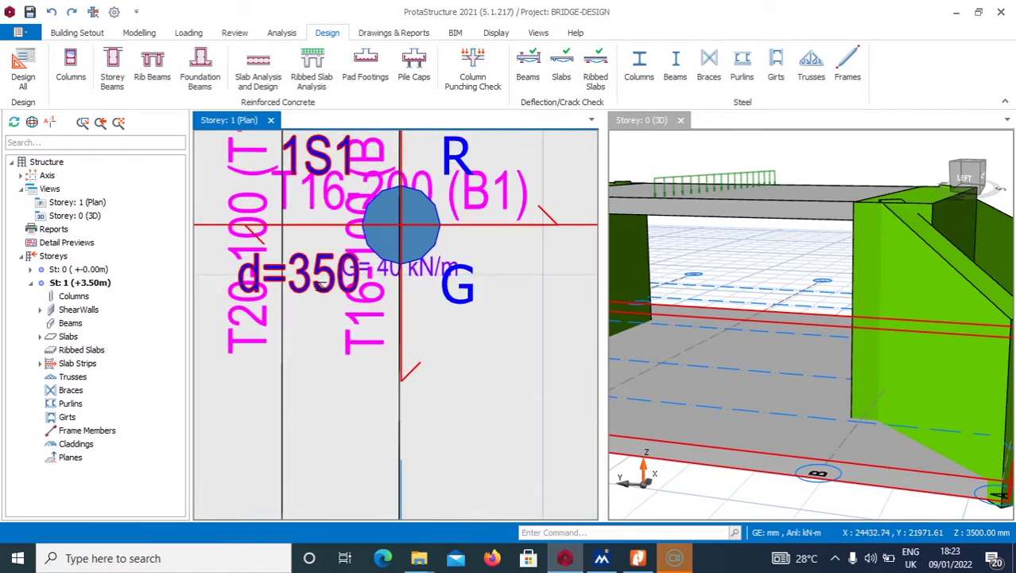
{"action": "left_click", "coordinate": [310, 285]}
{"action": "scroll", "coordinate": [699, 307], "scroll_direction": "down", "scroll_amount": 3}
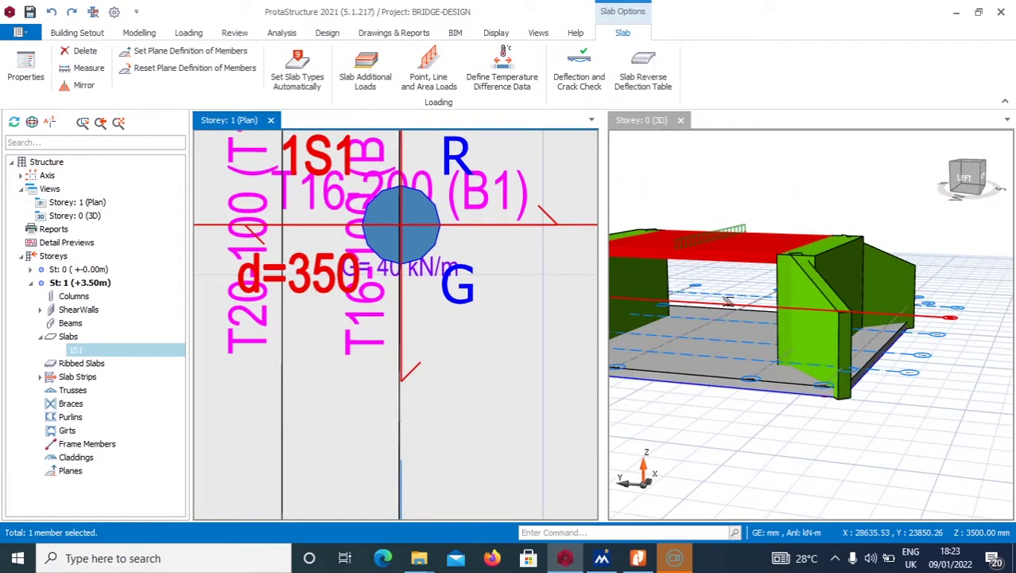
{"action": "left_click_drag", "start_coordinate": [819, 302], "coordinate": [565, 334]}
{"action": "scroll", "coordinate": [238, 304], "scroll_direction": "up", "scroll_amount": 2}
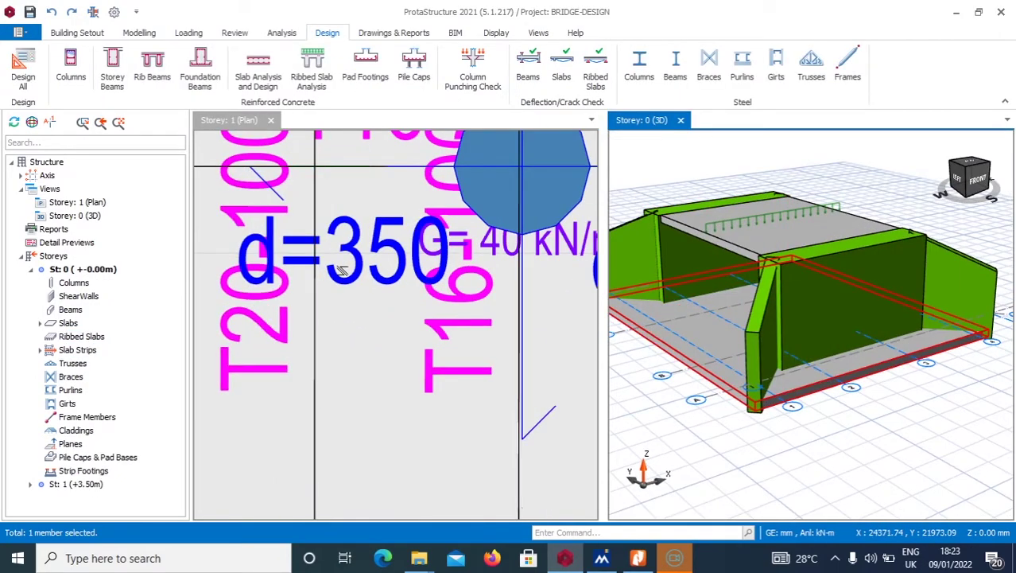
Reselect deck slab 1S1 and calculate the Storey 1 column and wall punching check for walls 1W2 to 1W7
{"action": "left_click", "coordinate": [342, 267]}
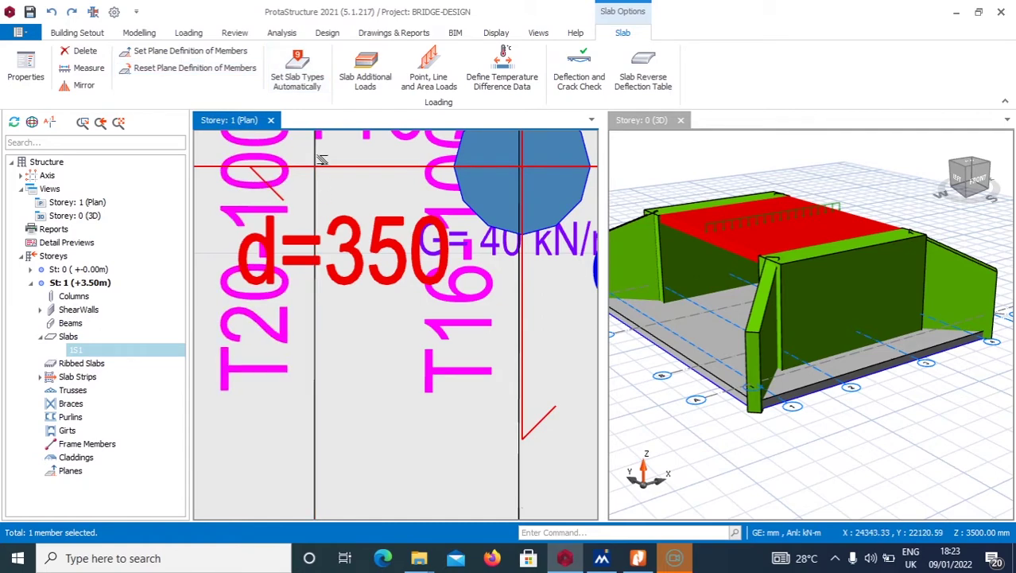
{"action": "left_click", "coordinate": [327, 32]}
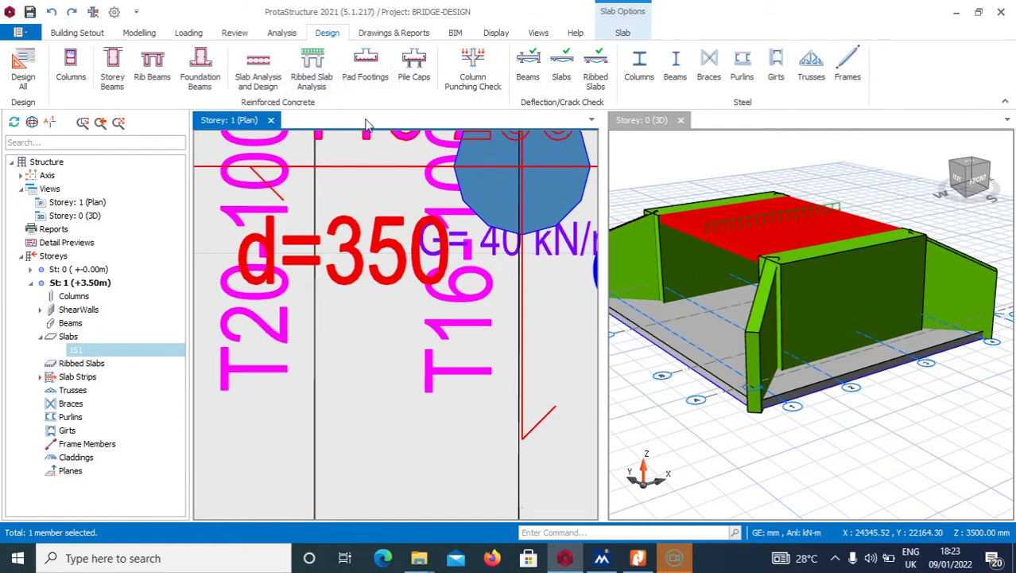
{"action": "left_click", "coordinate": [474, 80]}
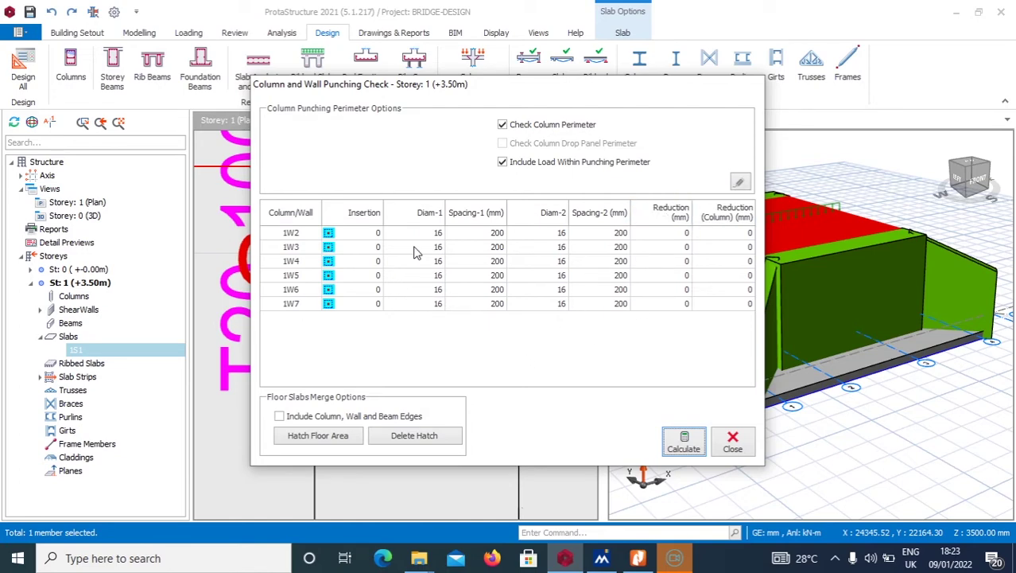
{"action": "left_click", "coordinate": [684, 447]}
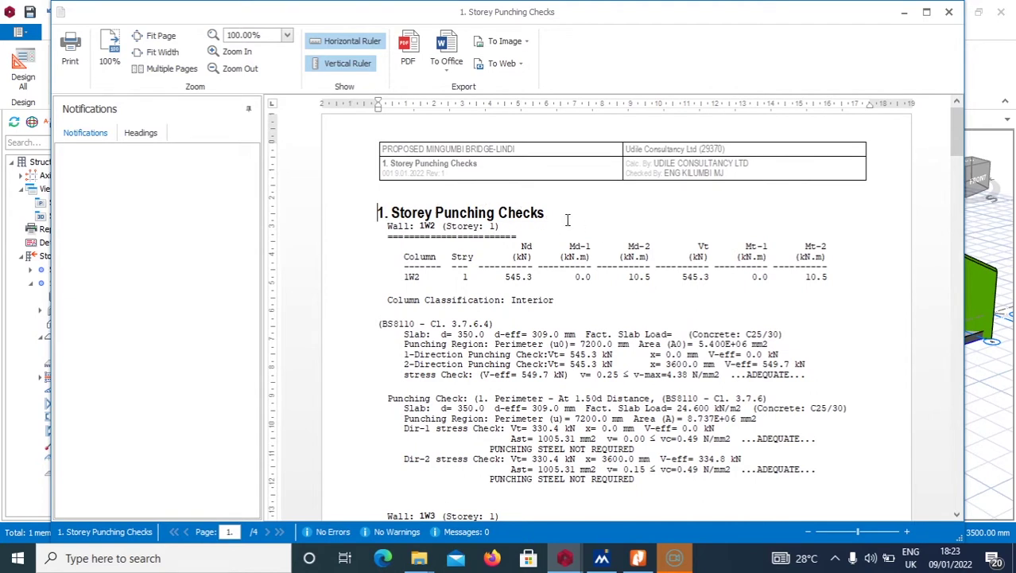
Review the Storey 1 punching report for walls 1W2 and 1W3, including the stress checks at the 1.50d perimeter
{"action": "scroll", "coordinate": [495, 296], "scroll_direction": "down", "scroll_amount": 3}
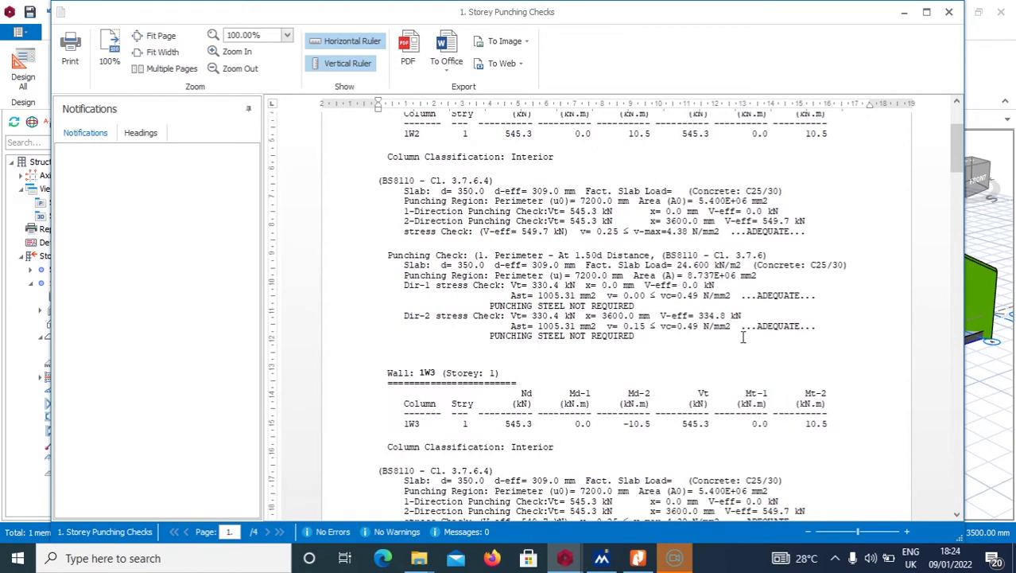
{"action": "scroll", "coordinate": [785, 344], "scroll_direction": "down", "scroll_amount": 2}
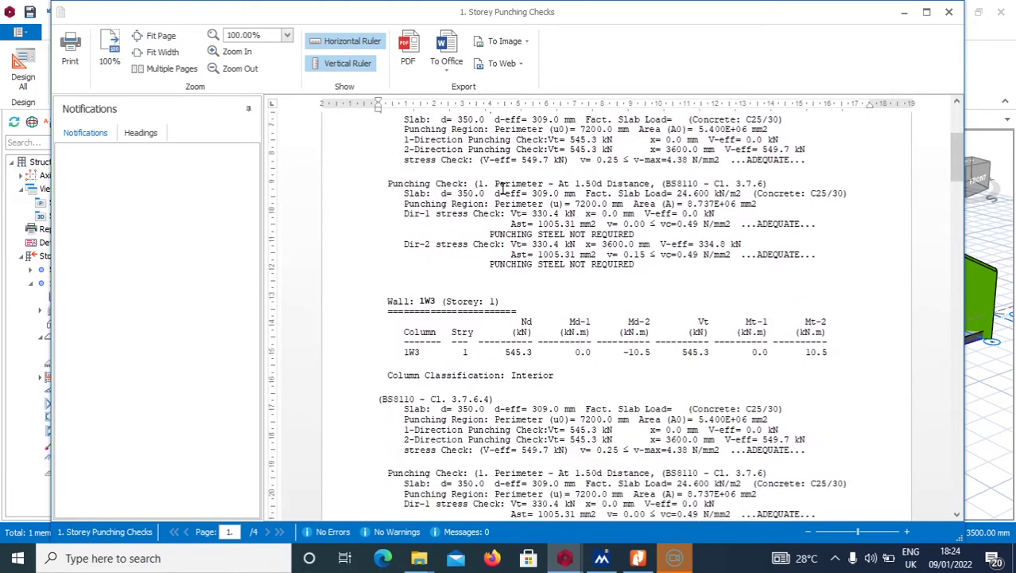
{"action": "scroll", "coordinate": [502, 188], "scroll_direction": "up", "scroll_amount": 3}
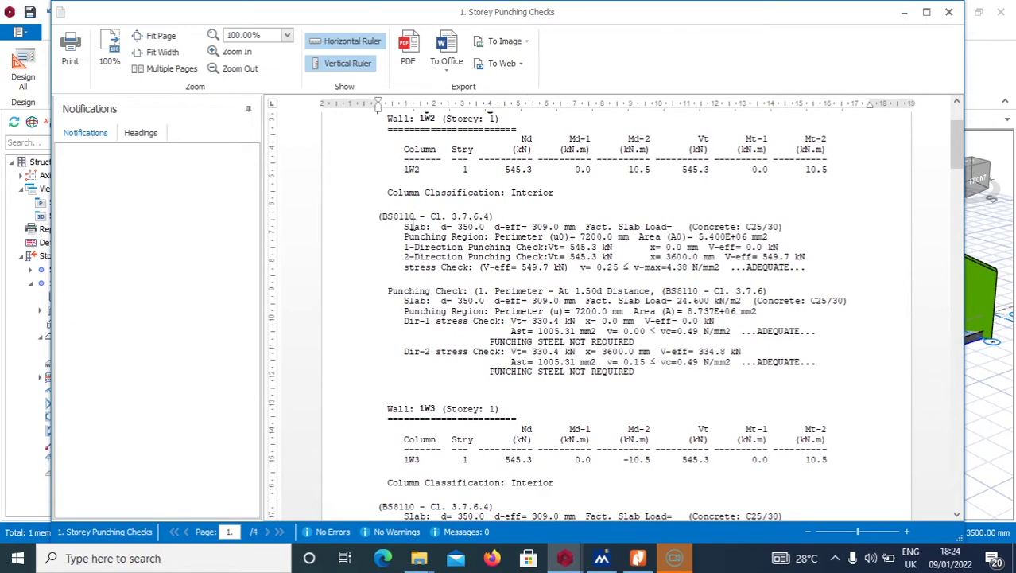
{"action": "scroll", "coordinate": [480, 363], "scroll_direction": "down", "scroll_amount": 7}
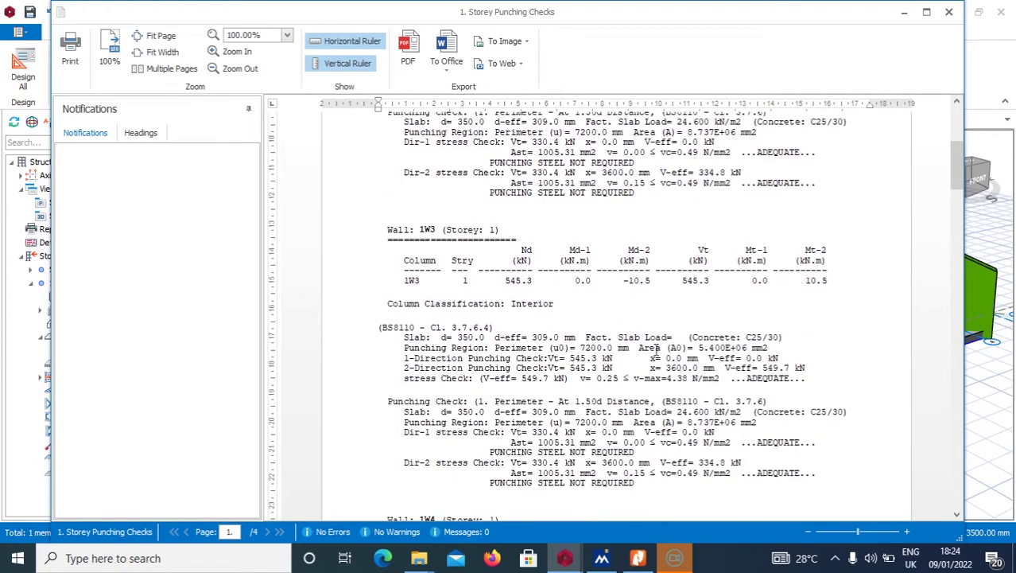
{"action": "scroll", "coordinate": [780, 346], "scroll_direction": "down", "scroll_amount": 2}
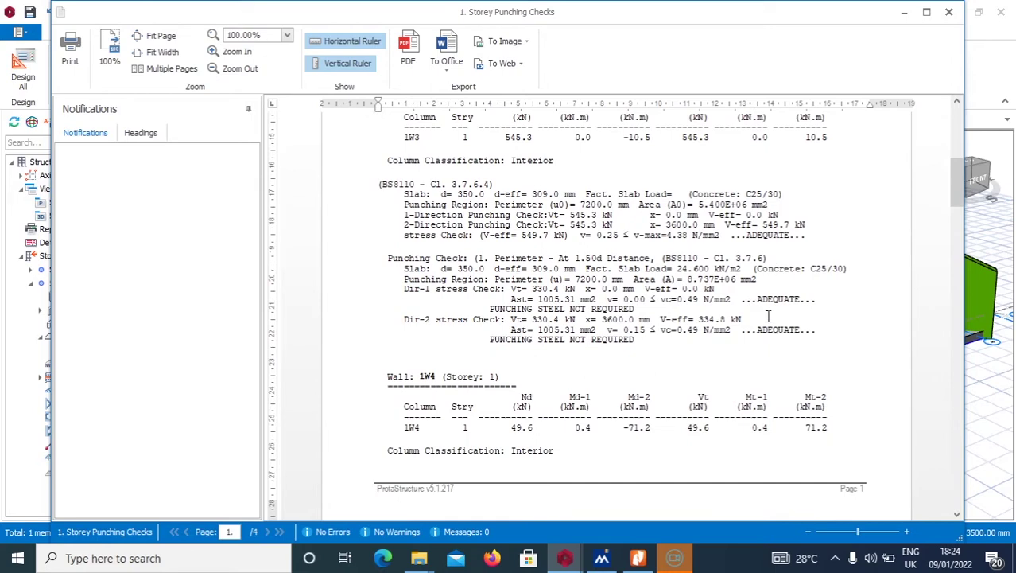
Review the punching report for walls 1W4 to 1W7, examining the shear reinforcement requirements at the 1.50d and 2.25d perimeters
{"action": "scroll", "coordinate": [767, 317], "scroll_direction": "down", "scroll_amount": 15}
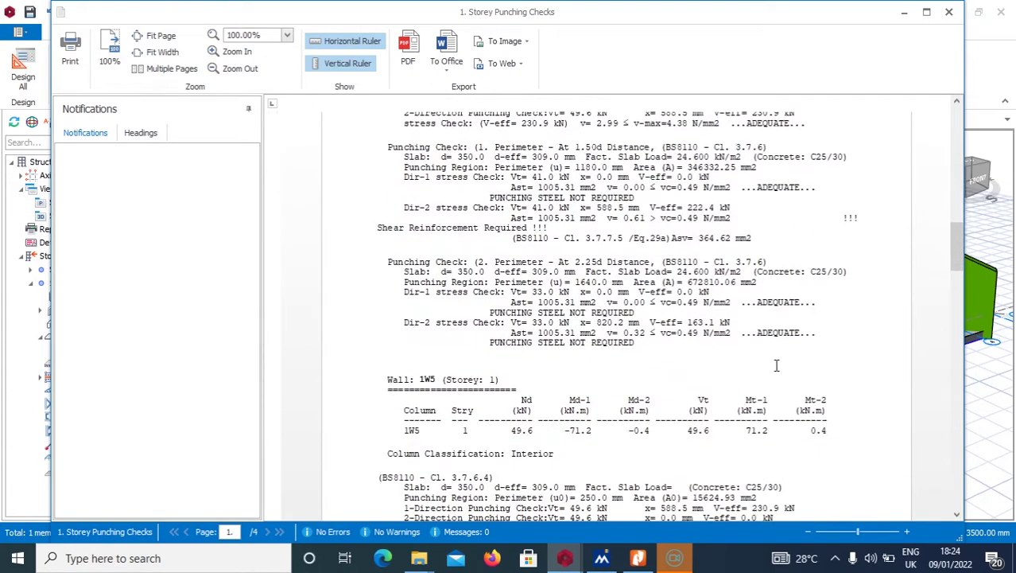
{"action": "scroll", "coordinate": [805, 313], "scroll_direction": "down", "scroll_amount": 7}
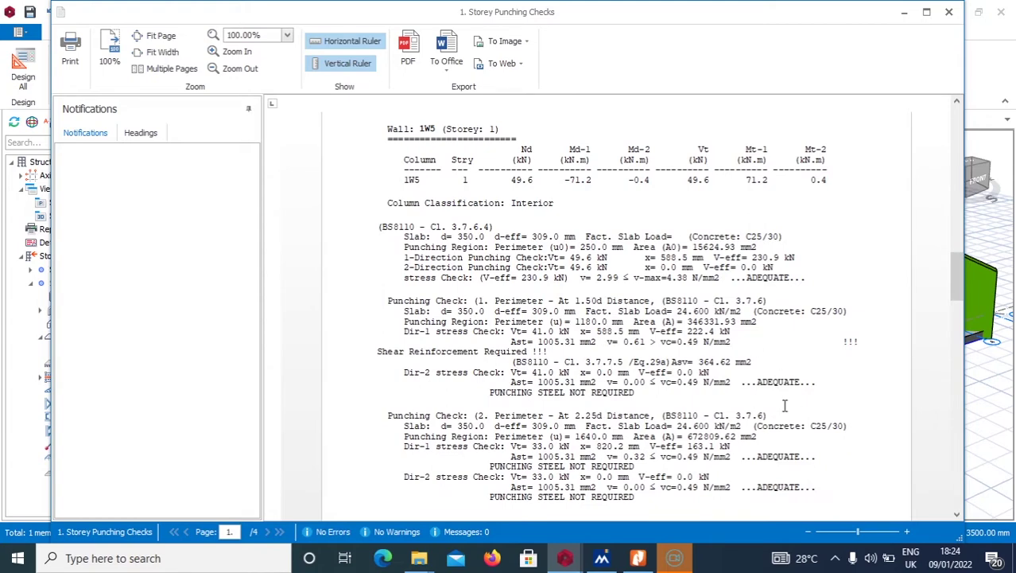
{"action": "scroll", "coordinate": [784, 406], "scroll_direction": "down", "scroll_amount": 3}
{"action": "scroll", "coordinate": [778, 385], "scroll_direction": "down", "scroll_amount": 10}
{"action": "scroll", "coordinate": [766, 302], "scroll_direction": "up", "scroll_amount": 2}
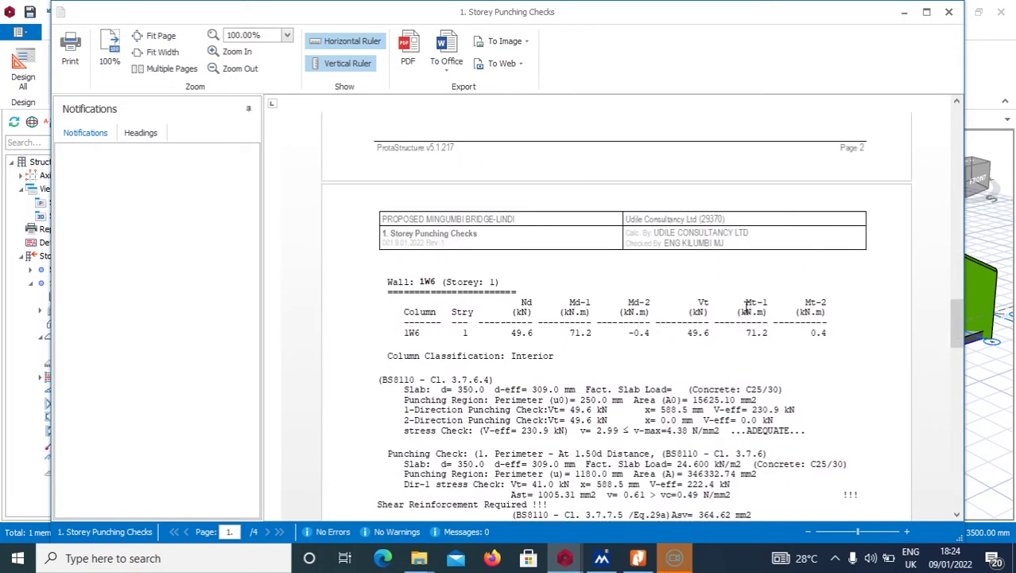
{"action": "scroll", "coordinate": [749, 306], "scroll_direction": "up", "scroll_amount": 2}
{"action": "scroll", "coordinate": [745, 306], "scroll_direction": "down", "scroll_amount": 8}
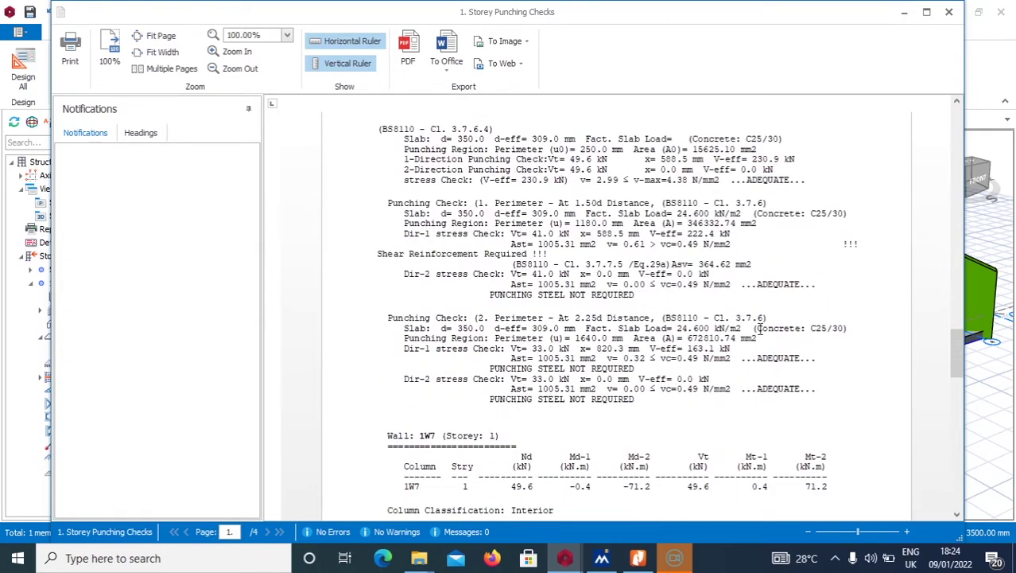
{"action": "scroll", "coordinate": [783, 384], "scroll_direction": "down", "scroll_amount": 2}
{"action": "scroll", "coordinate": [754, 331], "scroll_direction": "down", "scroll_amount": 2}
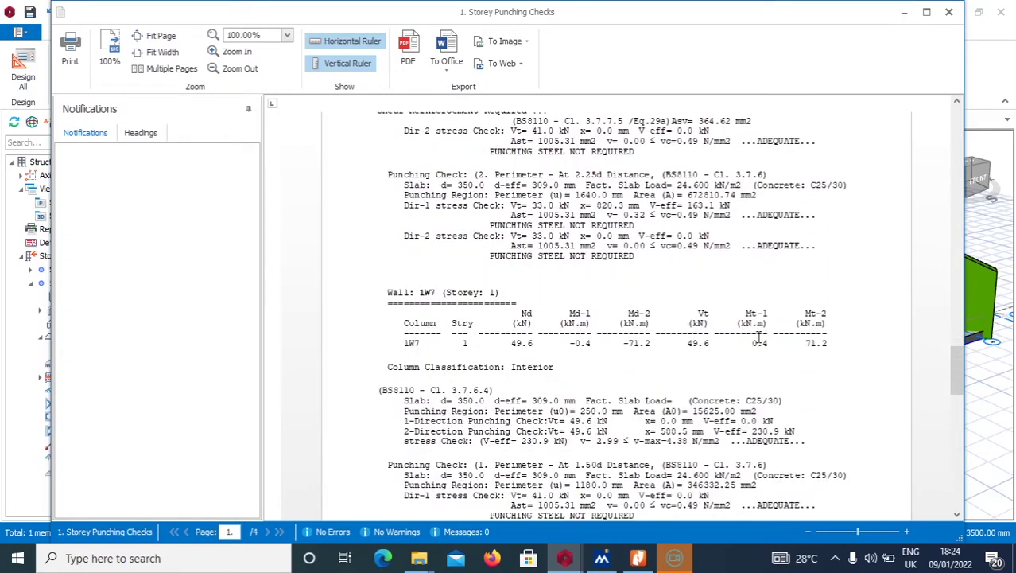
{"action": "scroll", "coordinate": [752, 322], "scroll_direction": "up", "scroll_amount": 3}
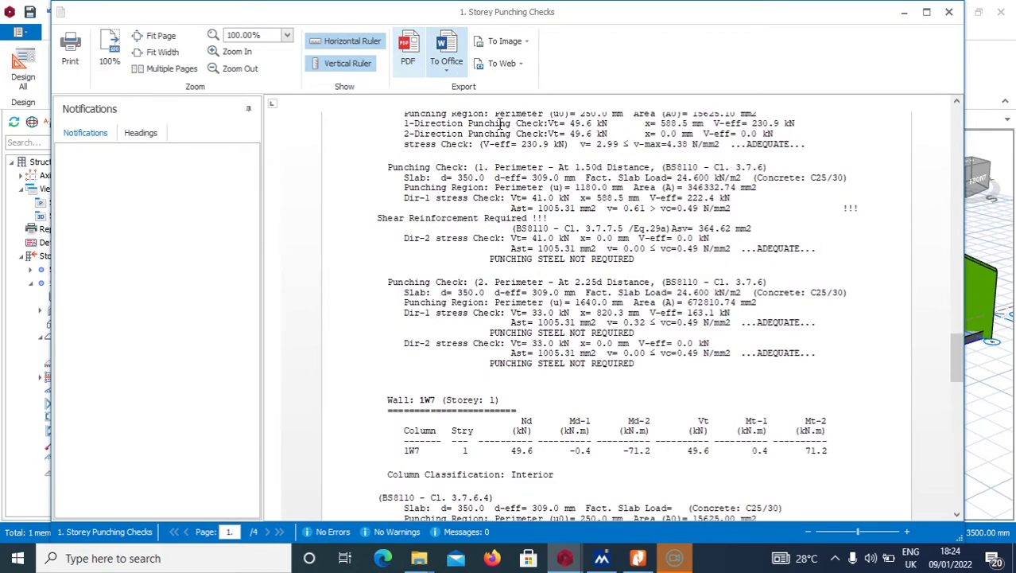
{"action": "scroll", "coordinate": [747, 278], "scroll_direction": "up", "scroll_amount": 4}
{"action": "scroll", "coordinate": [776, 292], "scroll_direction": "down", "scroll_amount": 2}
{"action": "scroll", "coordinate": [777, 293], "scroll_direction": "down", "scroll_amount": 16}
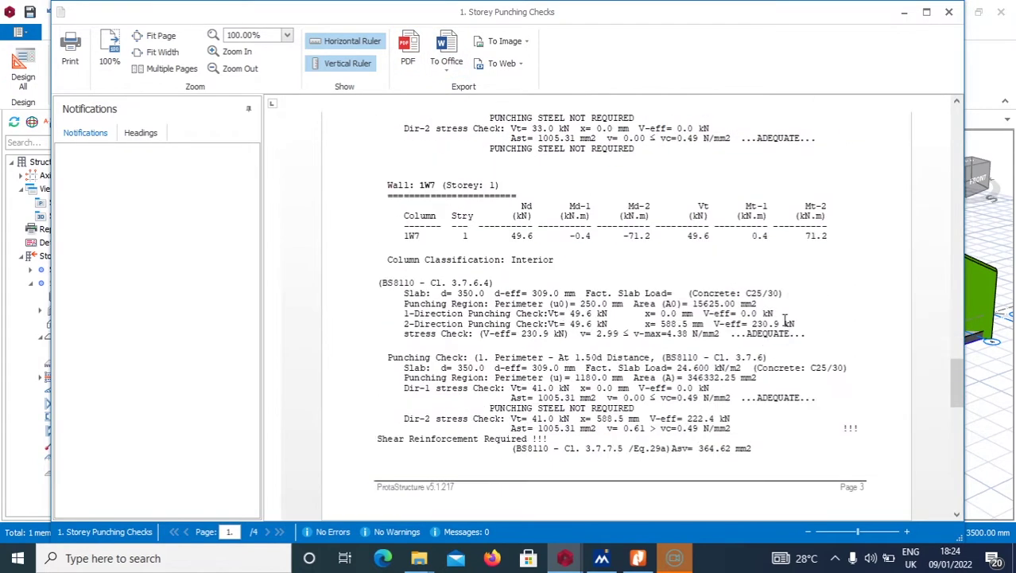
{"action": "scroll", "coordinate": [786, 326], "scroll_direction": "up", "scroll_amount": 3}
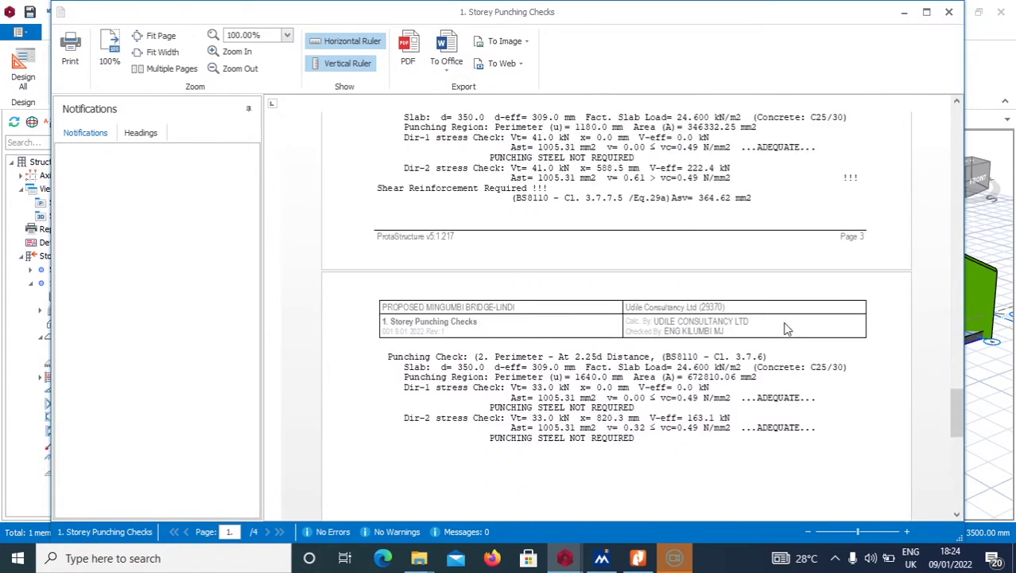
{"action": "scroll", "coordinate": [786, 327], "scroll_direction": "up", "scroll_amount": 4}
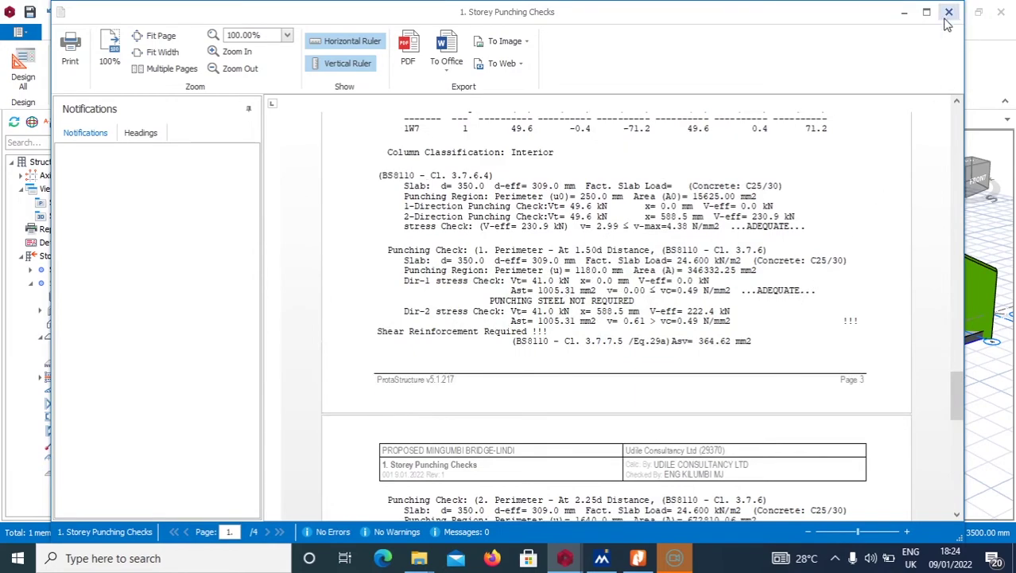
Close the storey punching report and the Storey 1 punching check, and deselect deck slab 1S1
{"action": "left_click", "coordinate": [948, 13]}
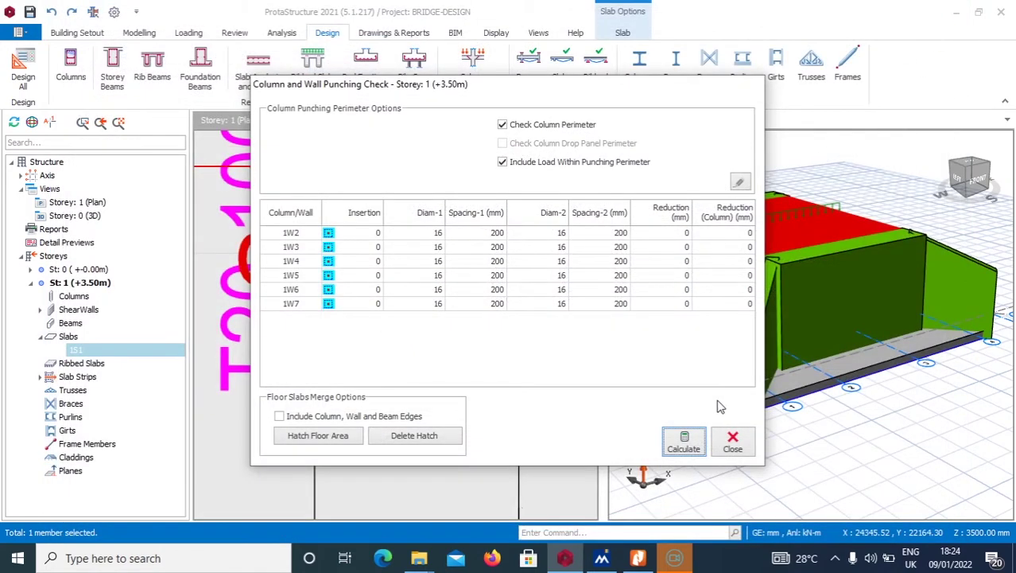
{"action": "left_click", "coordinate": [732, 444]}
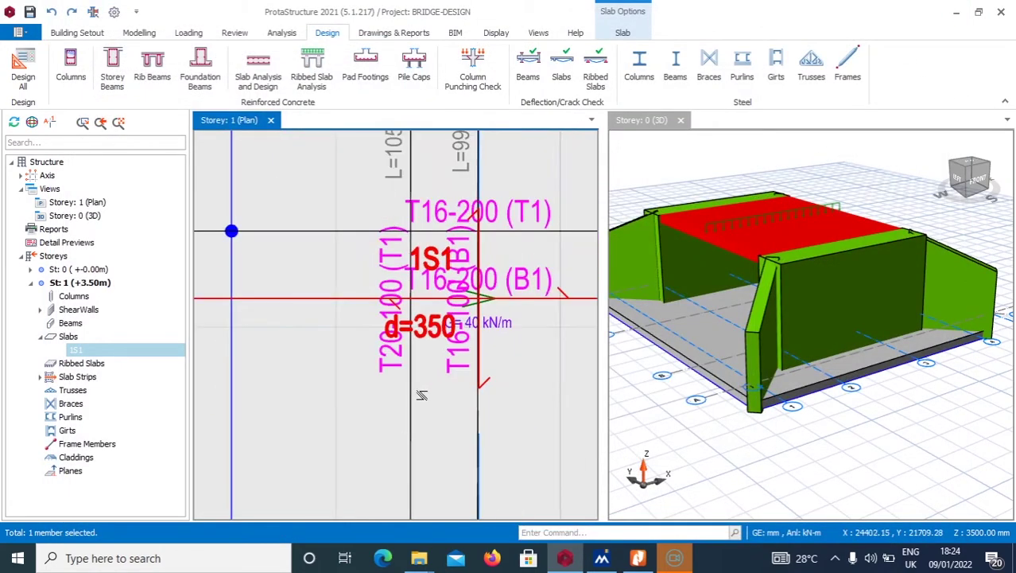
{"action": "key", "text": "Escape"}
Create a 3D rebar model view of the bridge and close the Storey 1 plan view
{"action": "scroll", "coordinate": [429, 298], "scroll_direction": "down", "scroll_amount": 5}
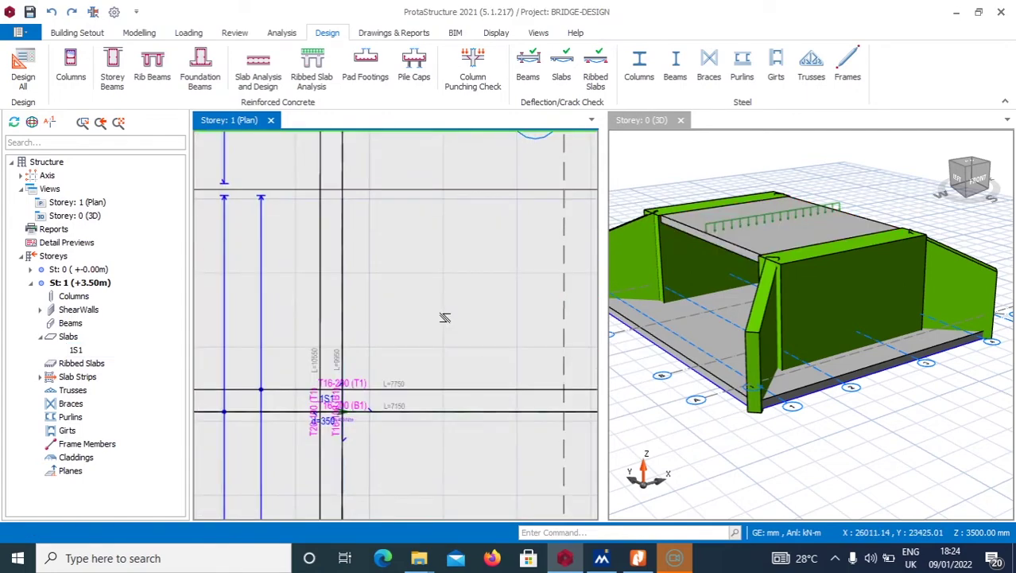
{"action": "scroll", "coordinate": [442, 317], "scroll_direction": "down", "scroll_amount": 5}
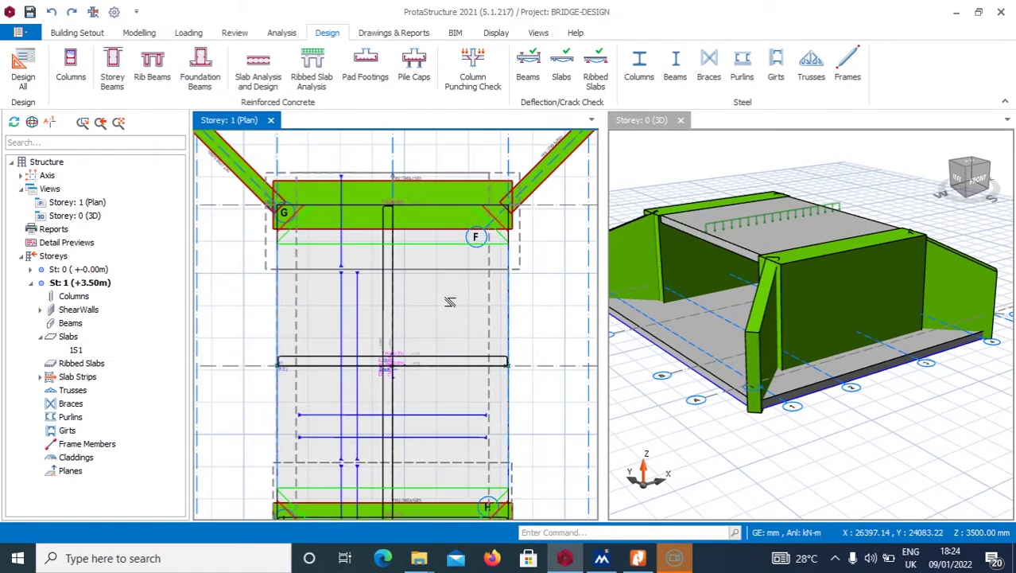
{"action": "scroll", "coordinate": [445, 284], "scroll_direction": "up", "scroll_amount": 5}
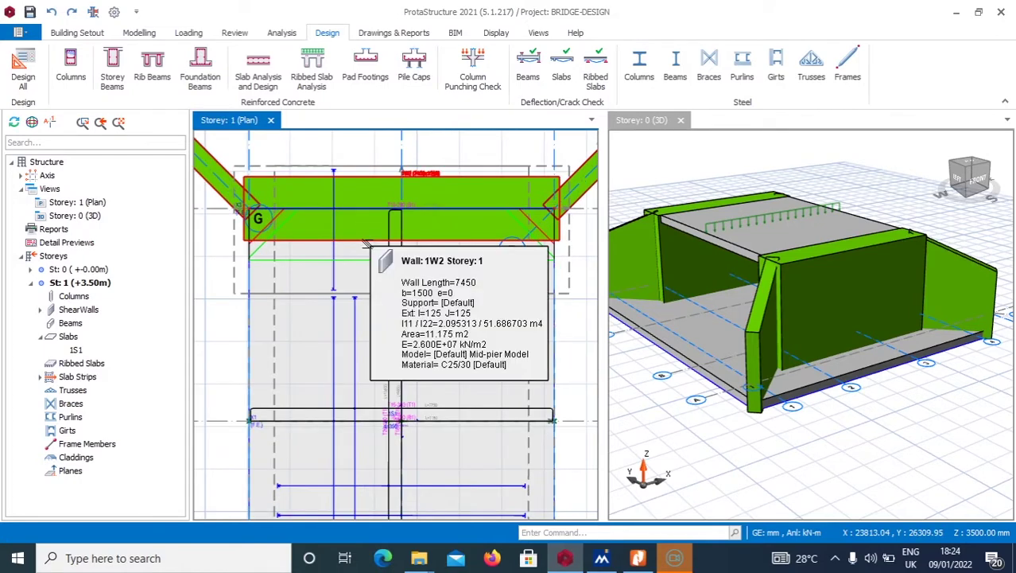
{"action": "scroll", "coordinate": [399, 265], "scroll_direction": "down", "scroll_amount": 3}
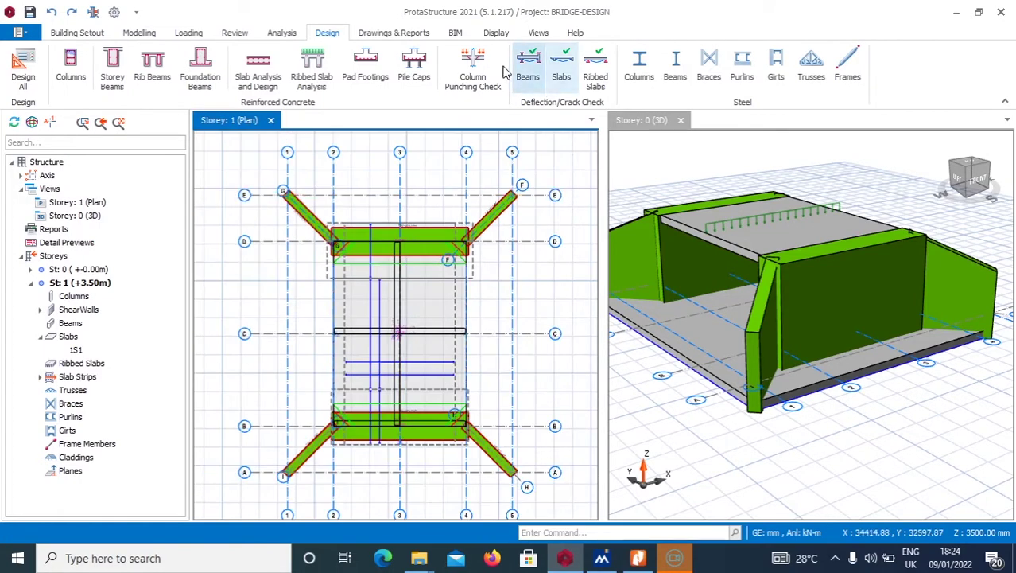
{"action": "left_click", "coordinate": [538, 34]}
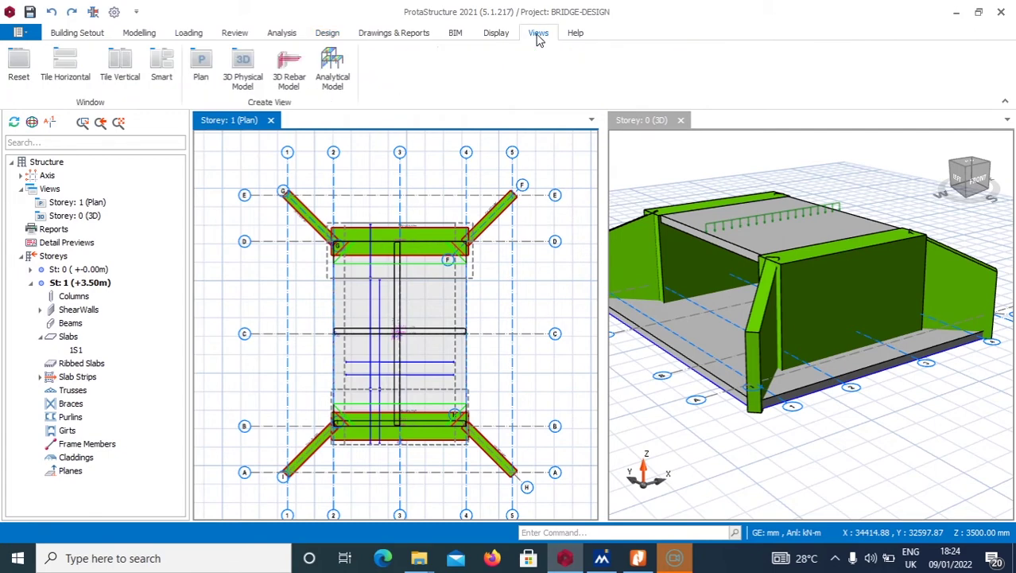
{"action": "left_click", "coordinate": [280, 93]}
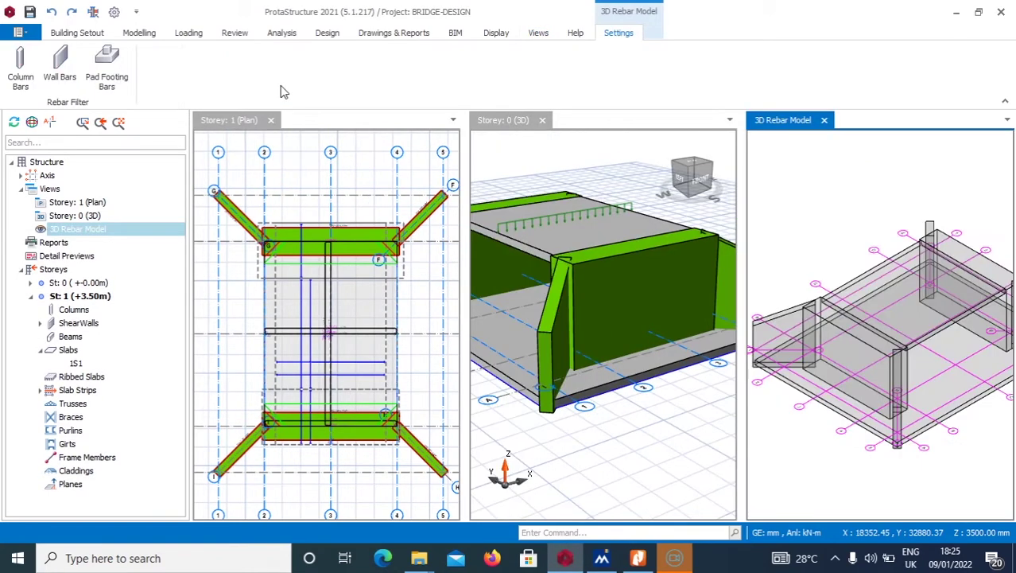
{"action": "scroll", "coordinate": [414, 276], "scroll_direction": "down", "scroll_amount": 2}
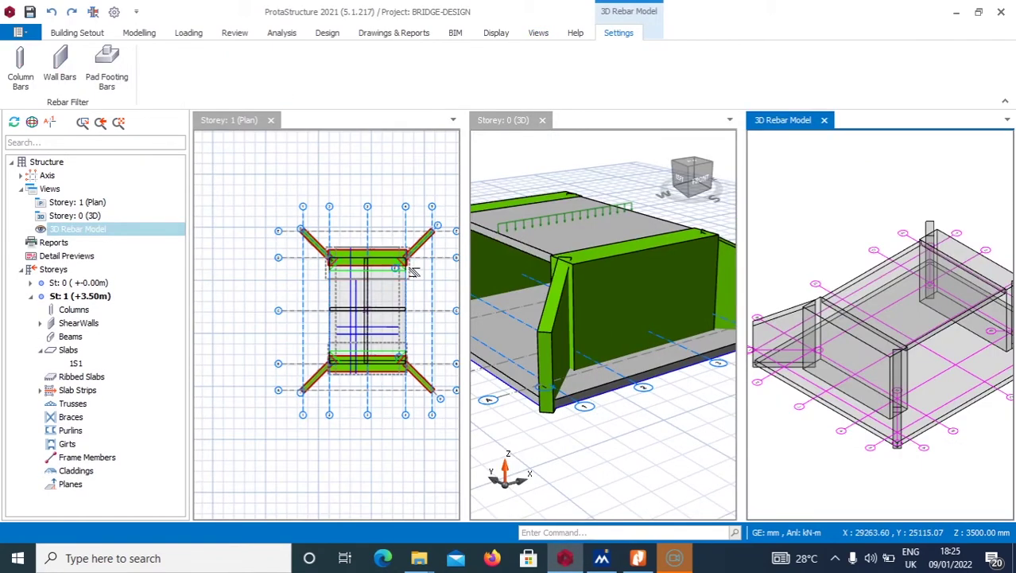
{"action": "left_click", "coordinate": [270, 120]}
Display the wall bars of the abutments and wing walls in the 3D rebar model
{"action": "scroll", "coordinate": [860, 377], "scroll_direction": "down", "scroll_amount": 2}
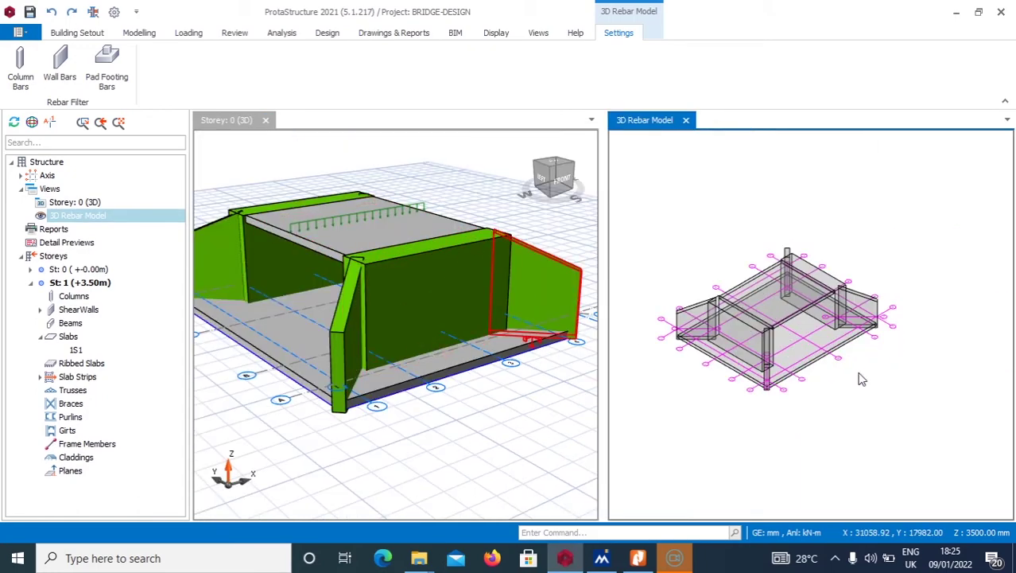
{"action": "scroll", "coordinate": [847, 388], "scroll_direction": "up", "scroll_amount": 6}
{"action": "scroll", "coordinate": [843, 390], "scroll_direction": "down", "scroll_amount": 6}
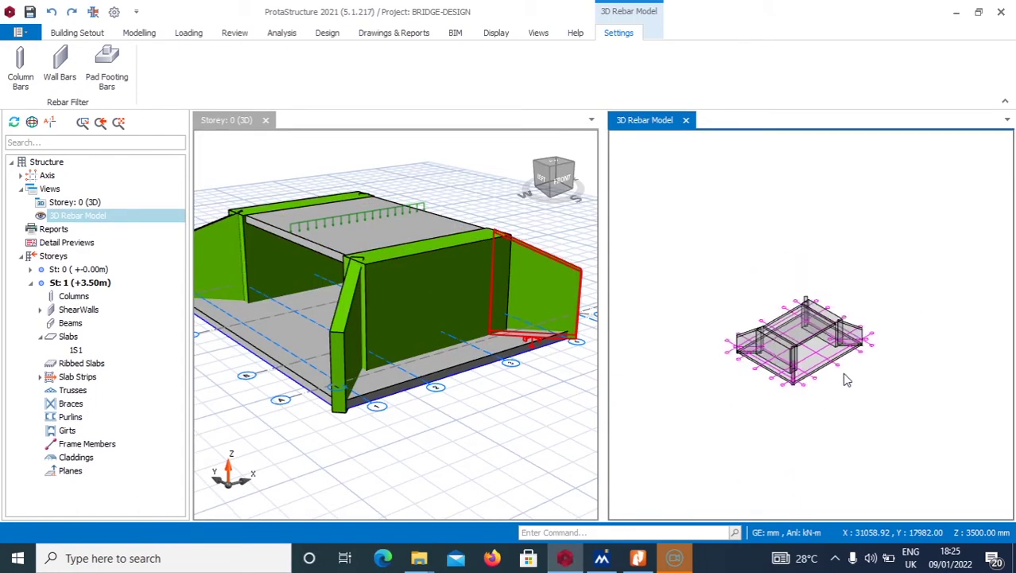
{"action": "scroll", "coordinate": [845, 379], "scroll_direction": "up", "scroll_amount": 2}
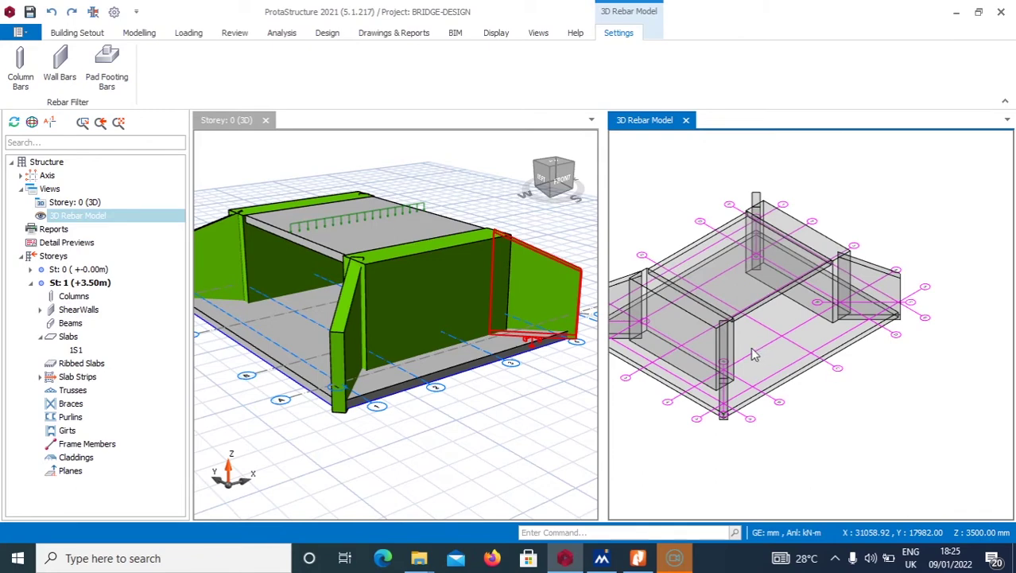
{"action": "scroll", "coordinate": [767, 360], "scroll_direction": "up", "scroll_amount": 4}
{"action": "scroll", "coordinate": [773, 358], "scroll_direction": "down", "scroll_amount": 4}
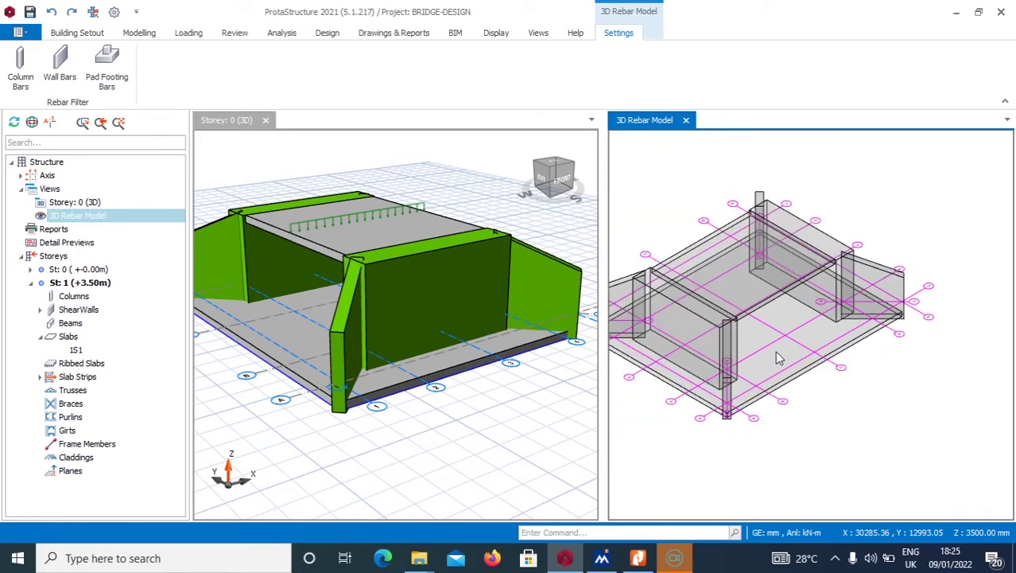
{"action": "left_click", "coordinate": [59, 70]}
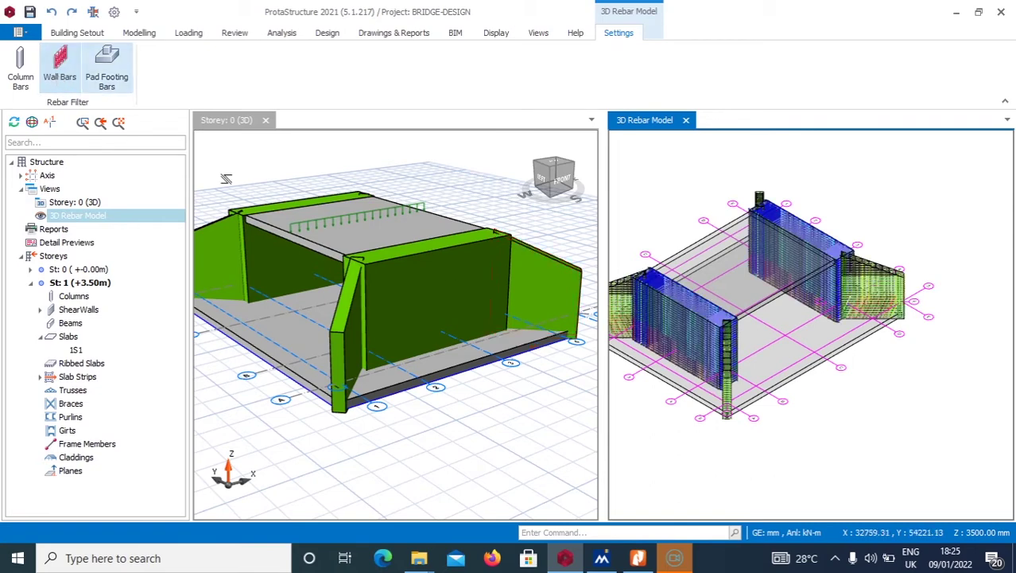
Examine the abutment and wing wall reinforcement in the 3D rebar model, including the wall bases and corner junctions, from several angles
{"action": "scroll", "coordinate": [790, 301], "scroll_direction": "up", "scroll_amount": 5}
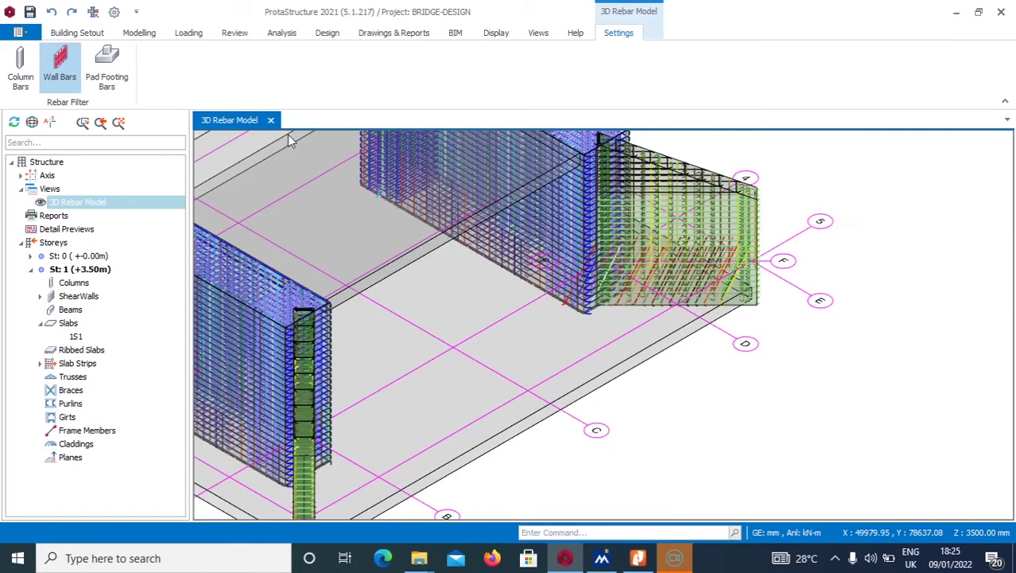
{"action": "scroll", "coordinate": [501, 262], "scroll_direction": "down", "scroll_amount": 5}
{"action": "scroll", "coordinate": [512, 253], "scroll_direction": "up", "scroll_amount": 6}
{"action": "scroll", "coordinate": [512, 252], "scroll_direction": "down", "scroll_amount": 3}
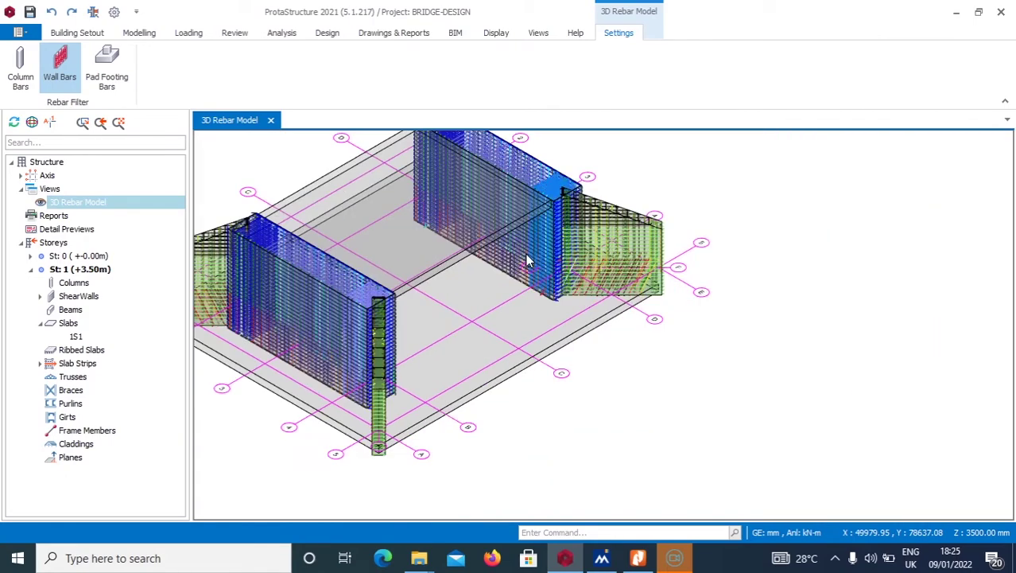
{"action": "scroll", "coordinate": [529, 256], "scroll_direction": "down", "scroll_amount": 3}
{"action": "scroll", "coordinate": [557, 266], "scroll_direction": "up", "scroll_amount": 3}
{"action": "middle_click_drag", "start_coordinate": [628, 311], "coordinate": [557, 262]}
{"action": "scroll", "coordinate": [555, 255], "scroll_direction": "up", "scroll_amount": 5}
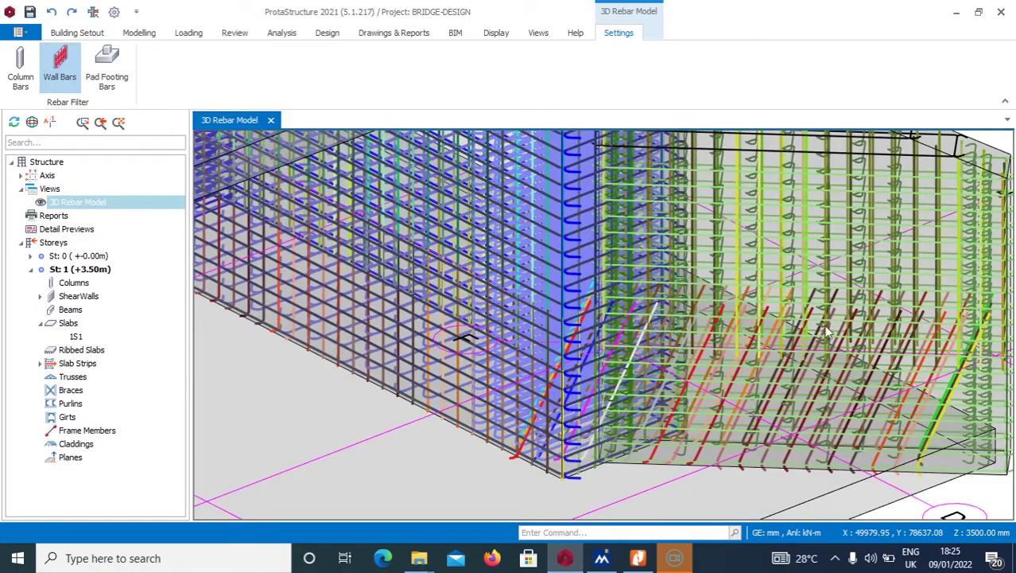
{"action": "scroll", "coordinate": [778, 397], "scroll_direction": "down", "scroll_amount": 5}
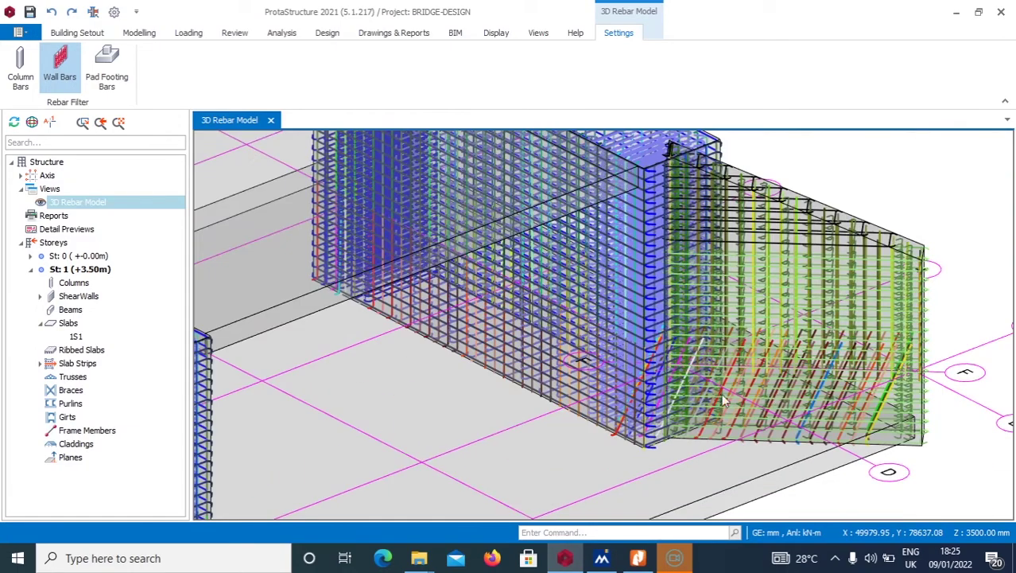
{"action": "scroll", "coordinate": [629, 390], "scroll_direction": "up", "scroll_amount": 5}
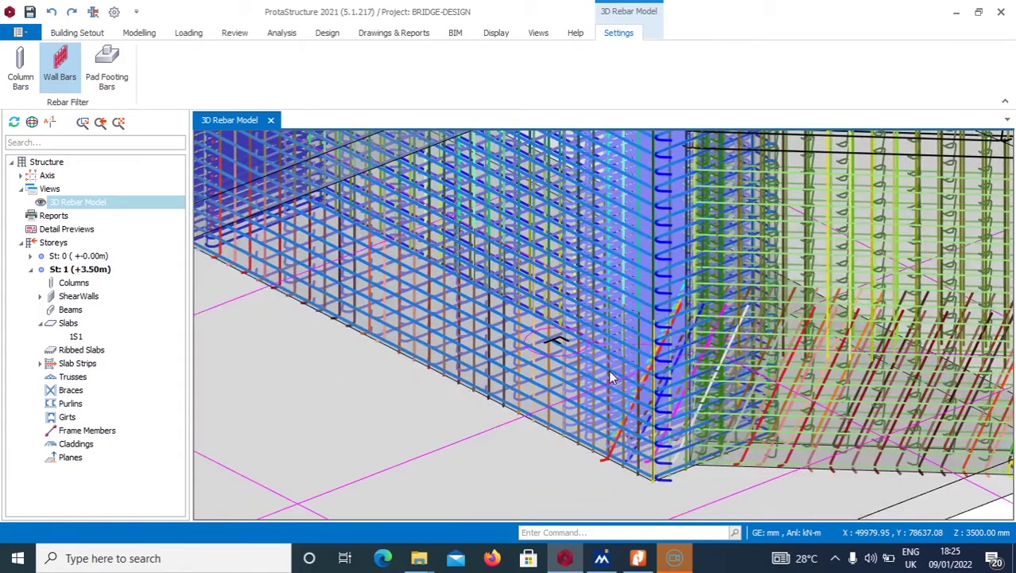
{"action": "scroll", "coordinate": [800, 395], "scroll_direction": "down", "scroll_amount": 4}
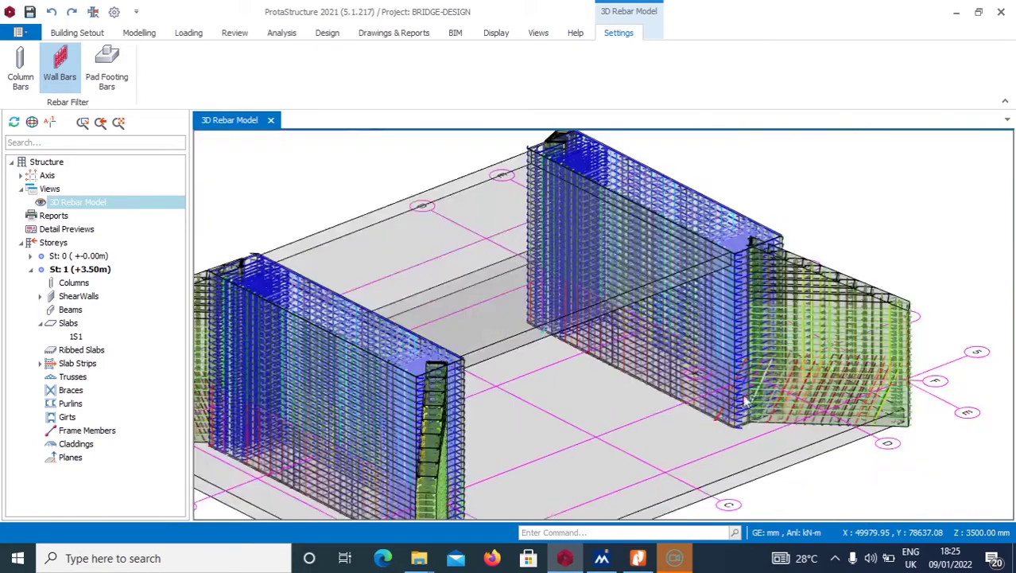
{"action": "middle_click_drag", "start_coordinate": [578, 407], "coordinate": [307, 381]}
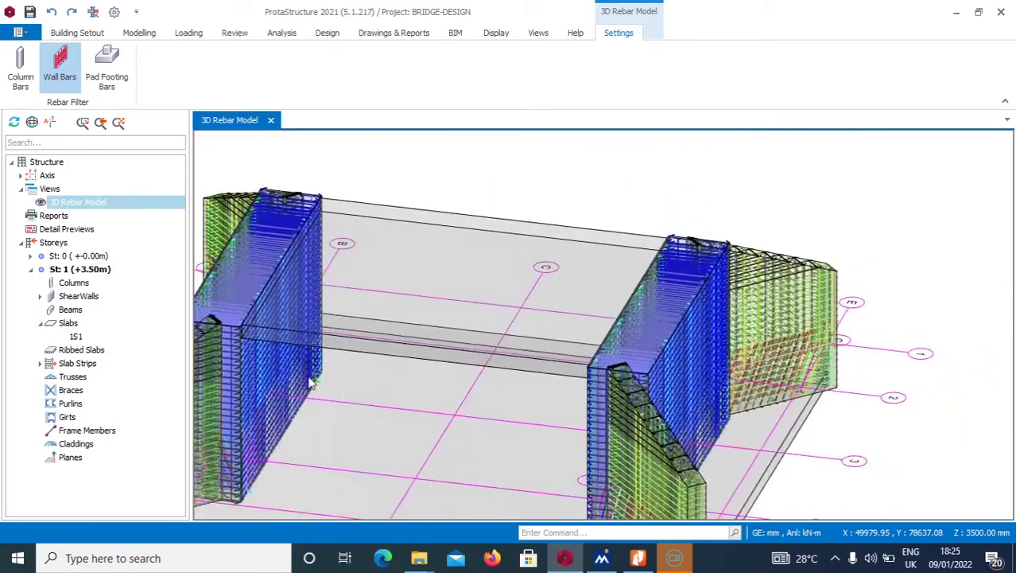
Examine the abutment wall's horizontal and vertical bars and its junction with the adjoining wing wall in the 3D rebar model
{"action": "scroll", "coordinate": [369, 355], "scroll_direction": "down", "scroll_amount": 4}
{"action": "scroll", "coordinate": [370, 360], "scroll_direction": "up", "scroll_amount": 10}
{"action": "scroll", "coordinate": [521, 322], "scroll_direction": "down", "scroll_amount": 2}
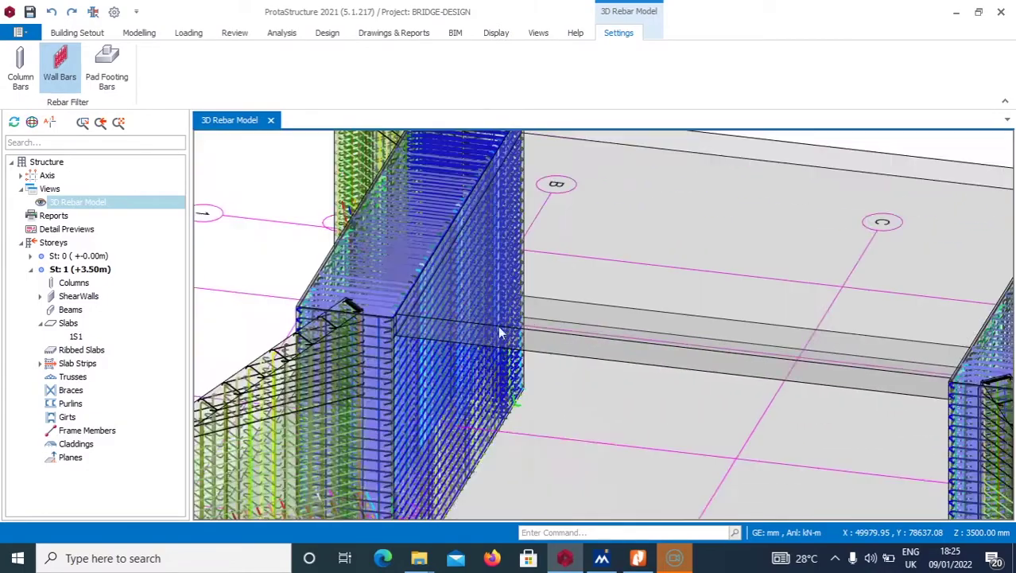
{"action": "middle_click_drag", "start_coordinate": [554, 376], "coordinate": [495, 380]}
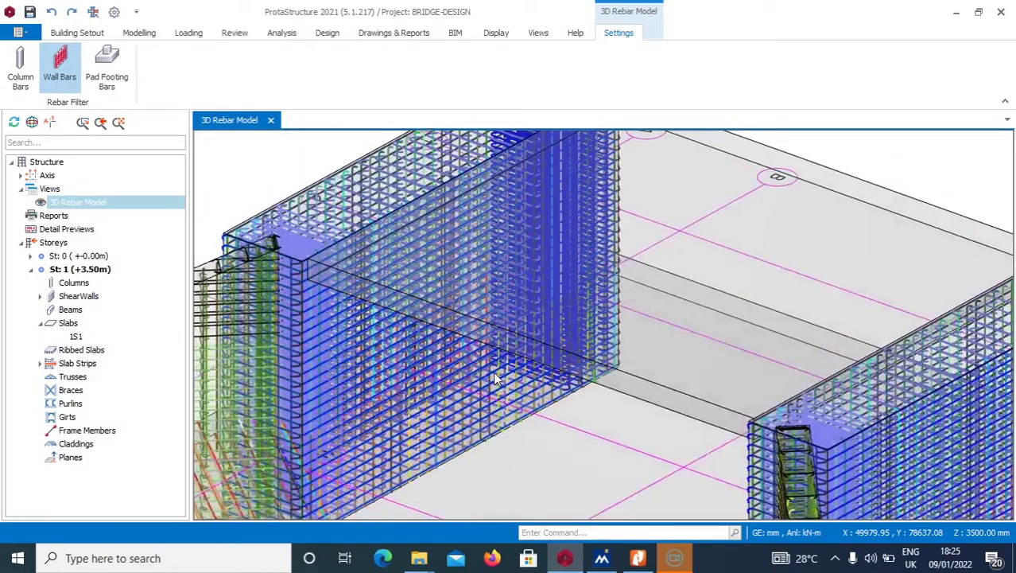
{"action": "scroll", "coordinate": [493, 378], "scroll_direction": "up", "scroll_amount": 2}
{"action": "scroll", "coordinate": [489, 382], "scroll_direction": "down", "scroll_amount": 5}
{"action": "scroll", "coordinate": [359, 408], "scroll_direction": "up", "scroll_amount": 3}
{"action": "scroll", "coordinate": [367, 401], "scroll_direction": "down", "scroll_amount": 3}
{"action": "scroll", "coordinate": [420, 394], "scroll_direction": "up", "scroll_amount": 3}
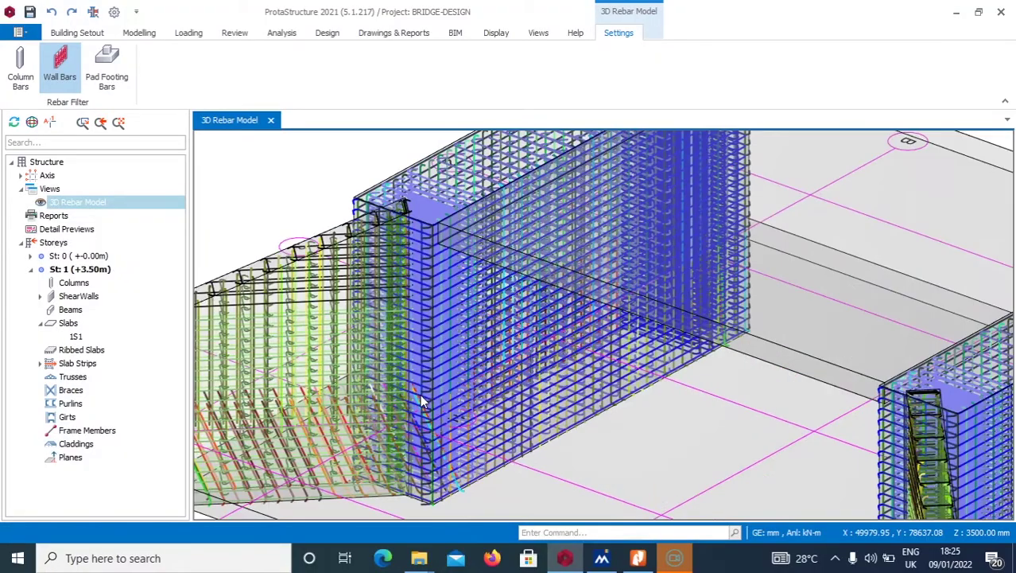
{"action": "mouse_move", "coordinate": [487, 413]}
{"action": "middle_mouse_down"}
{"action": "mouse_move", "coordinate": [399, 417]}
{"action": "mouse_move", "coordinate": [476, 405]}
{"action": "middle_mouse_up"}
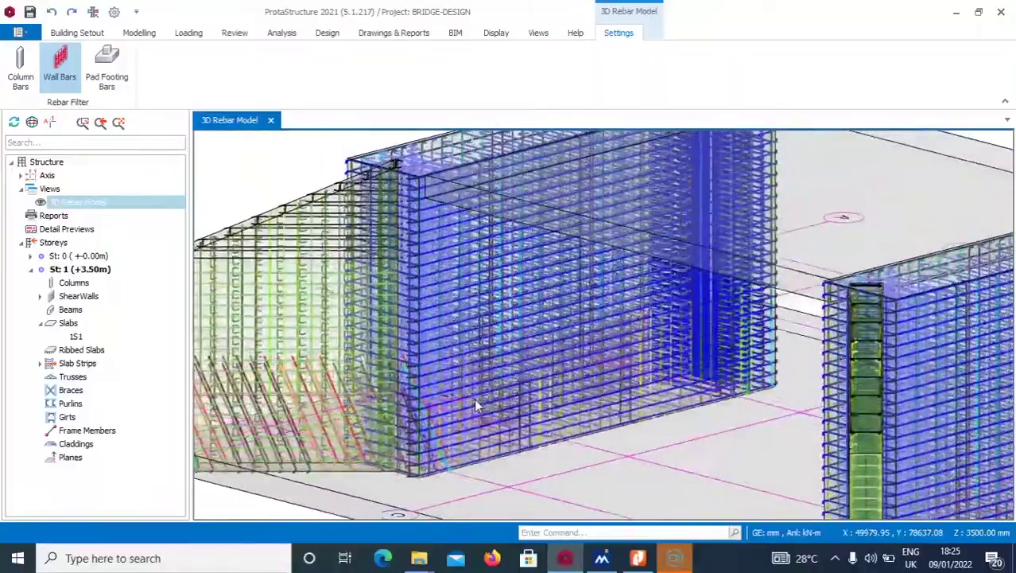
{"action": "scroll", "coordinate": [474, 405], "scroll_direction": "up", "scroll_amount": 10}
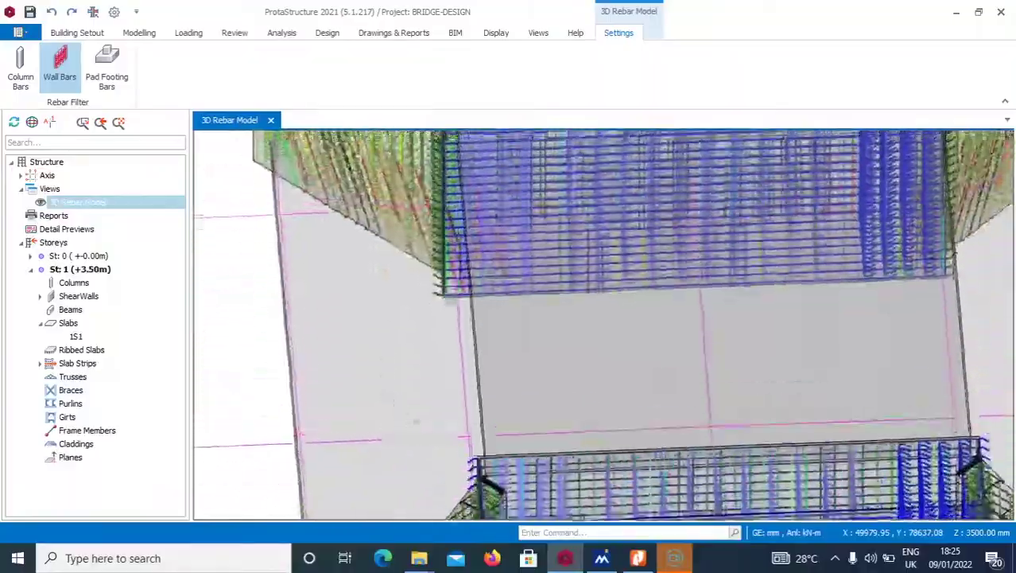
{"action": "scroll", "coordinate": [469, 398], "scroll_direction": "down", "scroll_amount": 10}
Review the overall wall bar arrangement of both abutments and their wing walls across the bridge
{"action": "middle_click_drag", "start_coordinate": [464, 390], "coordinate": [486, 365]}
{"action": "scroll", "coordinate": [410, 356], "scroll_direction": "up", "scroll_amount": 3}
{"action": "scroll", "coordinate": [408, 355], "scroll_direction": "down", "scroll_amount": 3}
{"action": "scroll", "coordinate": [445, 363], "scroll_direction": "up", "scroll_amount": 3}
{"action": "scroll", "coordinate": [380, 355], "scroll_direction": "down", "scroll_amount": 3}
{"action": "scroll", "coordinate": [487, 365], "scroll_direction": "down", "scroll_amount": 1}
{"action": "scroll", "coordinate": [487, 368], "scroll_direction": "down", "scroll_amount": 3}
{"action": "scroll", "coordinate": [478, 363], "scroll_direction": "up", "scroll_amount": 3}
{"action": "scroll", "coordinate": [542, 358], "scroll_direction": "down", "scroll_amount": 5}
{"action": "scroll", "coordinate": [636, 371], "scroll_direction": "up", "scroll_amount": 4}
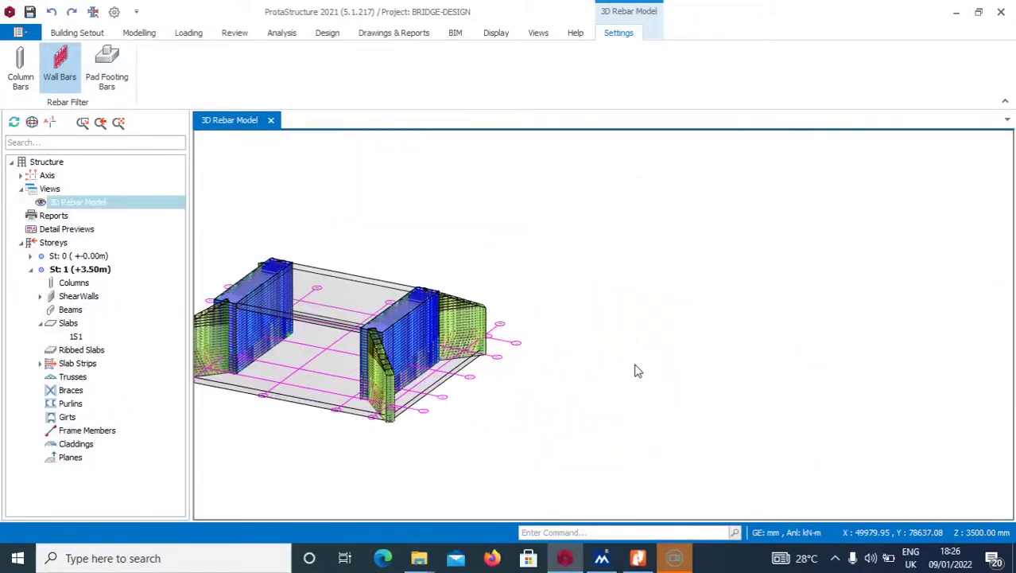
Inspect the face reinforcement and link bars of the abutment near axes D and E, together with its flanking wing walls
{"action": "scroll", "coordinate": [452, 327], "scroll_direction": "up", "scroll_amount": 5}
{"action": "middle_click_drag", "start_coordinate": [532, 355], "coordinate": [461, 378]}
{"action": "scroll", "coordinate": [482, 318], "scroll_direction": "down", "scroll_amount": 5}
{"action": "scroll", "coordinate": [461, 354], "scroll_direction": "up", "scroll_amount": 6}
{"action": "scroll", "coordinate": [586, 305], "scroll_direction": "up", "scroll_amount": 5}
{"action": "scroll", "coordinate": [605, 301], "scroll_direction": "down", "scroll_amount": 3}
{"action": "scroll", "coordinate": [605, 301], "scroll_direction": "up", "scroll_amount": 2}
{"action": "scroll", "coordinate": [604, 299], "scroll_direction": "down", "scroll_amount": 4}
{"action": "scroll", "coordinate": [603, 300], "scroll_direction": "up", "scroll_amount": 4}
{"action": "scroll", "coordinate": [557, 300], "scroll_direction": "down", "scroll_amount": 4}
{"action": "scroll", "coordinate": [551, 304], "scroll_direction": "up", "scroll_amount": 4}
{"action": "scroll", "coordinate": [663, 321], "scroll_direction": "down", "scroll_amount": 5}
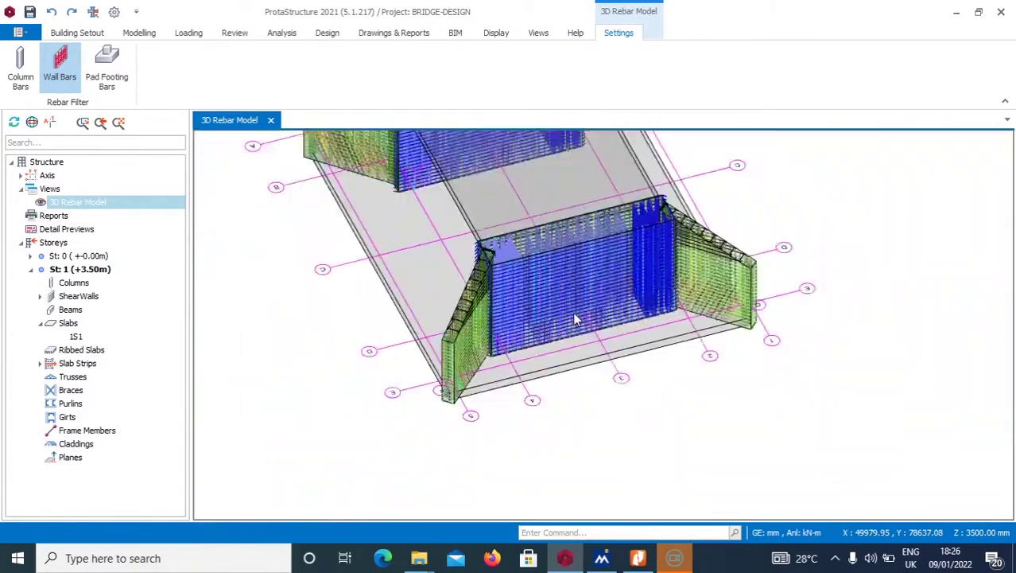
{"action": "scroll", "coordinate": [568, 306], "scroll_direction": "up", "scroll_amount": 5}
{"action": "scroll", "coordinate": [582, 288], "scroll_direction": "up", "scroll_amount": 5}
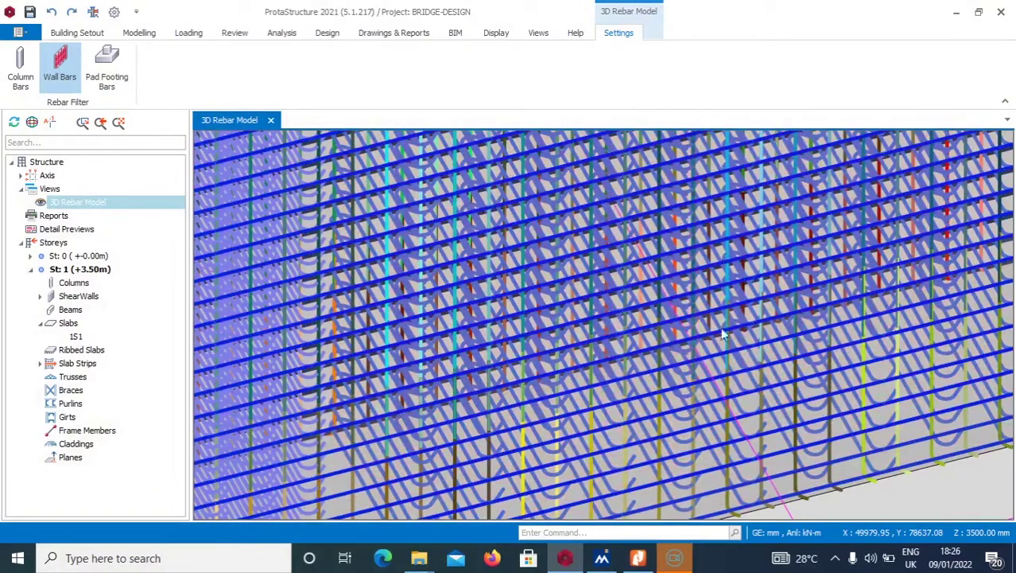
{"action": "scroll", "coordinate": [705, 289], "scroll_direction": "down", "scroll_amount": 6}
{"action": "scroll", "coordinate": [550, 313], "scroll_direction": "up", "scroll_amount": 4}
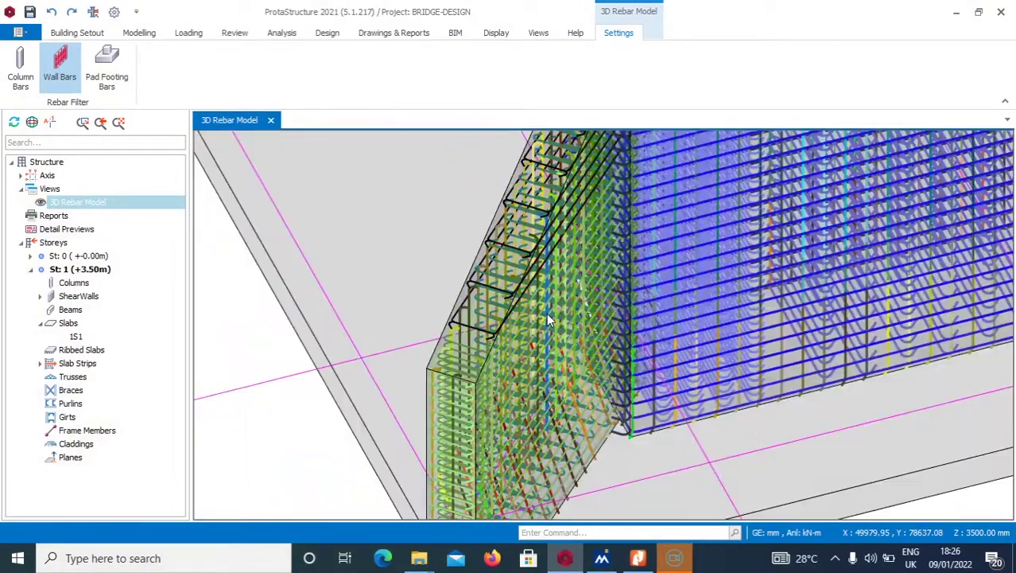
Inspect the bar hooks and overlaps at the corner where the sloping wing wall meets the abutment near axes D and E
{"action": "scroll", "coordinate": [515, 303], "scroll_direction": "up", "scroll_amount": 3}
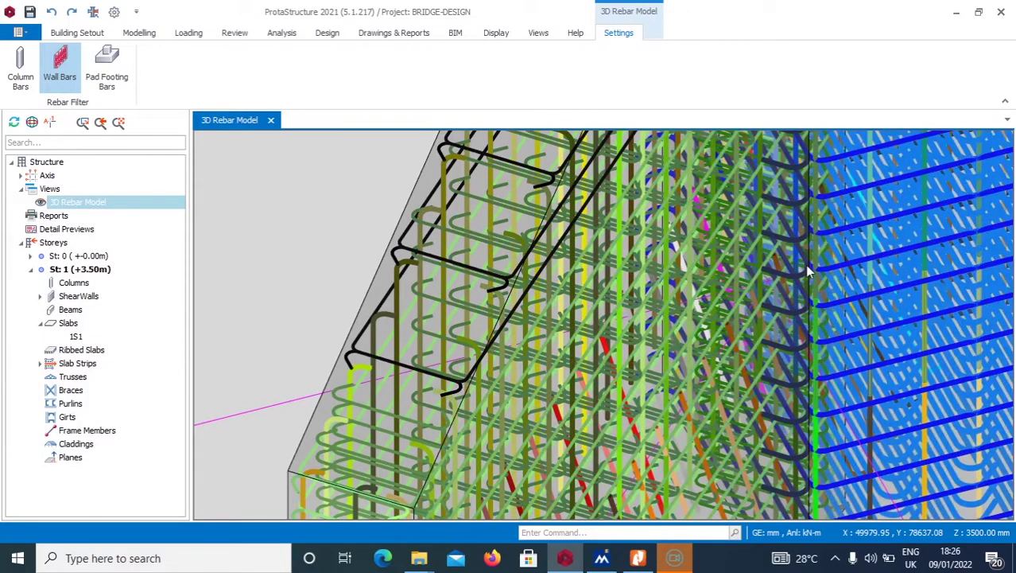
{"action": "scroll", "coordinate": [802, 263], "scroll_direction": "down", "scroll_amount": 4}
{"action": "scroll", "coordinate": [791, 256], "scroll_direction": "up", "scroll_amount": 3}
{"action": "scroll", "coordinate": [799, 334], "scroll_direction": "up", "scroll_amount": 2}
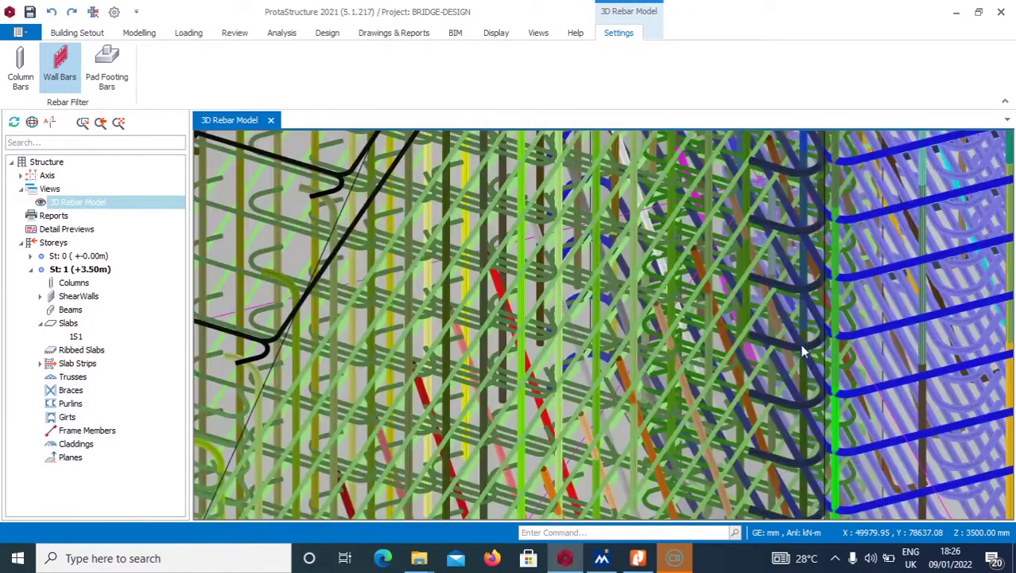
{"action": "scroll", "coordinate": [795, 348], "scroll_direction": "down", "scroll_amount": 3}
{"action": "scroll", "coordinate": [711, 346], "scroll_direction": "up", "scroll_amount": 3}
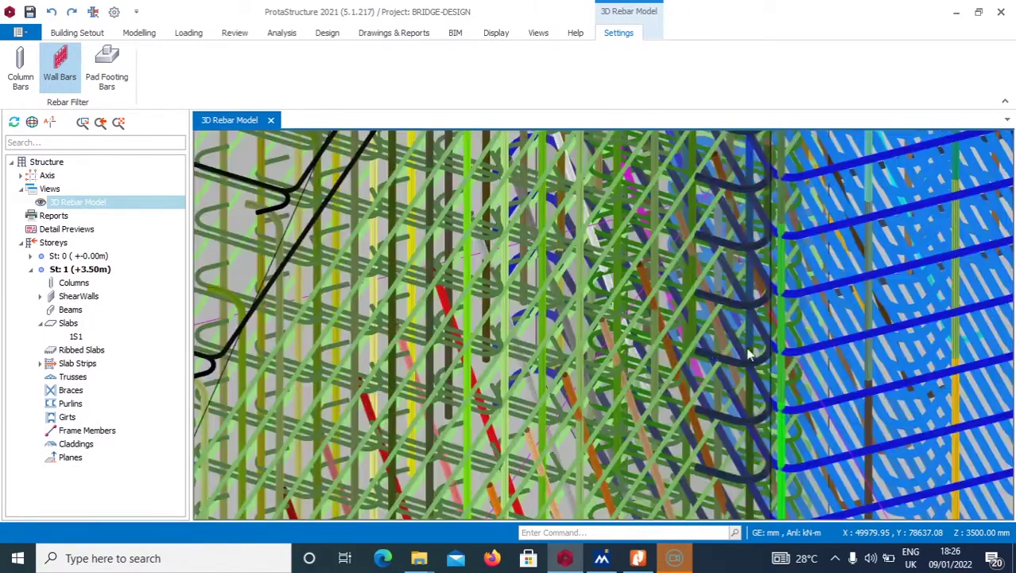
{"action": "scroll", "coordinate": [749, 350], "scroll_direction": "down", "scroll_amount": 3}
{"action": "scroll", "coordinate": [636, 350], "scroll_direction": "up", "scroll_amount": 3}
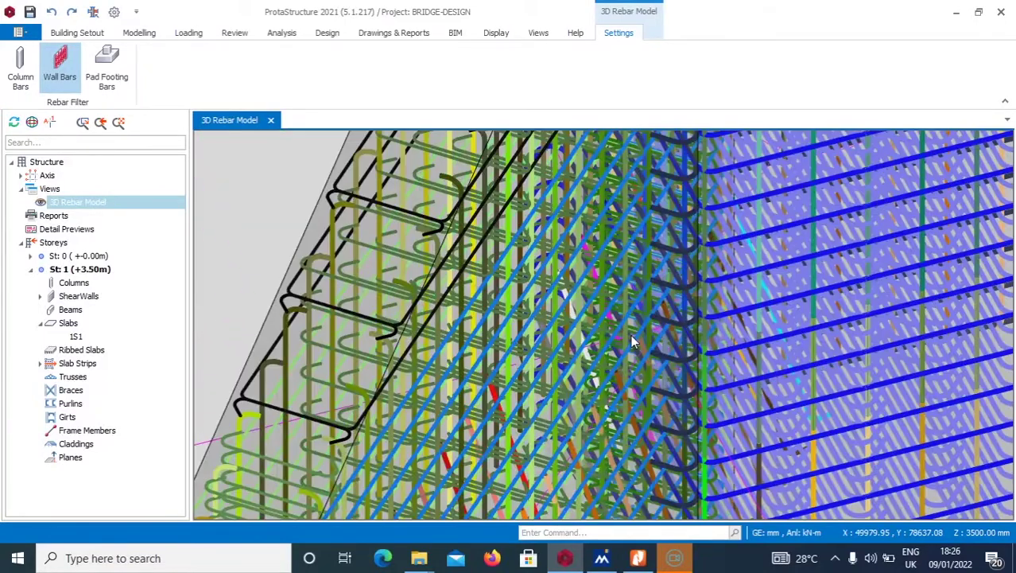
{"action": "scroll", "coordinate": [630, 334], "scroll_direction": "down", "scroll_amount": 3}
{"action": "scroll", "coordinate": [620, 334], "scroll_direction": "up", "scroll_amount": 3}
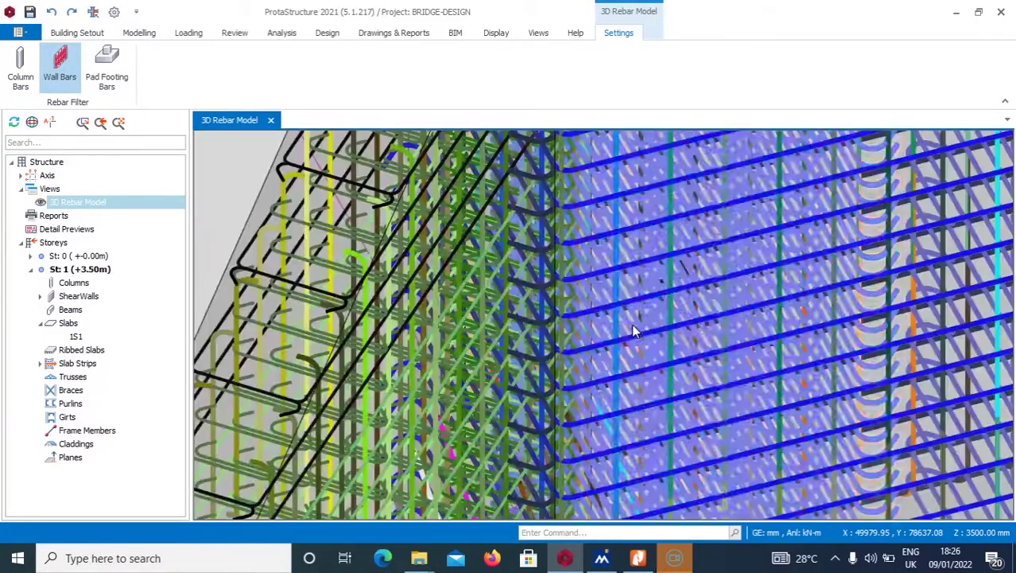
{"action": "scroll", "coordinate": [730, 322], "scroll_direction": "down", "scroll_amount": 3}
{"action": "scroll", "coordinate": [705, 335], "scroll_direction": "up", "scroll_amount": 3}
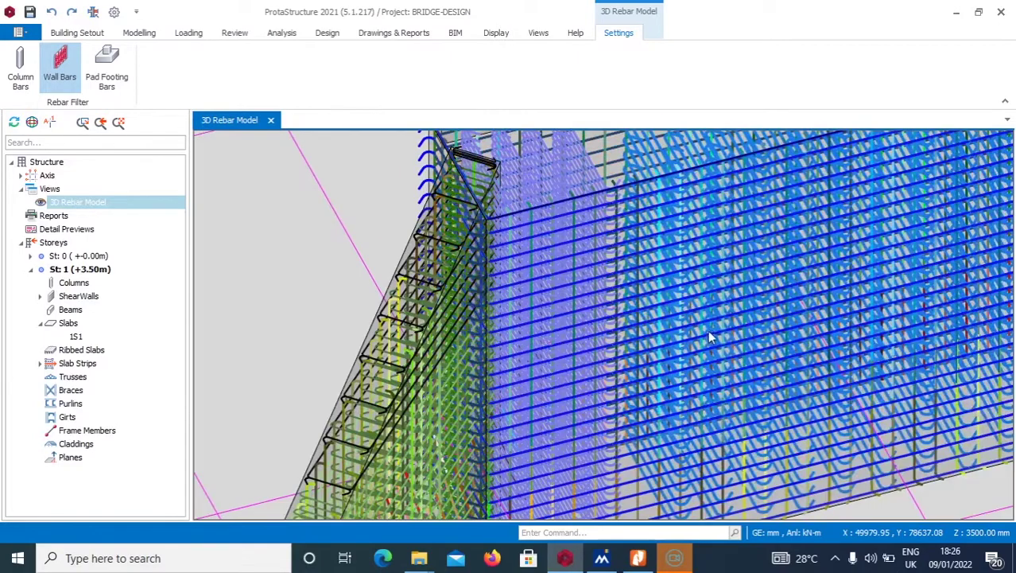
{"action": "scroll", "coordinate": [708, 336], "scroll_direction": "down", "scroll_amount": 3}
{"action": "scroll", "coordinate": [703, 331], "scroll_direction": "up", "scroll_amount": 3}
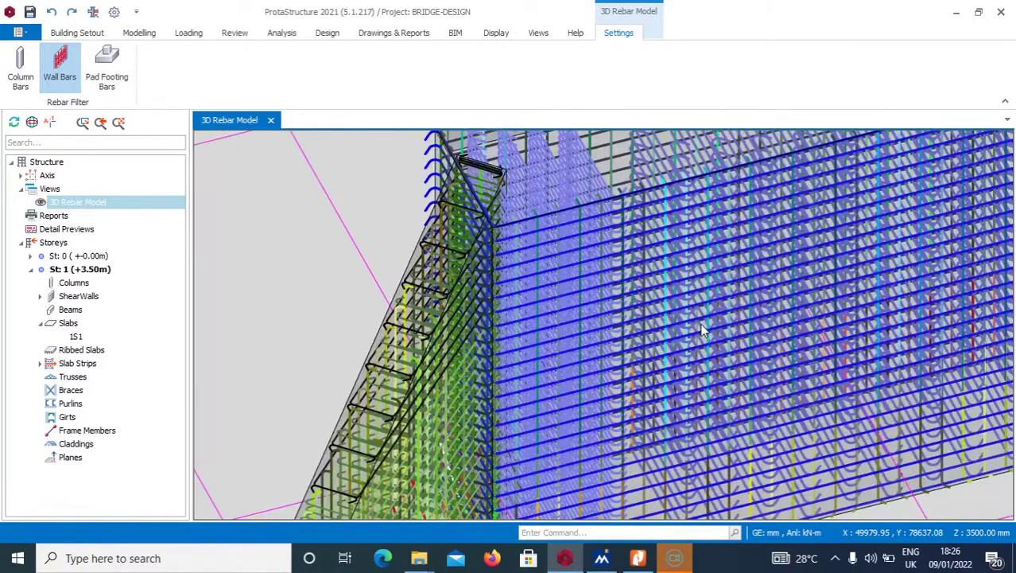
Examine the wing wall's sloping top bars, inclined base bars and the abutment's end-zone links from the outer side
{"action": "scroll", "coordinate": [696, 323], "scroll_direction": "down", "scroll_amount": 5}
{"action": "left_click_drag", "start_coordinate": [559, 318], "coordinate": [626, 295]}
{"action": "scroll", "coordinate": [509, 299], "scroll_direction": "up", "scroll_amount": 5}
{"action": "scroll", "coordinate": [451, 314], "scroll_direction": "up", "scroll_amount": 8}
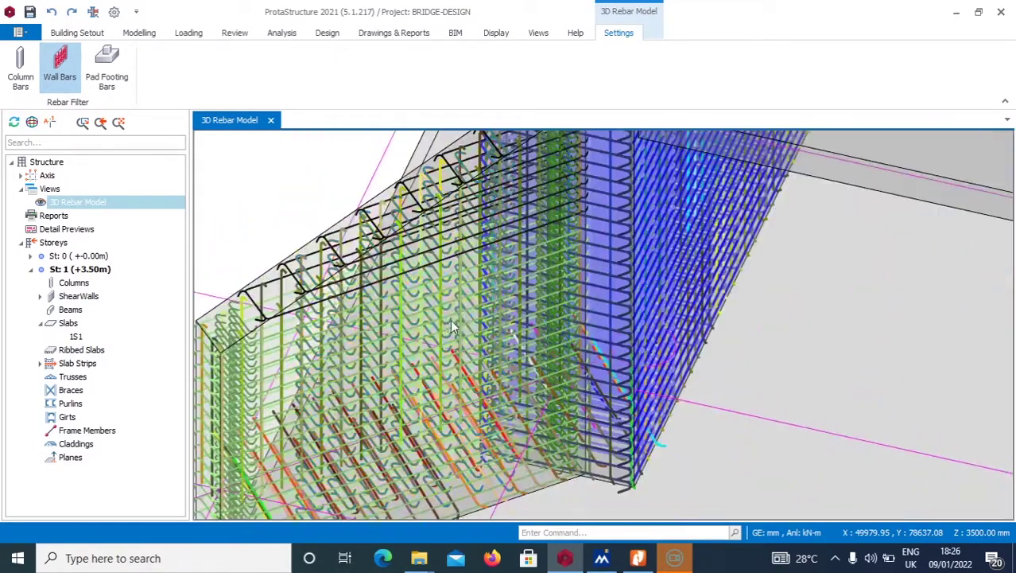
{"action": "scroll", "coordinate": [470, 314], "scroll_direction": "down", "scroll_amount": 5}
{"action": "scroll", "coordinate": [461, 317], "scroll_direction": "up", "scroll_amount": 10}
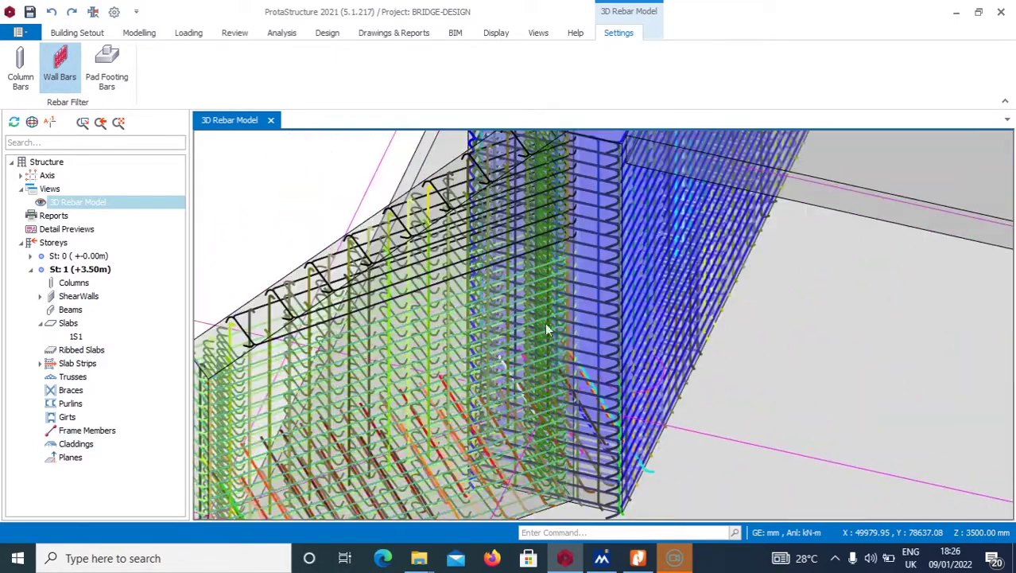
{"action": "scroll", "coordinate": [578, 318], "scroll_direction": "down", "scroll_amount": 4}
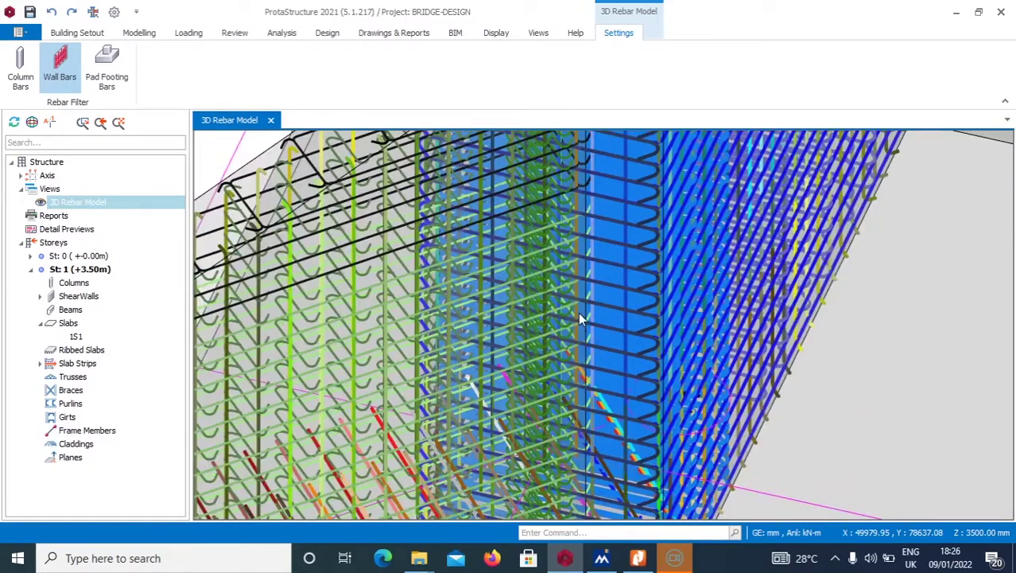
{"action": "scroll", "coordinate": [578, 312], "scroll_direction": "down", "scroll_amount": 3}
{"action": "scroll", "coordinate": [578, 306], "scroll_direction": "up", "scroll_amount": 5}
{"action": "scroll", "coordinate": [632, 310], "scroll_direction": "down", "scroll_amount": 1}
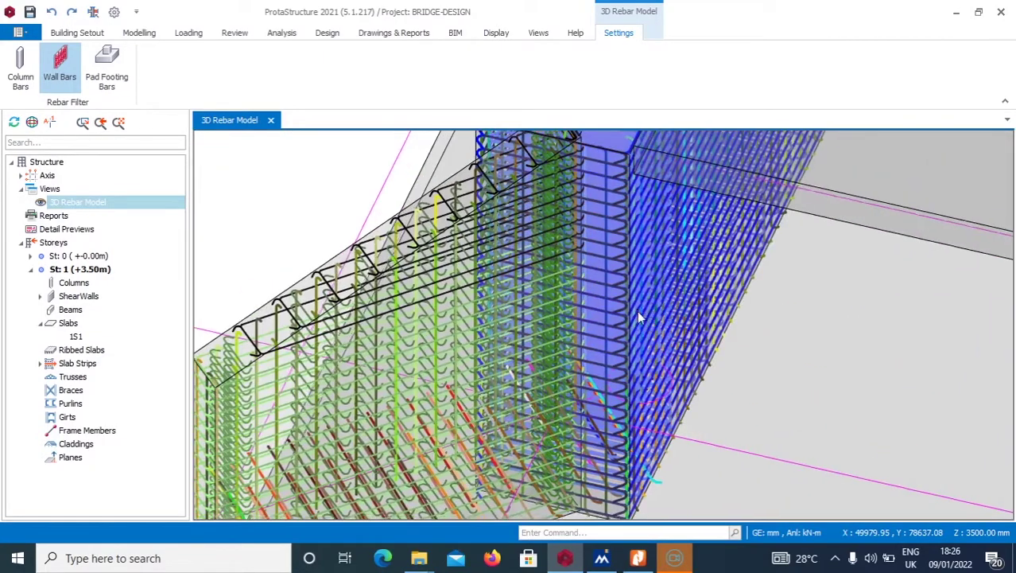
{"action": "scroll", "coordinate": [622, 317], "scroll_direction": "down", "scroll_amount": 5}
{"action": "scroll", "coordinate": [571, 311], "scroll_direction": "up", "scroll_amount": 6}
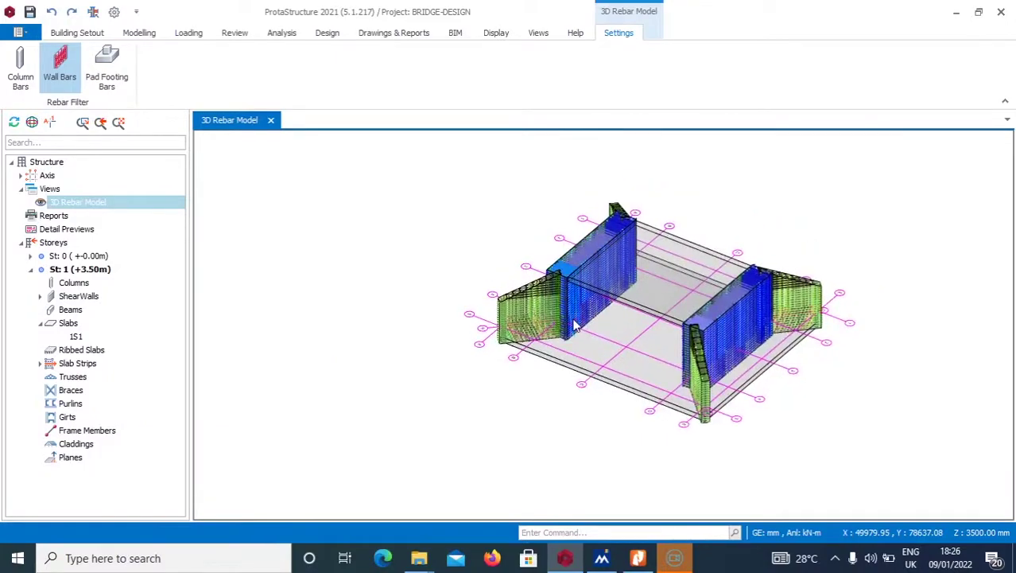
Examine the abutment's end-zone bars and the wing wall connection near axes 3 and 4 in close detail
{"action": "scroll", "coordinate": [571, 306], "scroll_direction": "up", "scroll_amount": 5}
{"action": "scroll", "coordinate": [615, 317], "scroll_direction": "down", "scroll_amount": 1}
{"action": "scroll", "coordinate": [615, 317], "scroll_direction": "up", "scroll_amount": 1}
{"action": "scroll", "coordinate": [615, 315], "scroll_direction": "up", "scroll_amount": 2}
{"action": "scroll", "coordinate": [615, 315], "scroll_direction": "down", "scroll_amount": 3}
{"action": "scroll", "coordinate": [615, 314], "scroll_direction": "up", "scroll_amount": 2}
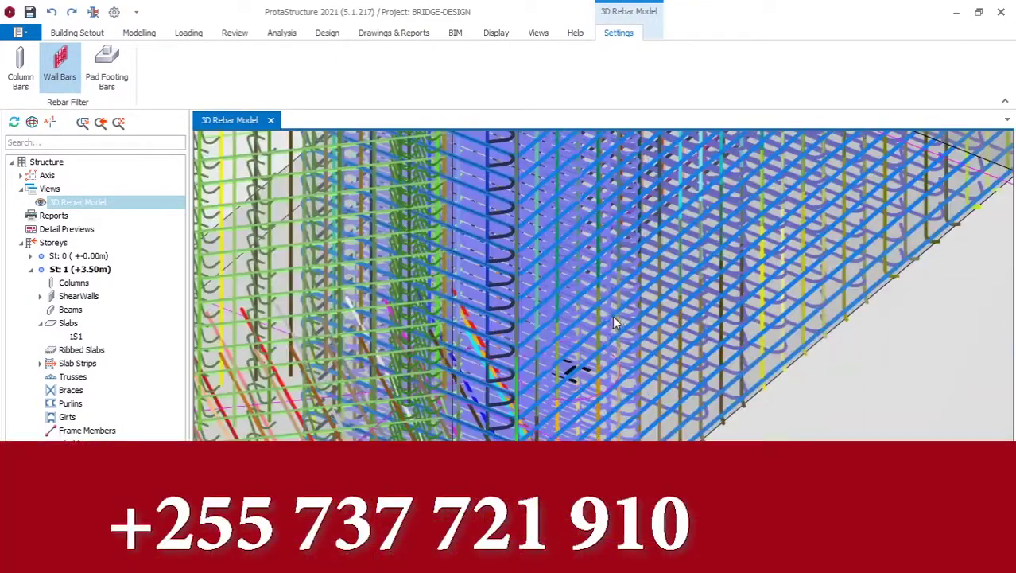
{"action": "scroll", "coordinate": [608, 318], "scroll_direction": "down", "scroll_amount": 4}
{"action": "scroll", "coordinate": [601, 326], "scroll_direction": "up", "scroll_amount": 5}
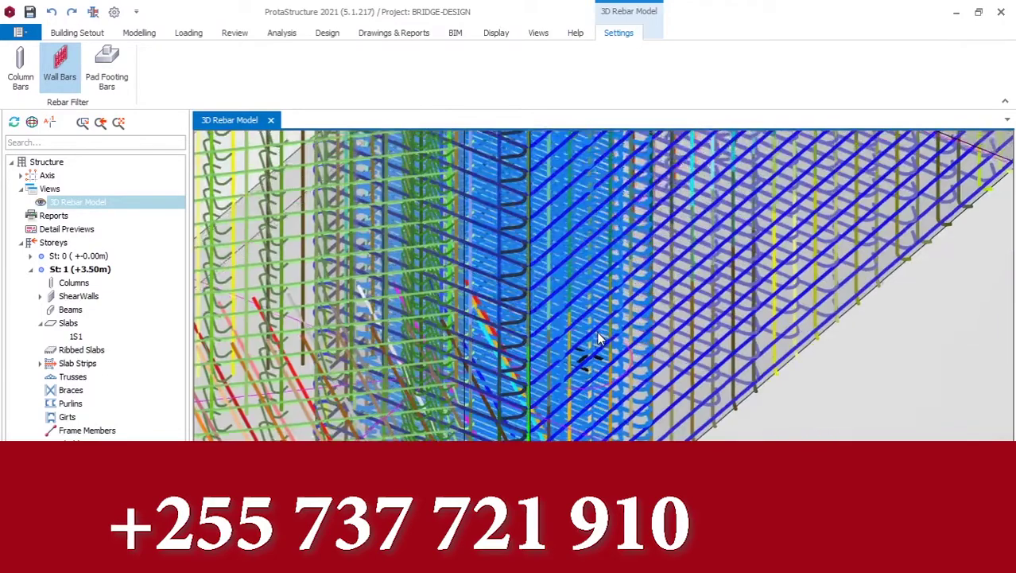
{"action": "scroll", "coordinate": [588, 339], "scroll_direction": "down", "scroll_amount": 6}
{"action": "scroll", "coordinate": [589, 340], "scroll_direction": "up", "scroll_amount": 3}
{"action": "scroll", "coordinate": [589, 345], "scroll_direction": "down", "scroll_amount": 3}
{"action": "scroll", "coordinate": [589, 346], "scroll_direction": "up", "scroll_amount": 6}
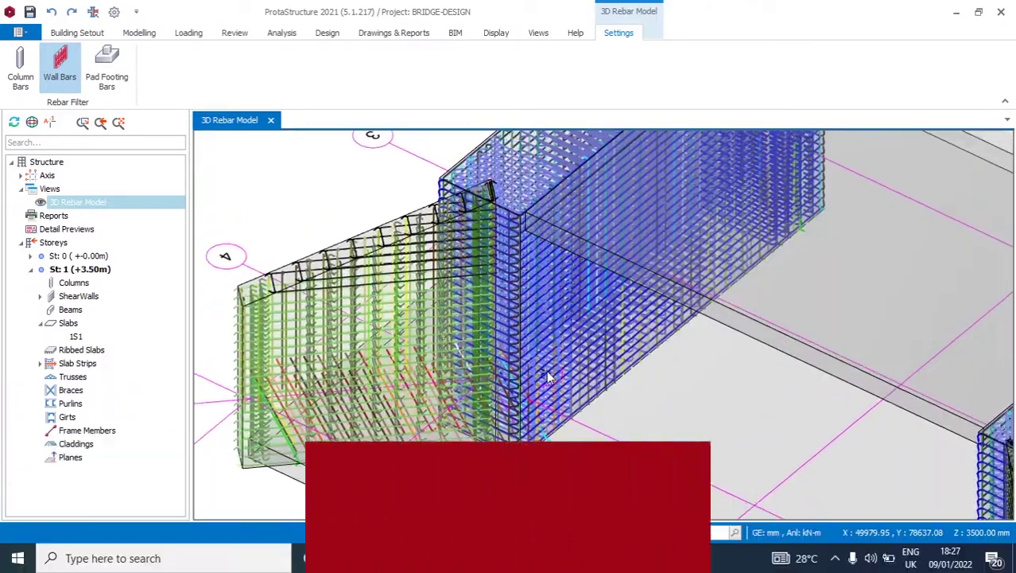
{"action": "scroll", "coordinate": [546, 365], "scroll_direction": "down", "scroll_amount": 4}
{"action": "scroll", "coordinate": [545, 364], "scroll_direction": "up", "scroll_amount": 2}
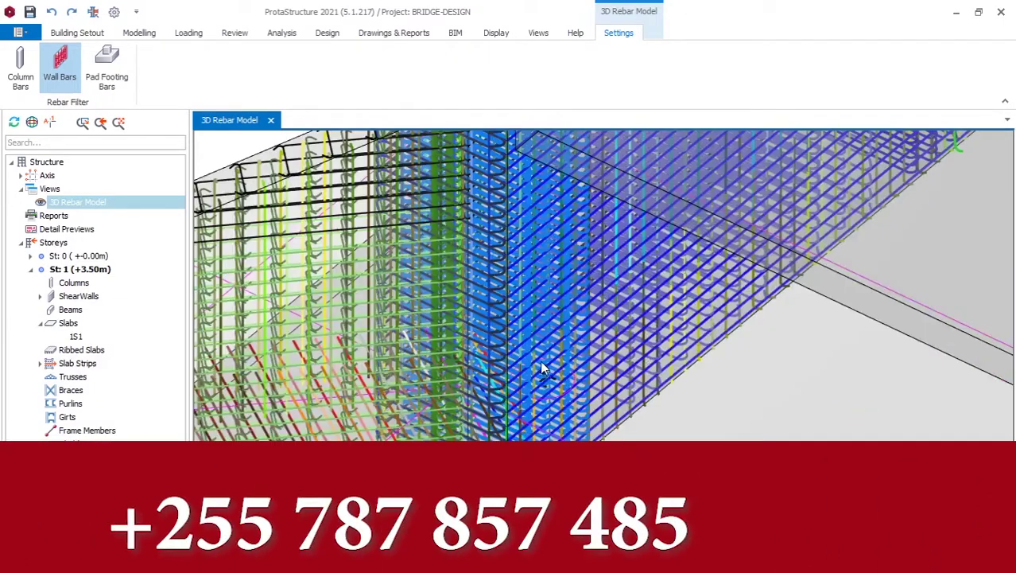
{"action": "scroll", "coordinate": [540, 361], "scroll_direction": "down", "scroll_amount": 3}
{"action": "scroll", "coordinate": [540, 366], "scroll_direction": "up", "scroll_amount": 5}
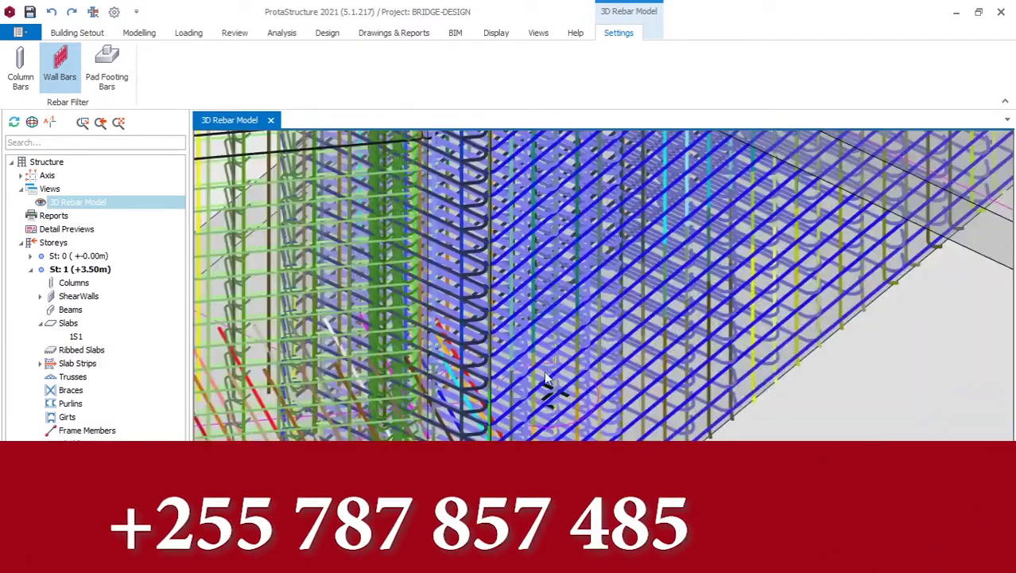
{"action": "scroll", "coordinate": [549, 393], "scroll_direction": "down", "scroll_amount": 4}
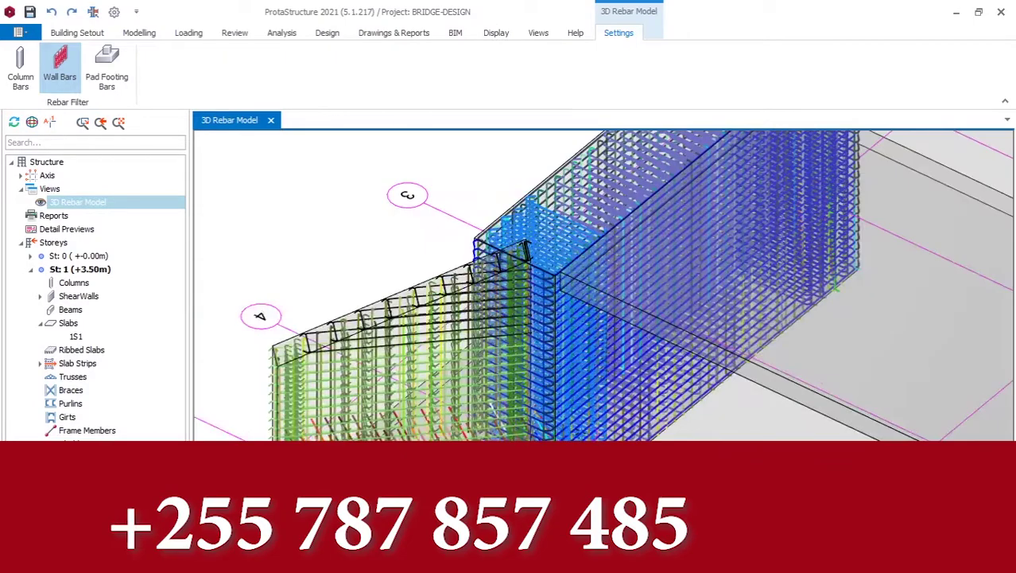
{"action": "scroll", "coordinate": [548, 394], "scroll_direction": "up", "scroll_amount": 3}
{"action": "scroll", "coordinate": [548, 393], "scroll_direction": "down", "scroll_amount": 4}
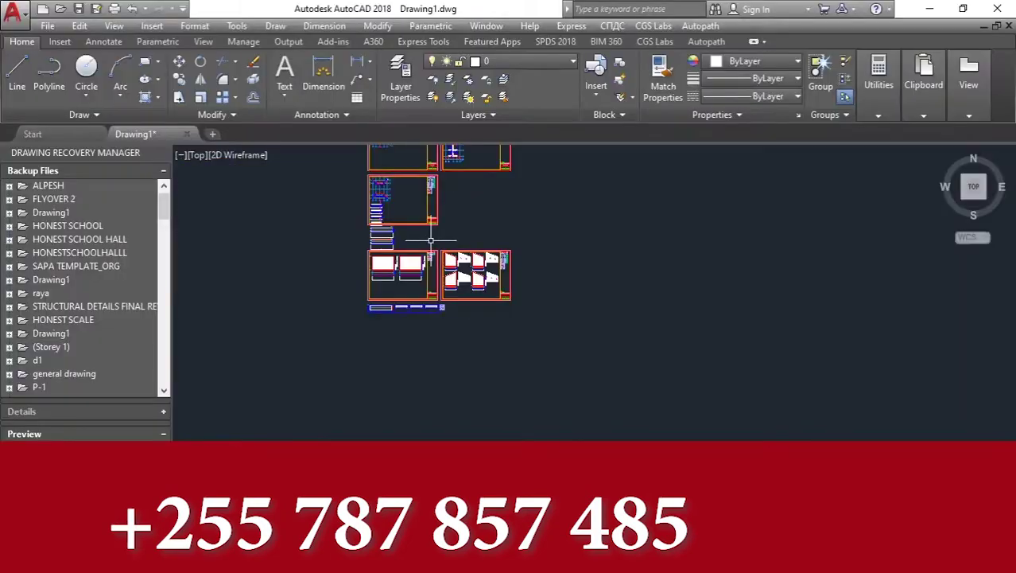
Switch to the AutoCAD drawing and examine the reinforcement detail sheets, including the T16 web bar labels
{"action": "middle_click_drag", "start_coordinate": [428, 233], "coordinate": [608, 363]}
{"action": "scroll", "coordinate": [640, 404], "scroll_direction": "down", "scroll_amount": 4}
{"action": "scroll", "coordinate": [629, 378], "scroll_direction": "up", "scroll_amount": 6}
{"action": "scroll", "coordinate": [630, 378], "scroll_direction": "down", "scroll_amount": 3}
{"action": "scroll", "coordinate": [718, 290], "scroll_direction": "up", "scroll_amount": 10}
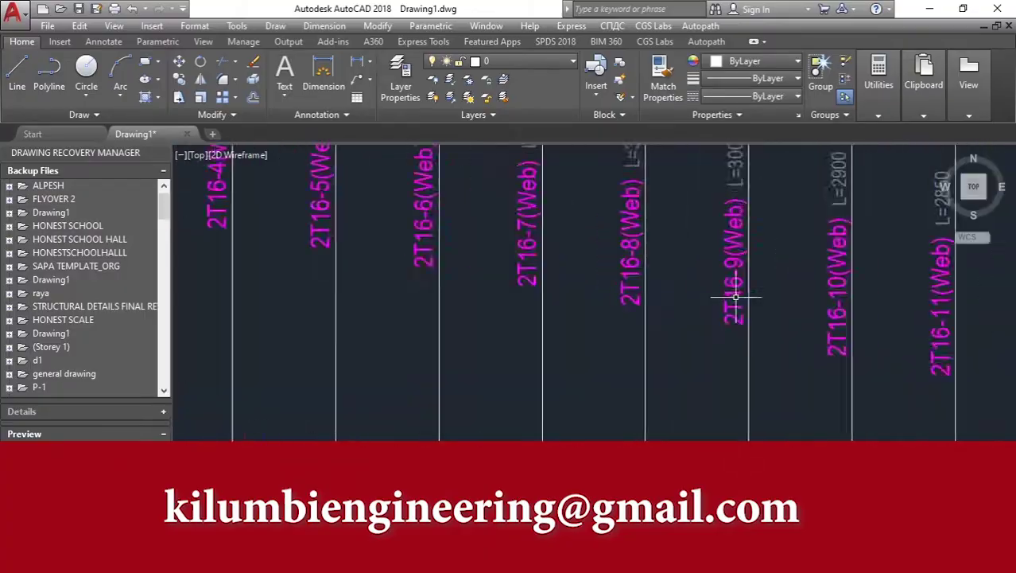
{"action": "scroll", "coordinate": [728, 282], "scroll_direction": "down", "scroll_amount": 5}
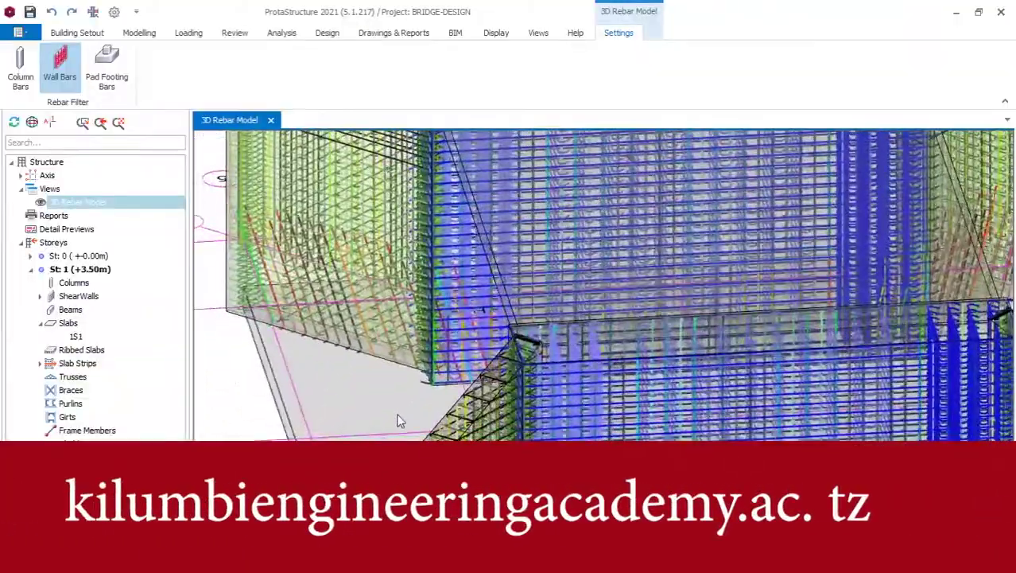
{"action": "middle_click_drag", "start_coordinate": [400, 421], "coordinate": [409, 338]}
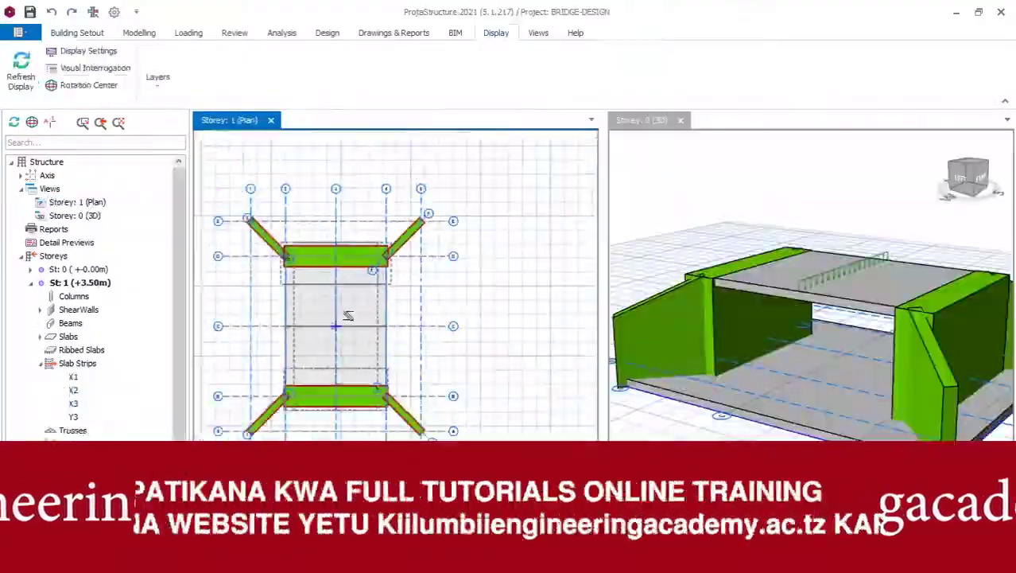
{"action": "scroll", "coordinate": [379, 327], "scroll_direction": "up", "scroll_amount": 4}
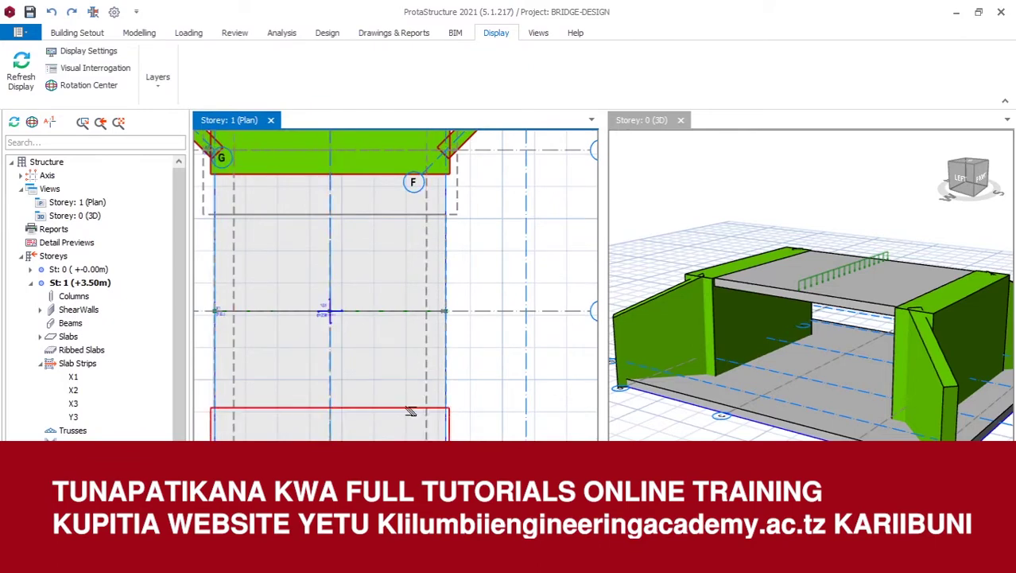
{"action": "scroll", "coordinate": [423, 353], "scroll_direction": "down", "scroll_amount": 2}
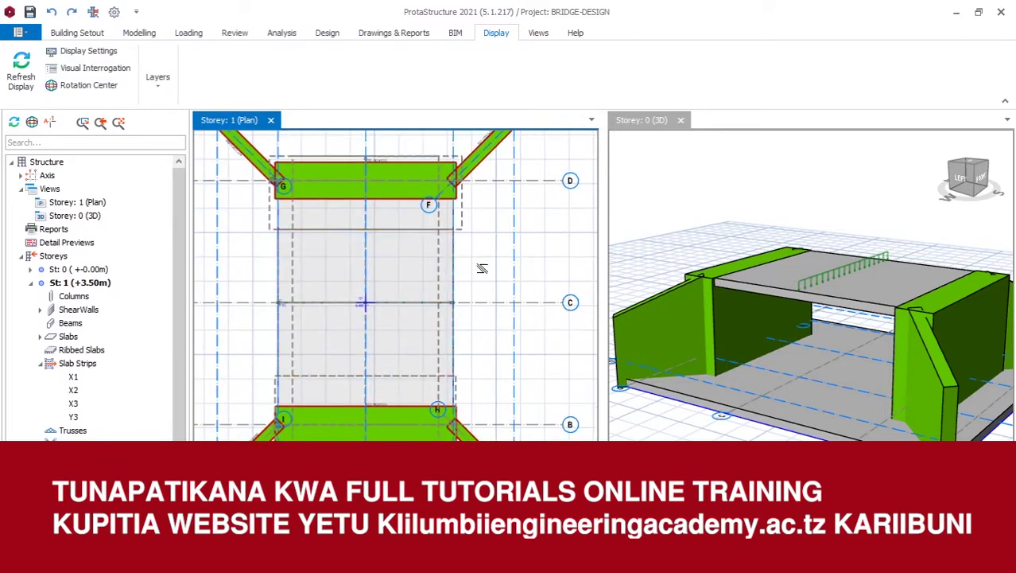